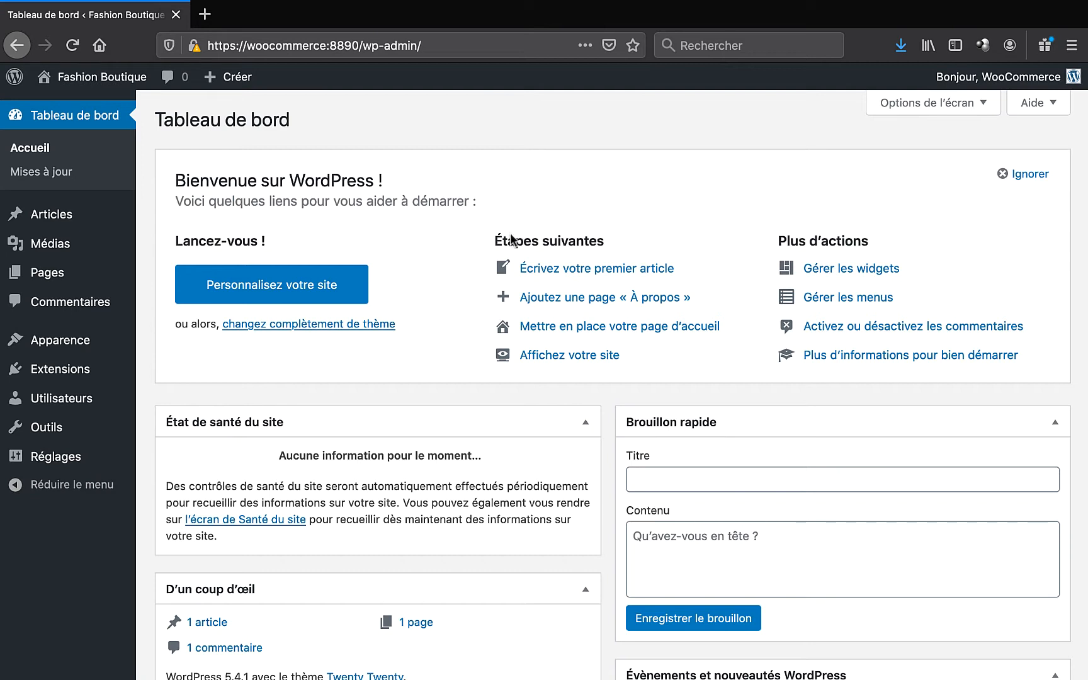
- Search the plugin directory for 'woocommerce', then install and activate the WooCommerce plugin
mouse_move(106, 371)
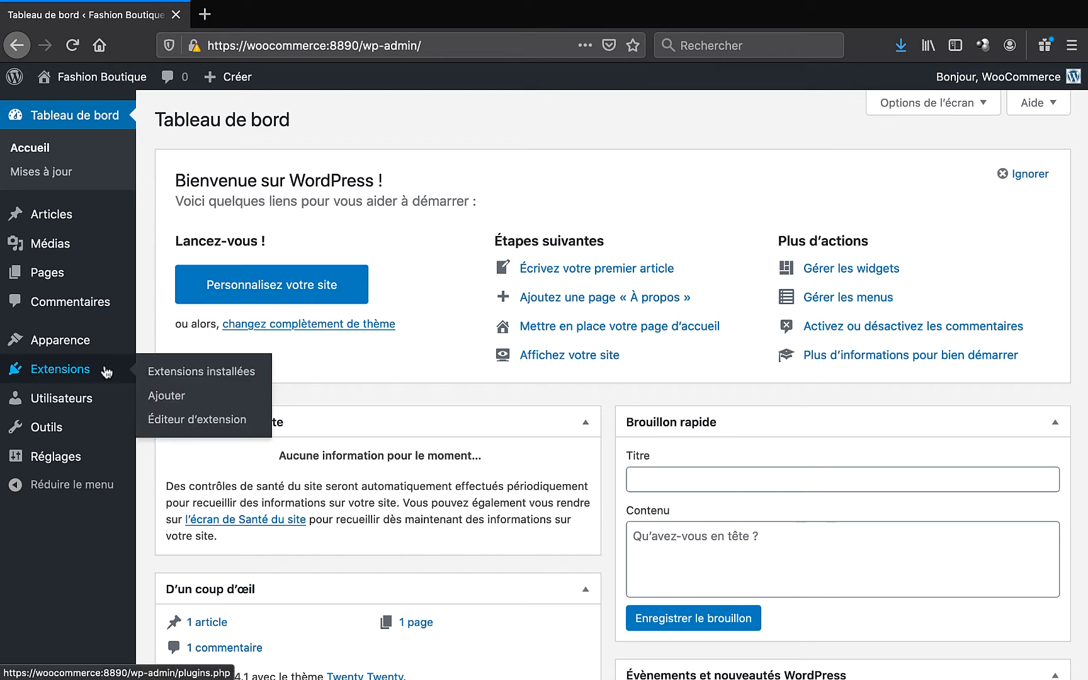
left_click(180, 402)
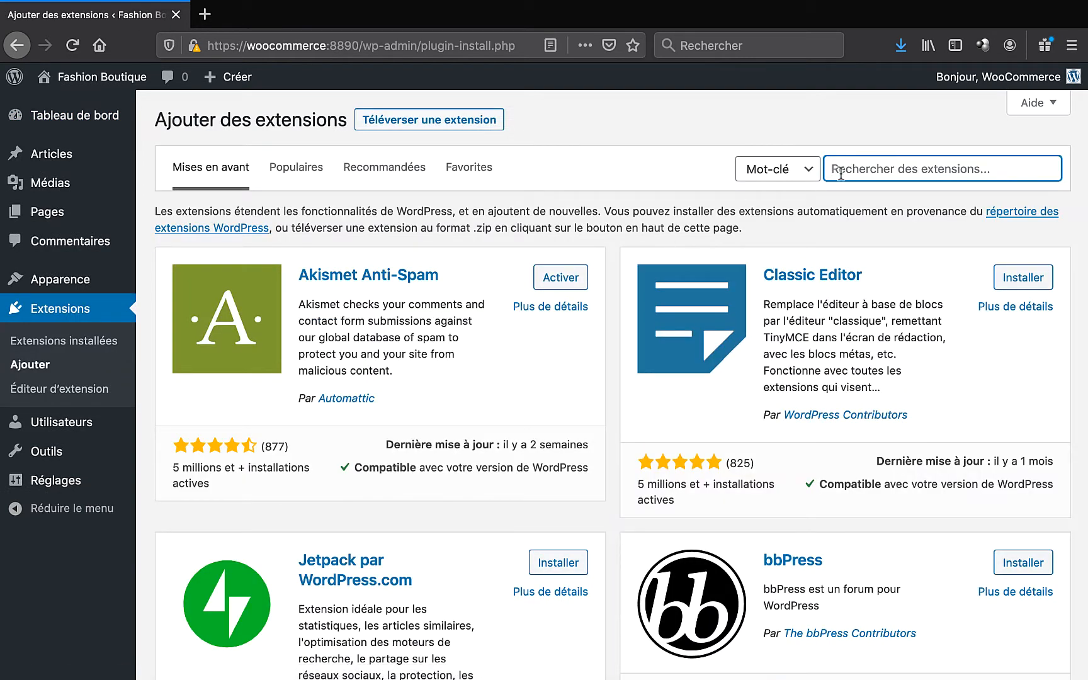
left_click(841, 173)
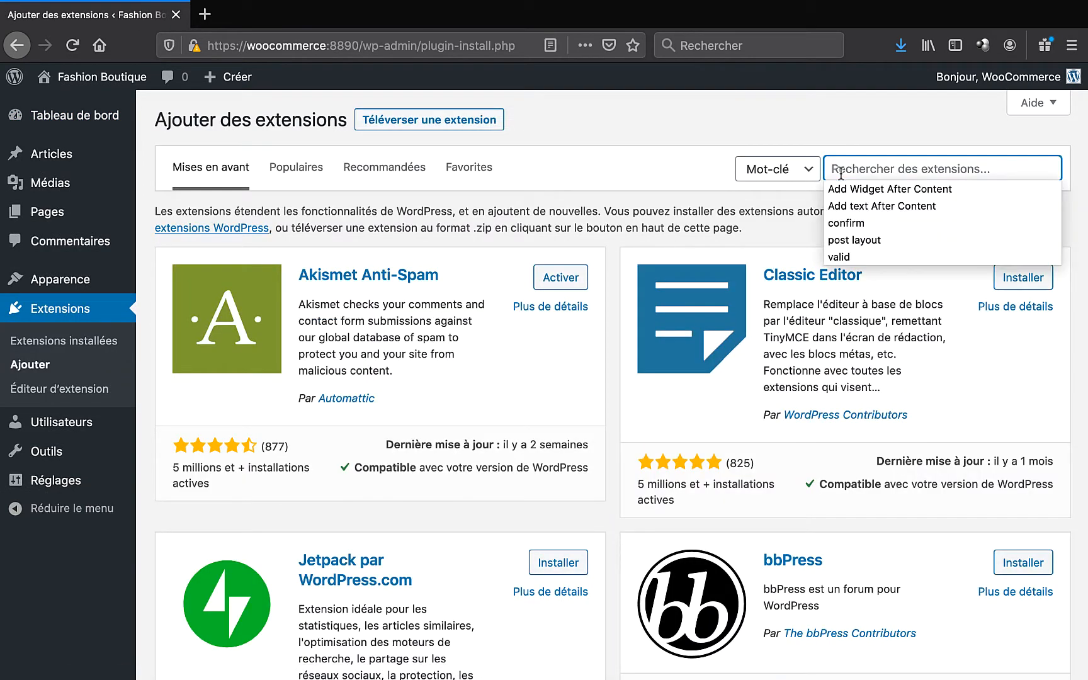
type("woocommerce")
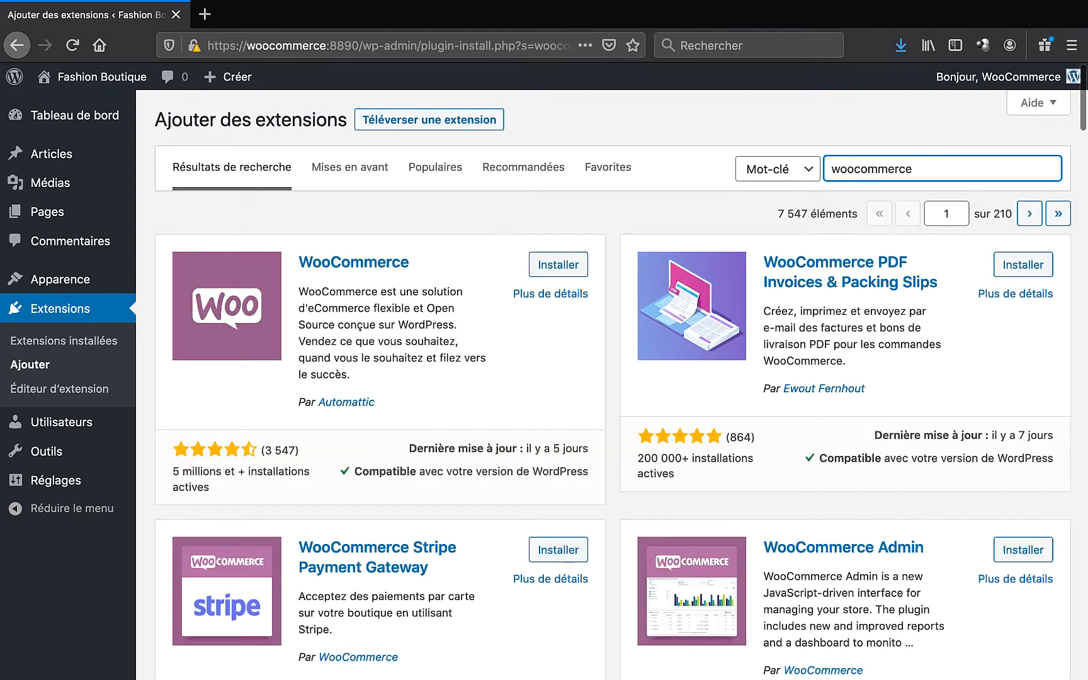
left_click(552, 268)
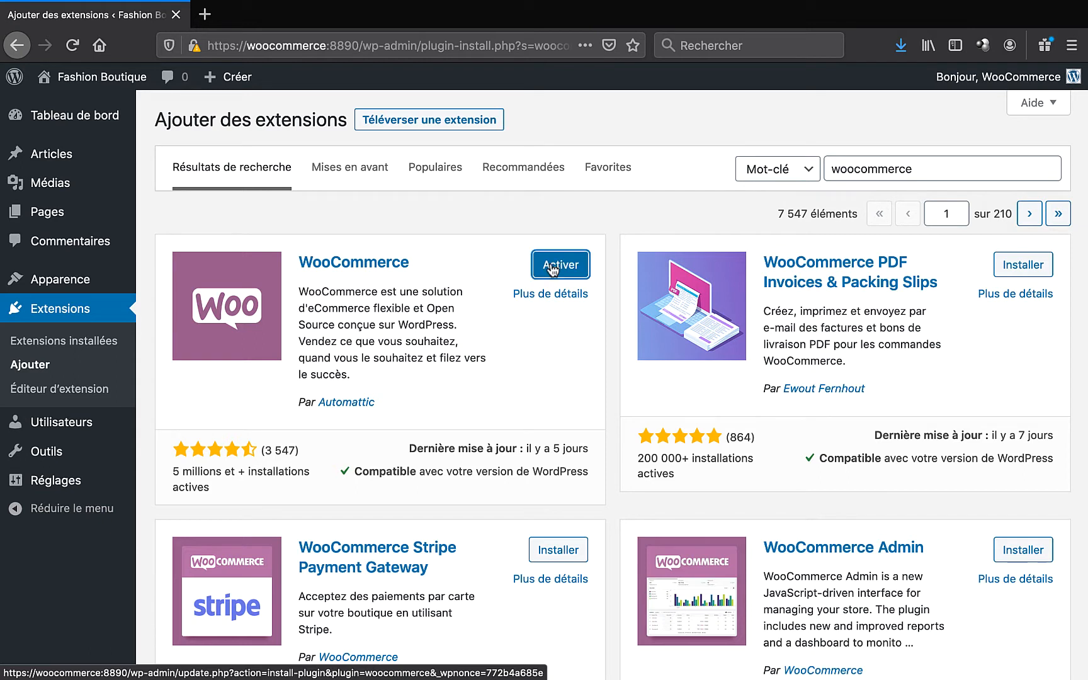
left_click(552, 268)
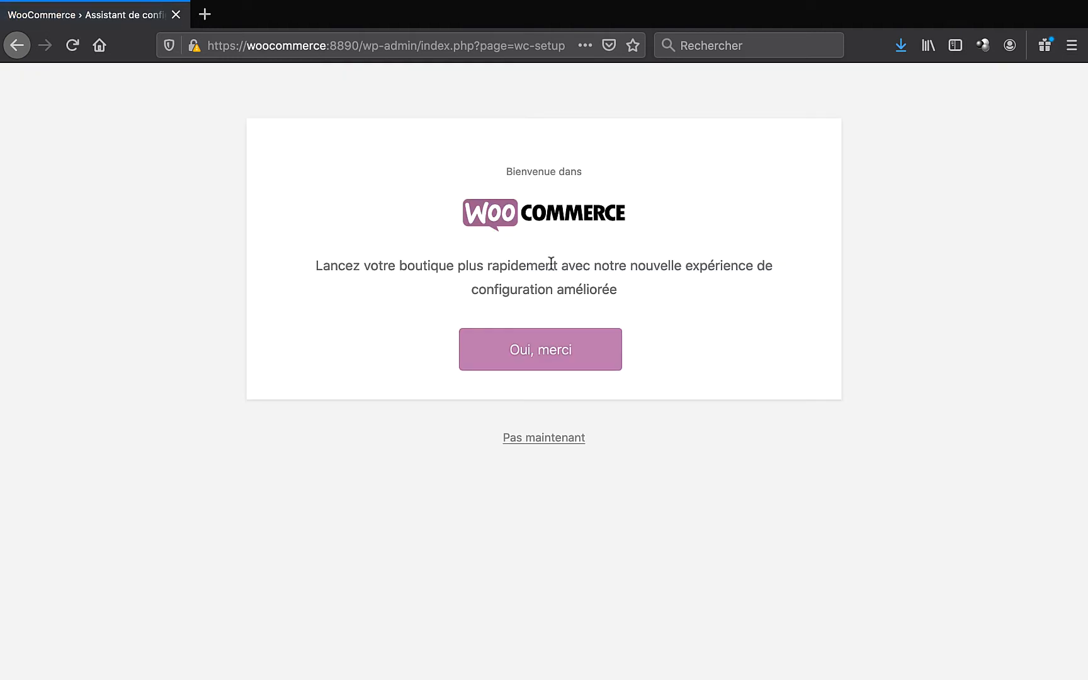
- Accept the guided setup and paste the shop's street line from the notes into Adresse ligne 1
left_click(545, 350)
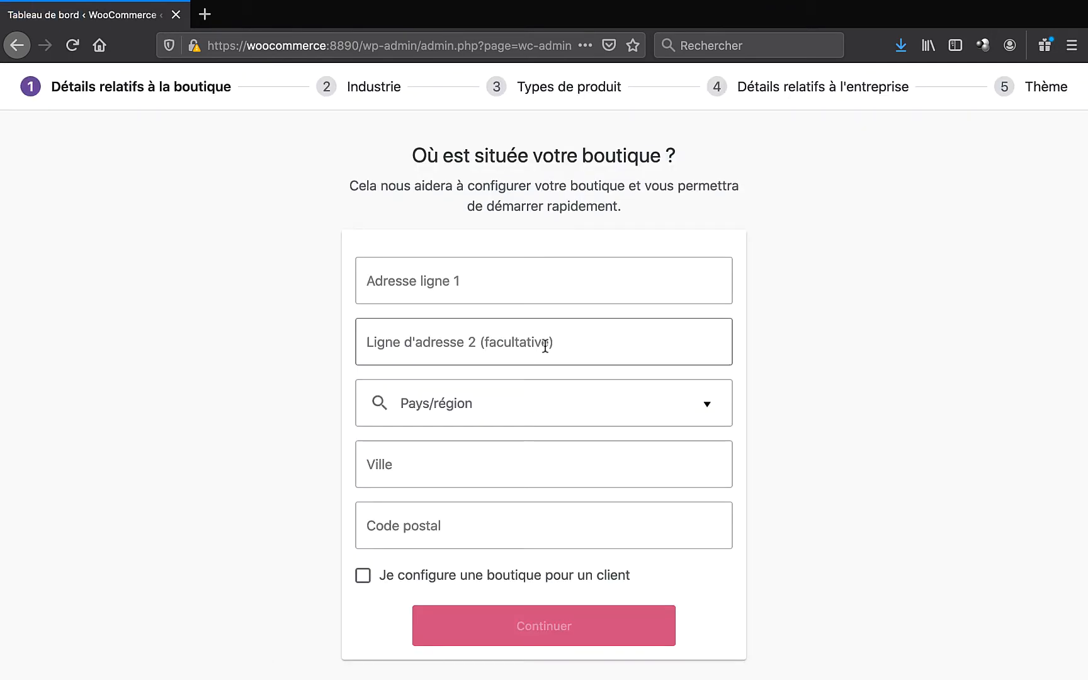
key("super+Tab")
key("super+Tab")
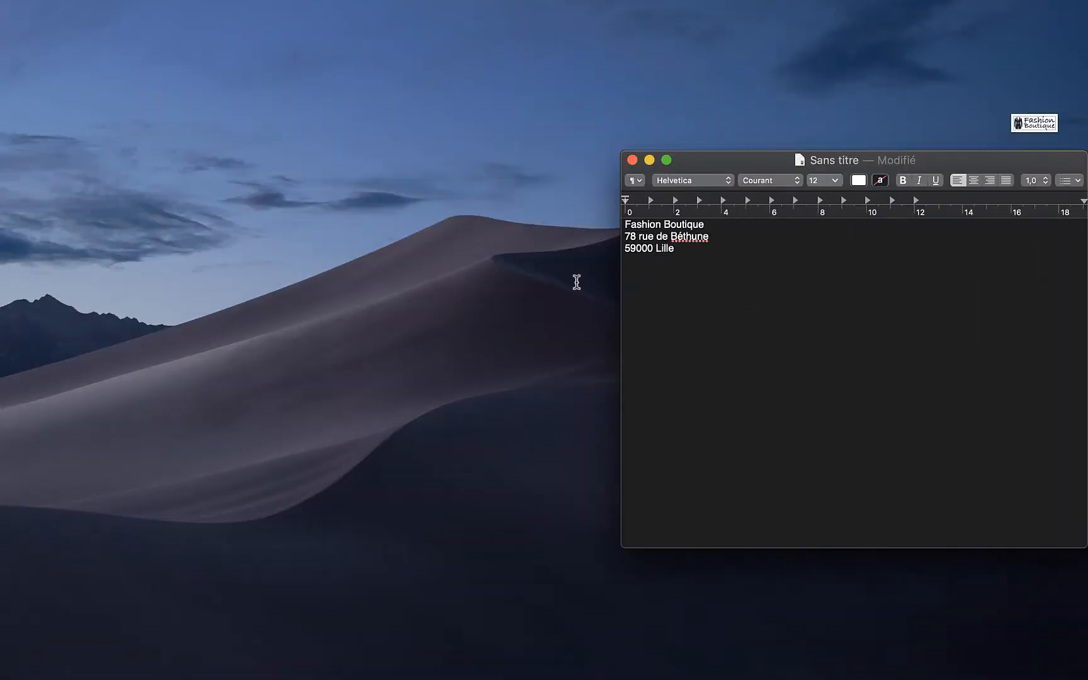
left_click_drag(709, 237, 617, 243)
key("super+c")
key("super+Tab")
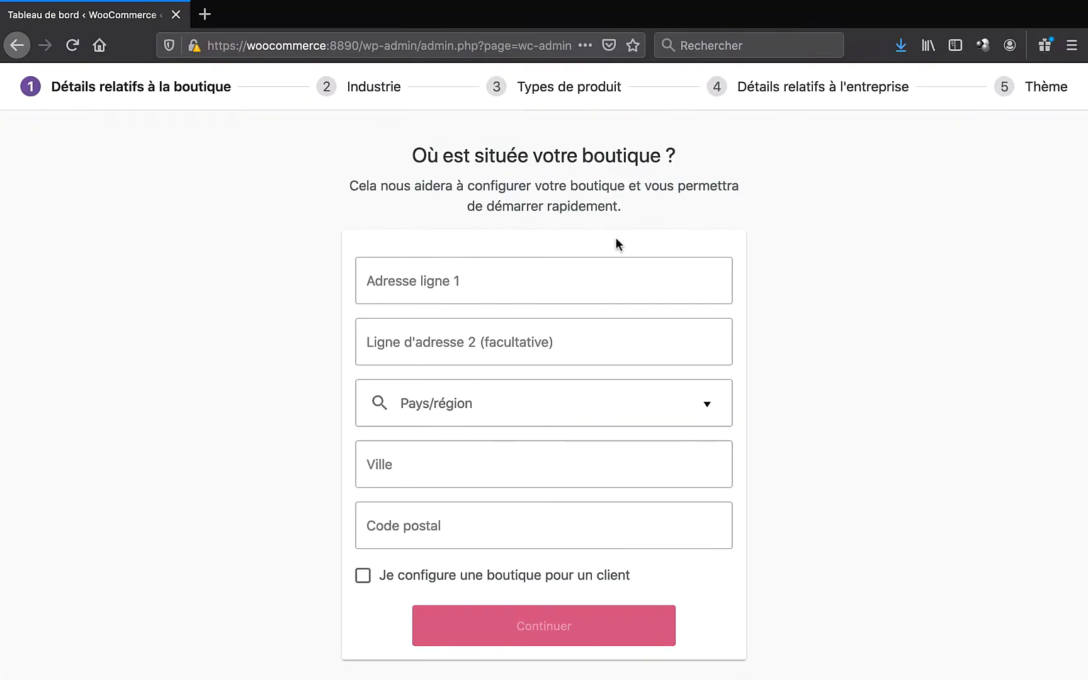
left_click(491, 273)
key("super+v")
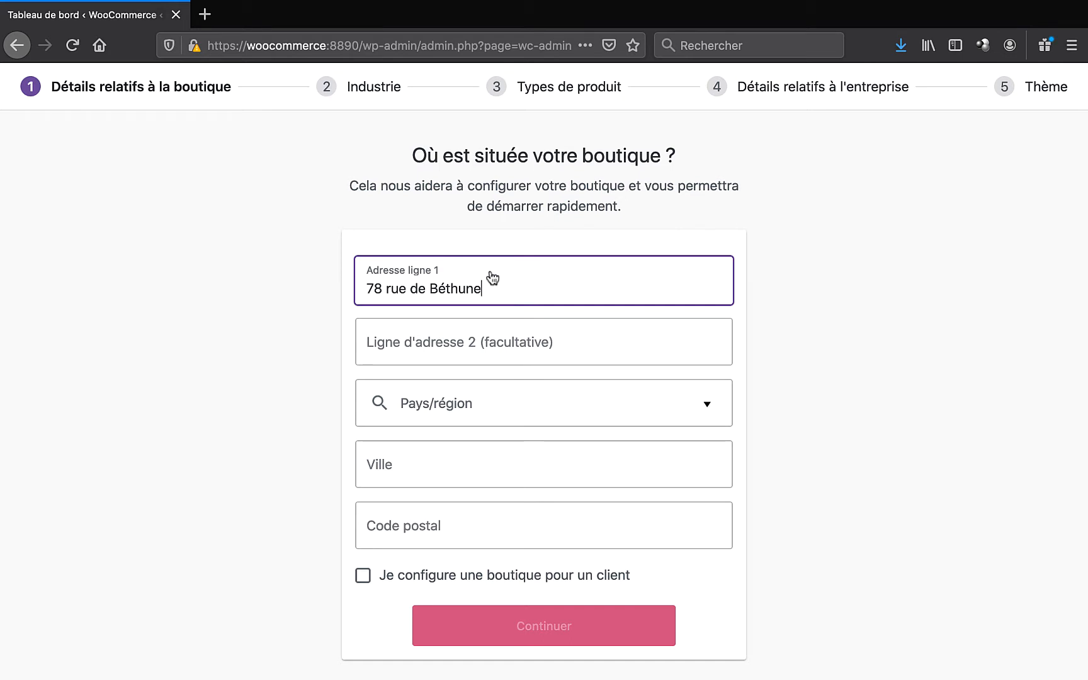
- Fill in the store's city and postal code, submit the location, and continue past usage tracking
key("Tab")
key("Tab")
key("Tab")
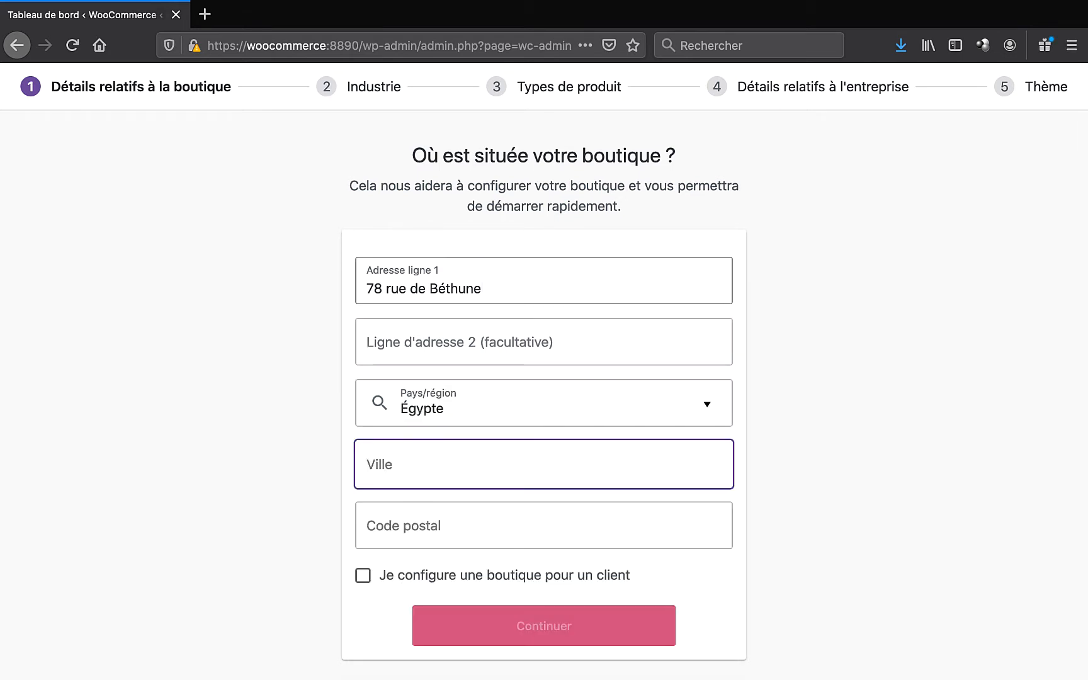
type("Lille")
key("Tab")
type("59000")
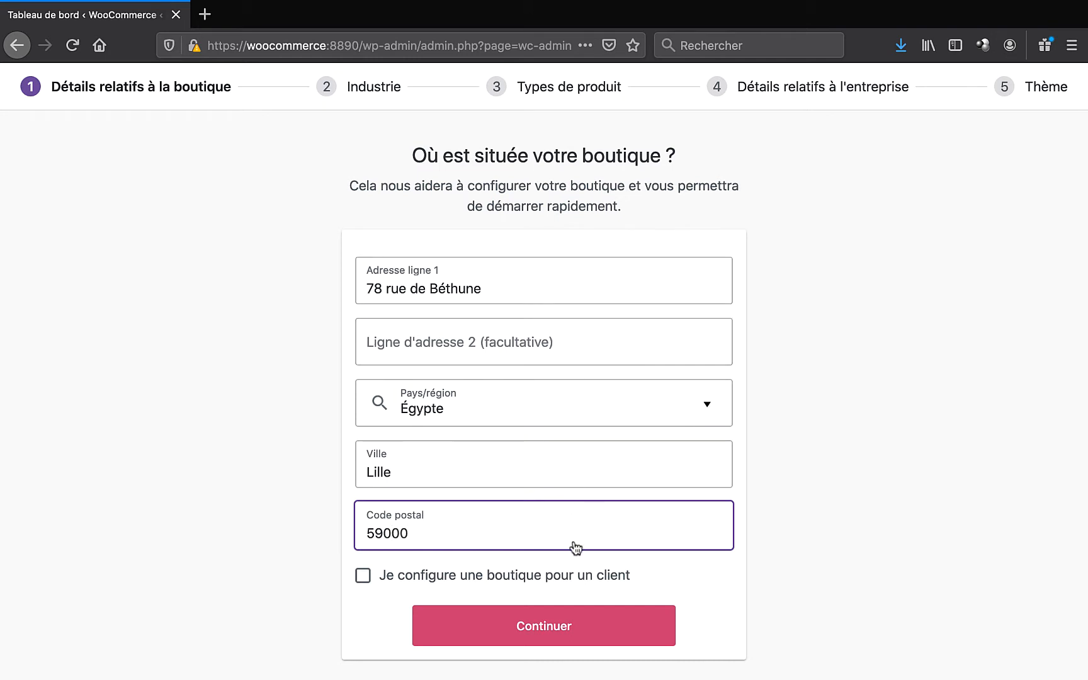
left_click(541, 627)
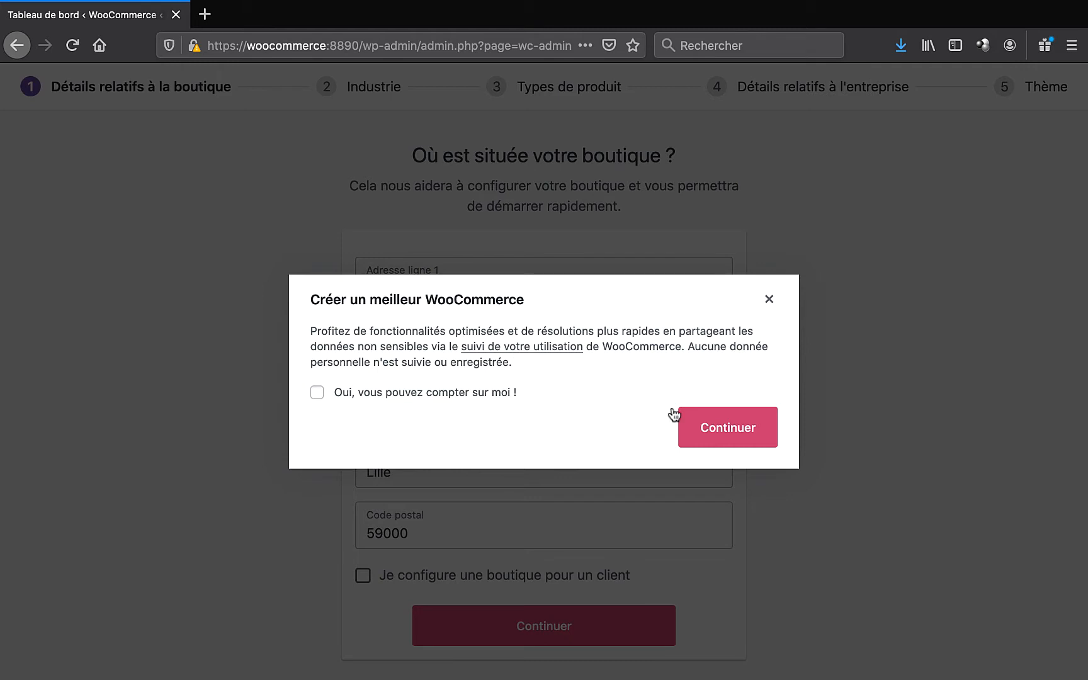
left_click(725, 429)
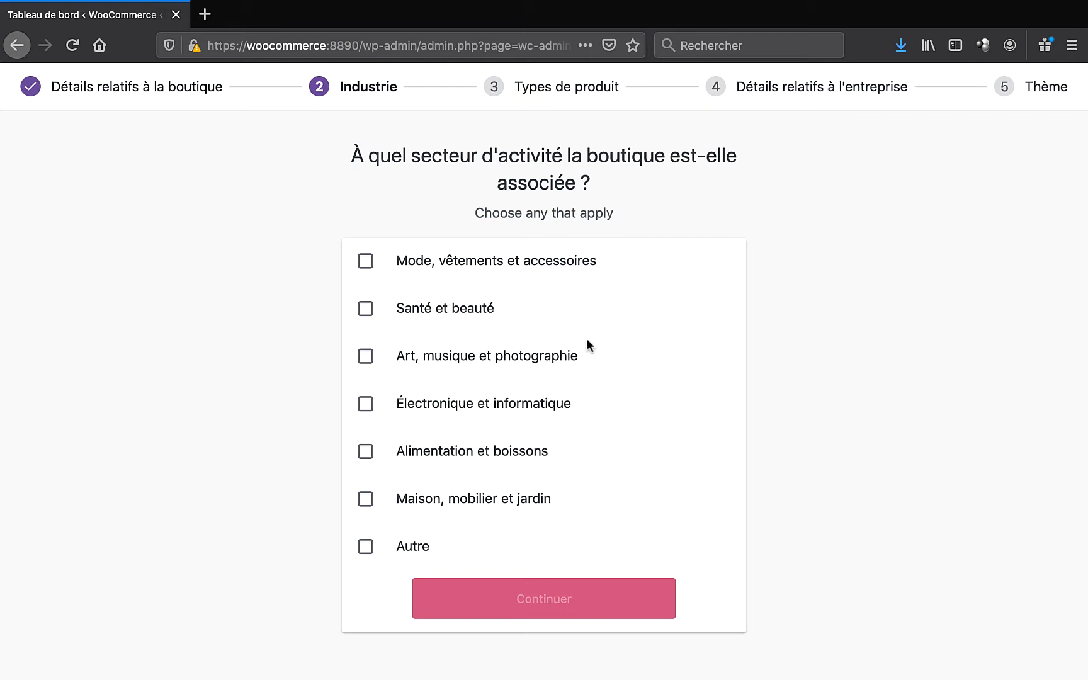
- Pick 'Mode, vêtements et accessoires' as the industry and continue
left_click(366, 262)
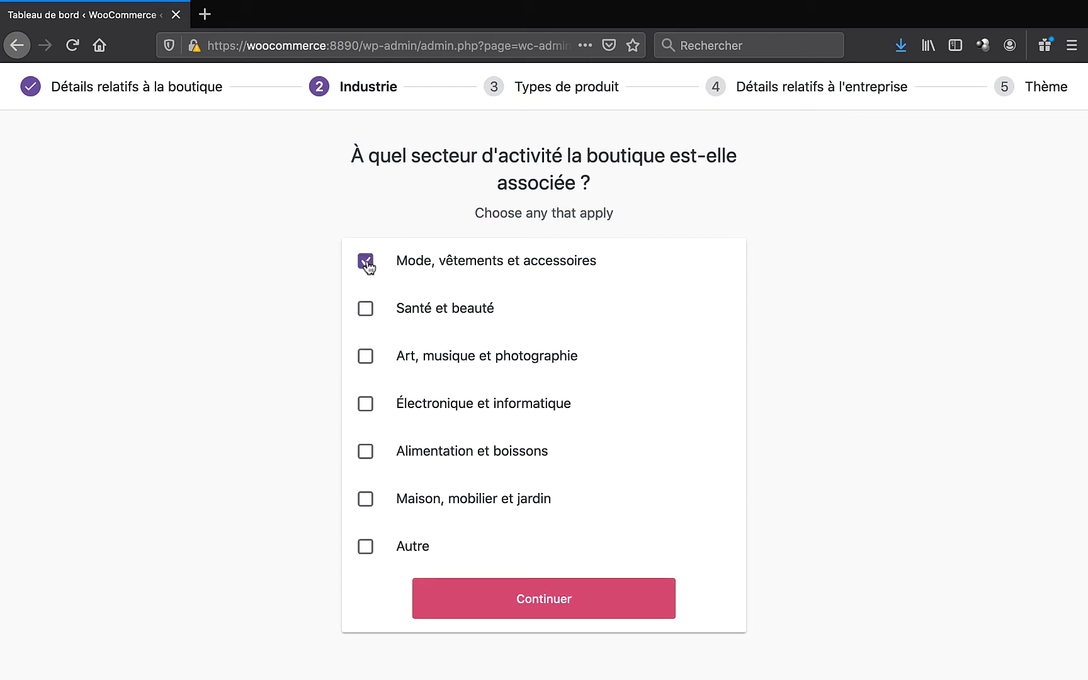
left_click(540, 599)
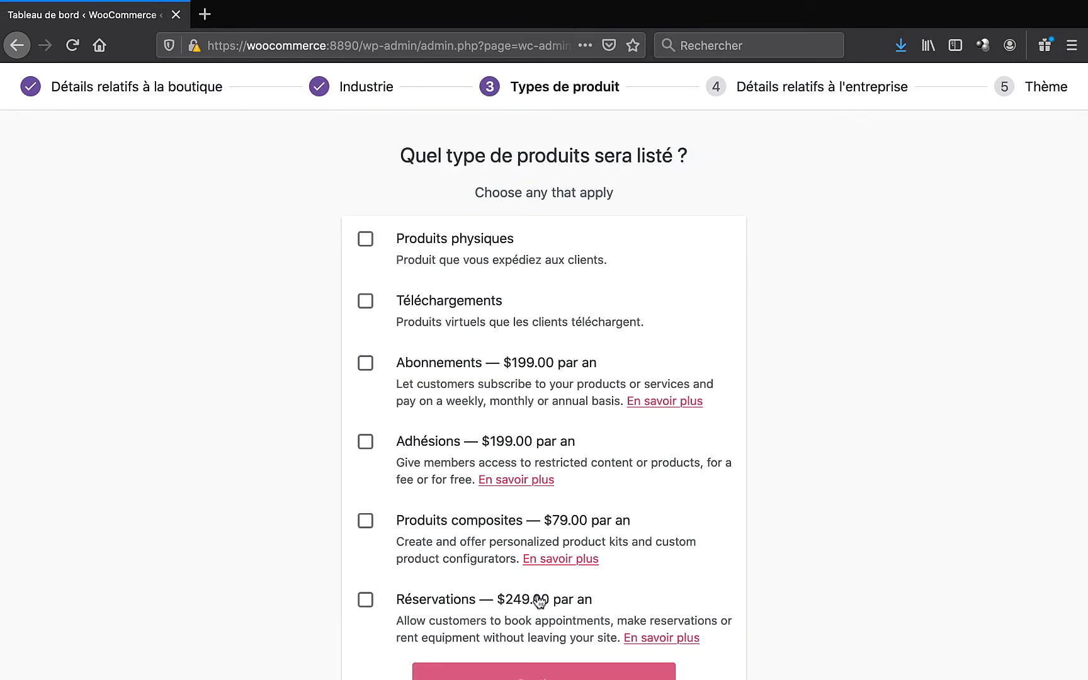
- Tick Produits physiques and open the Réservations 'En savoir plus' page in a new tab
left_click(368, 242)
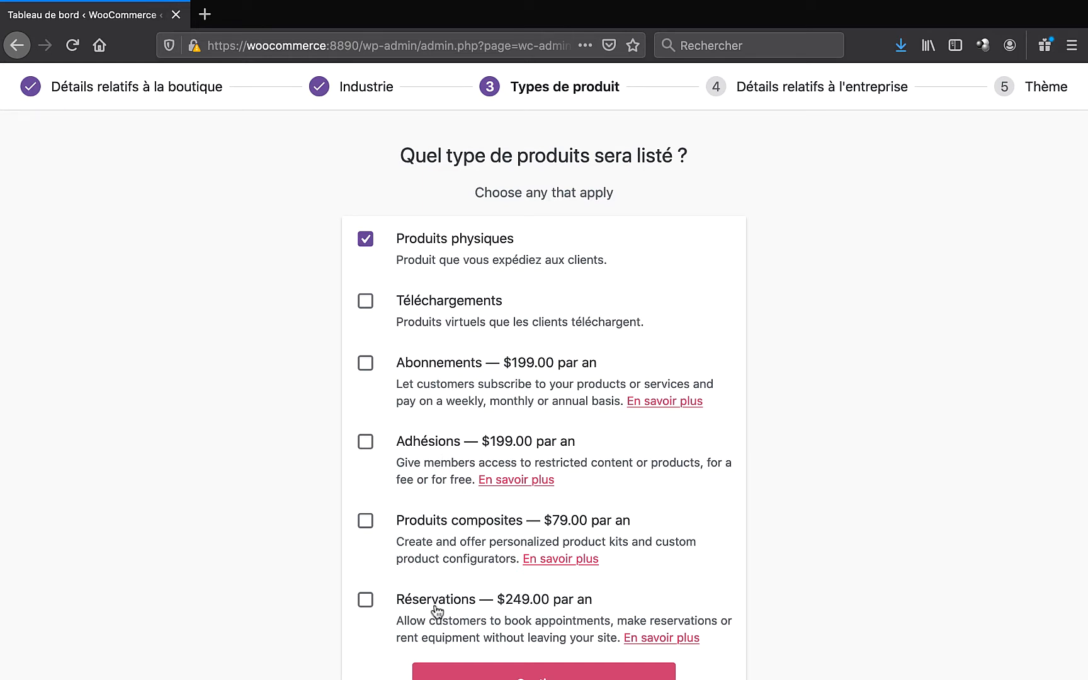
scroll(435, 607, "down", 2)
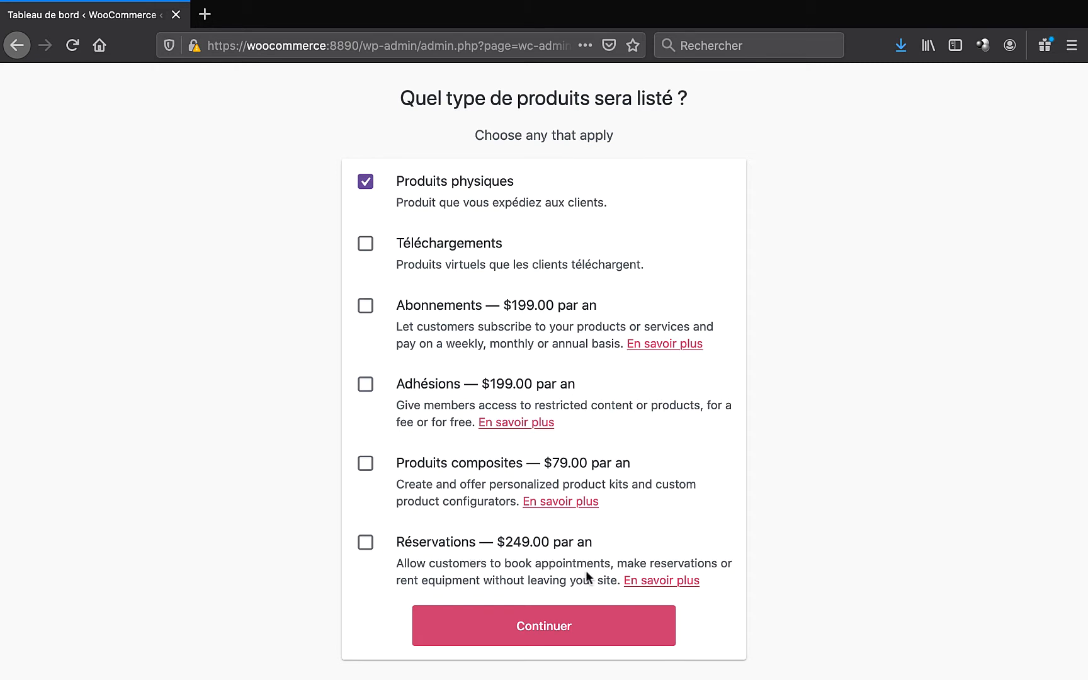
right_click(647, 583)
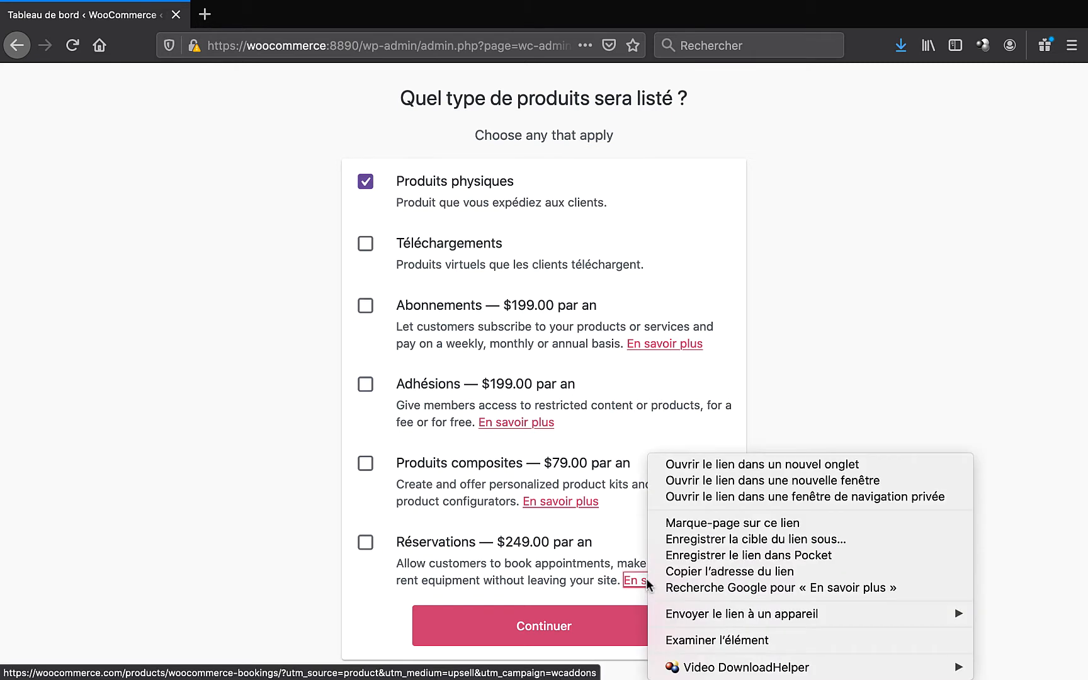
left_click(699, 465)
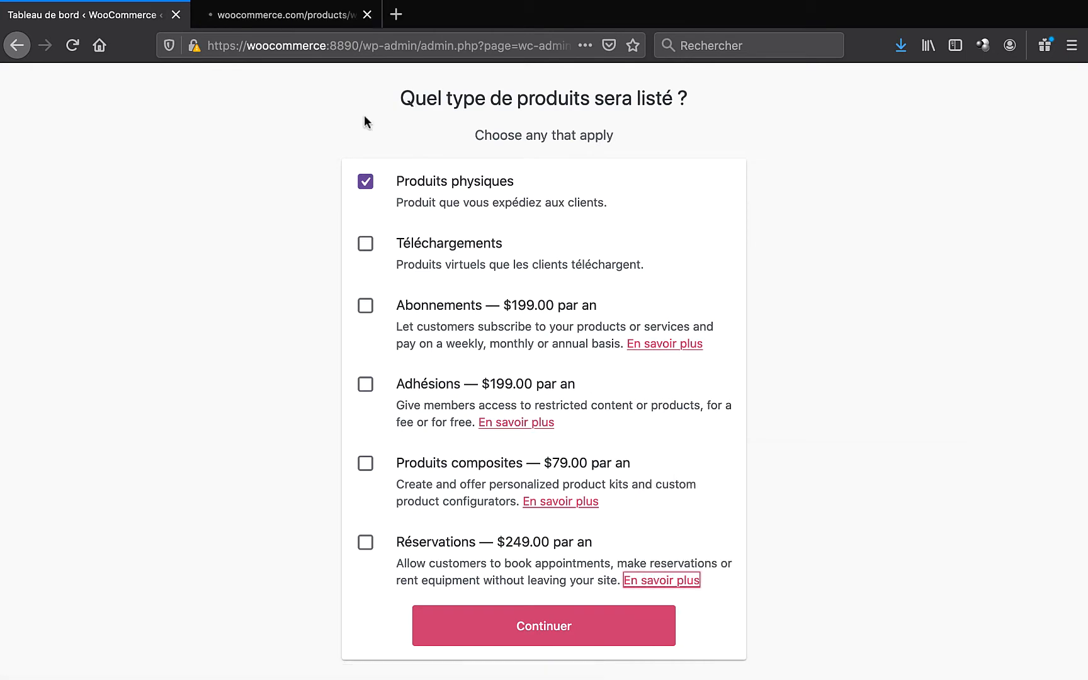
left_click(288, 24)
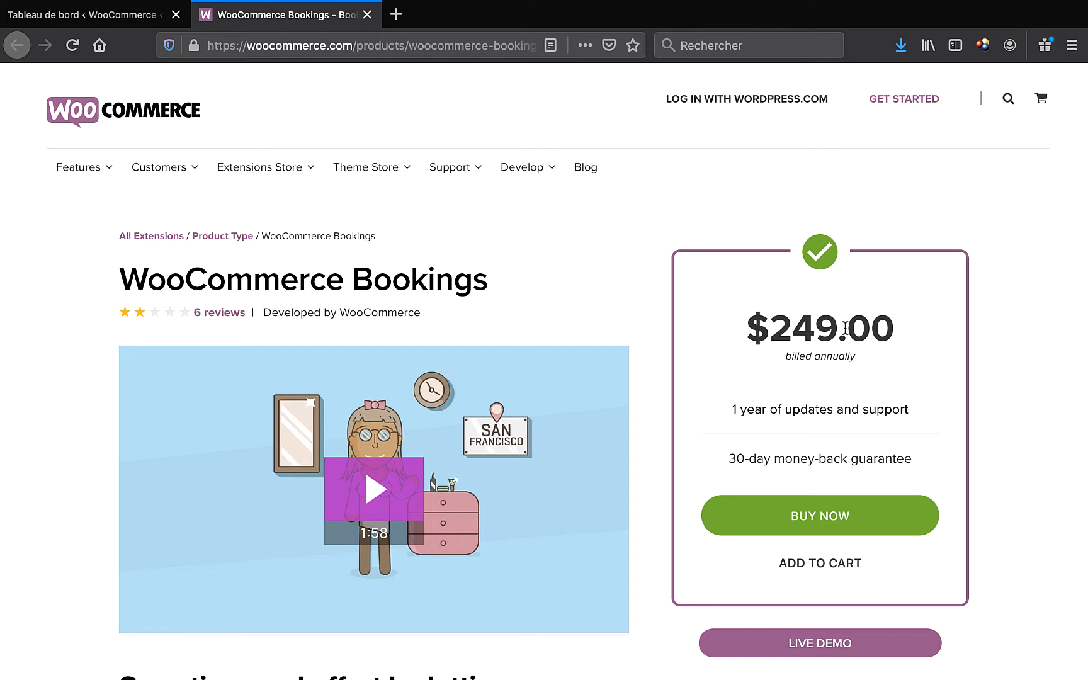
left_click(89, 15)
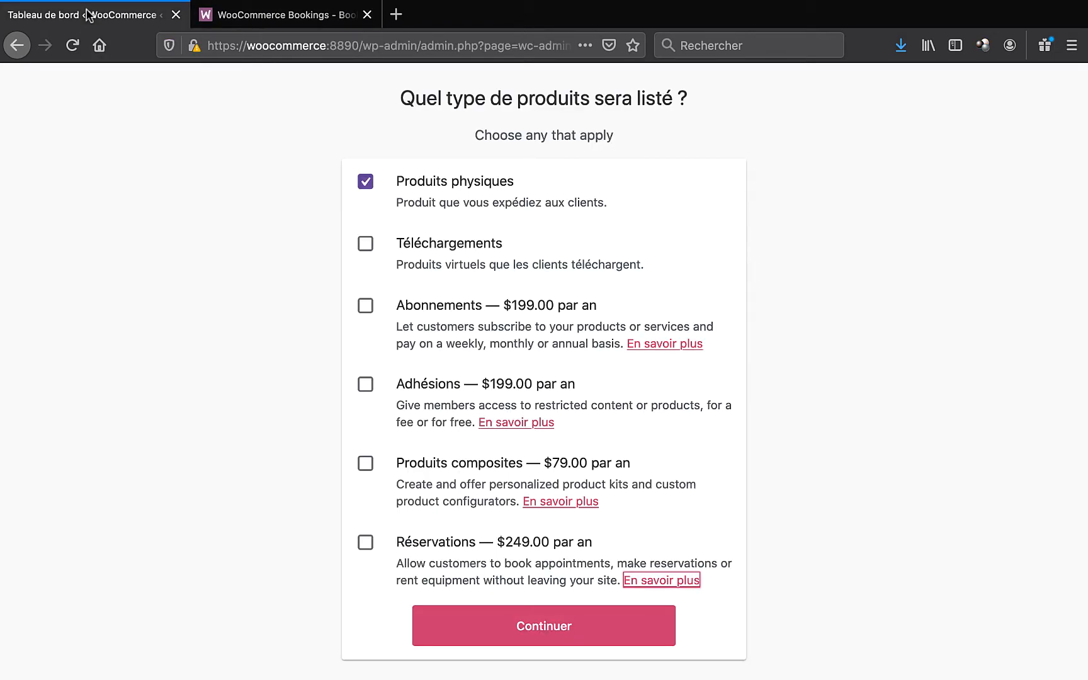
- Set business details: 11–100 products, selling in physical stores, $50,000.00–$250,000.00 annual revenue
left_click(552, 632)
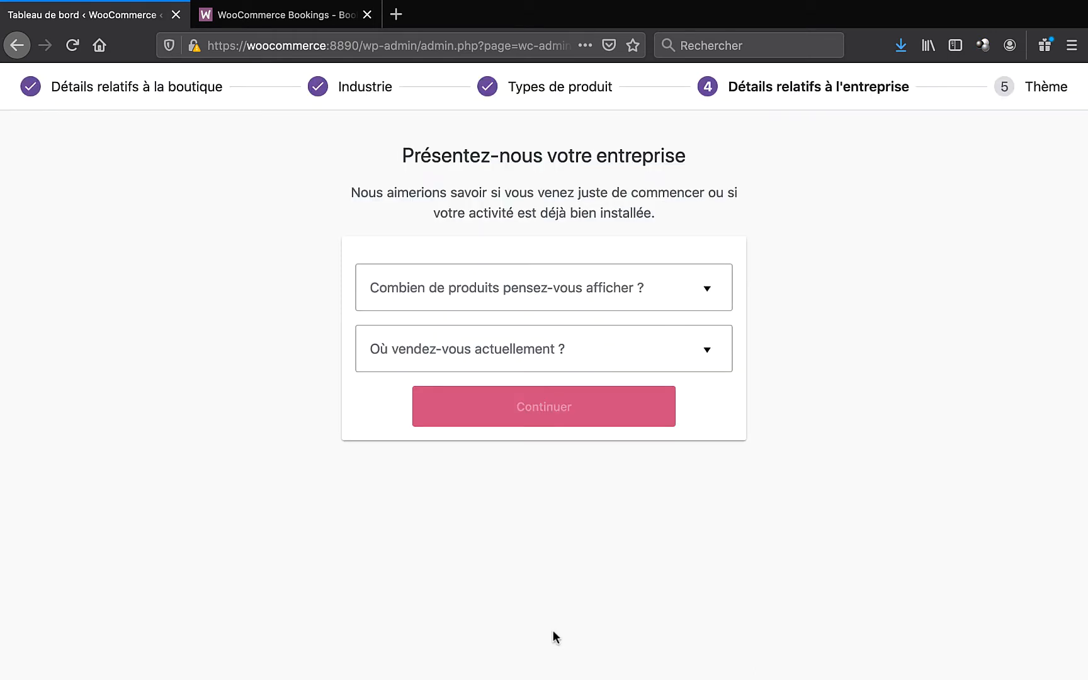
left_click(535, 296)
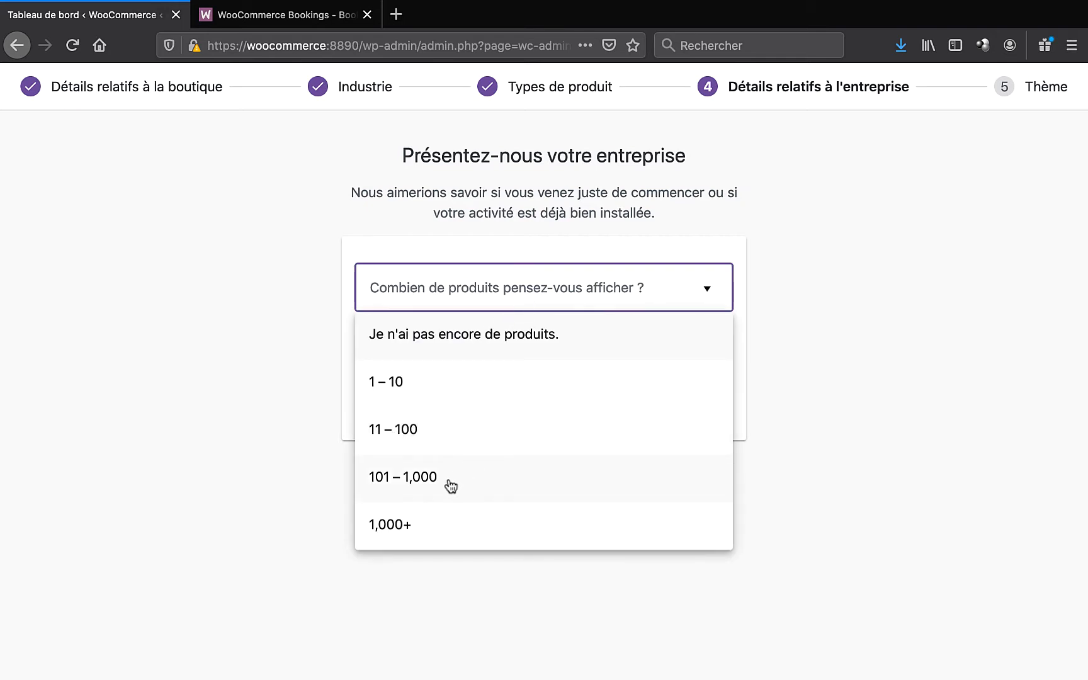
left_click(480, 444)
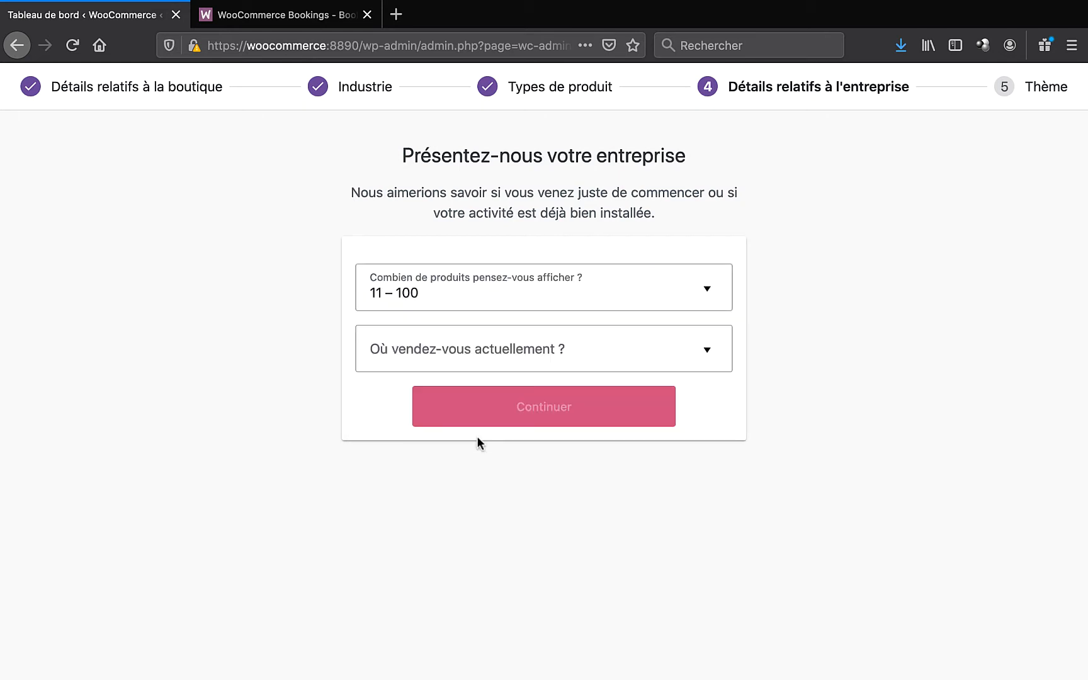
left_click(705, 356)
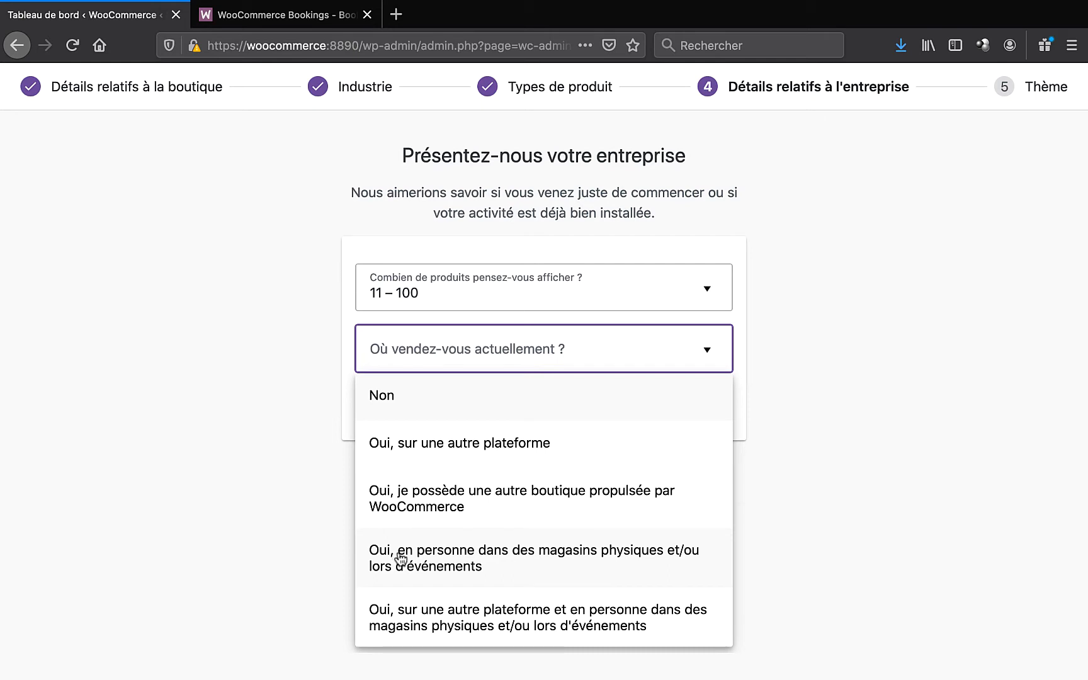
left_click(601, 558)
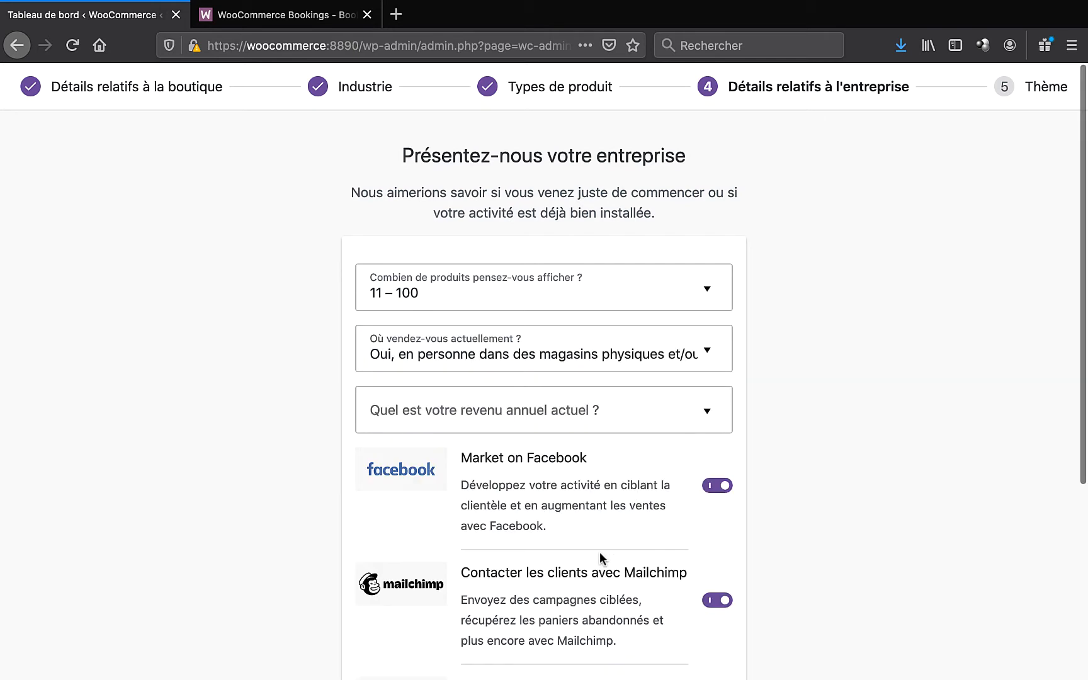
scroll(756, 401, "down", 2)
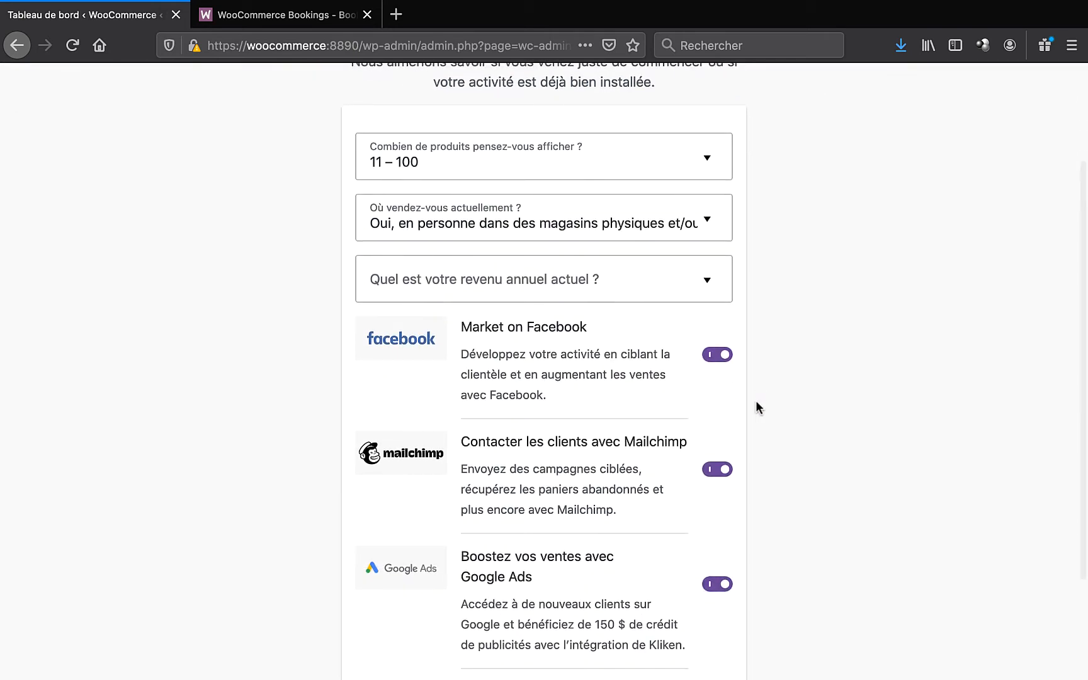
left_click(710, 281)
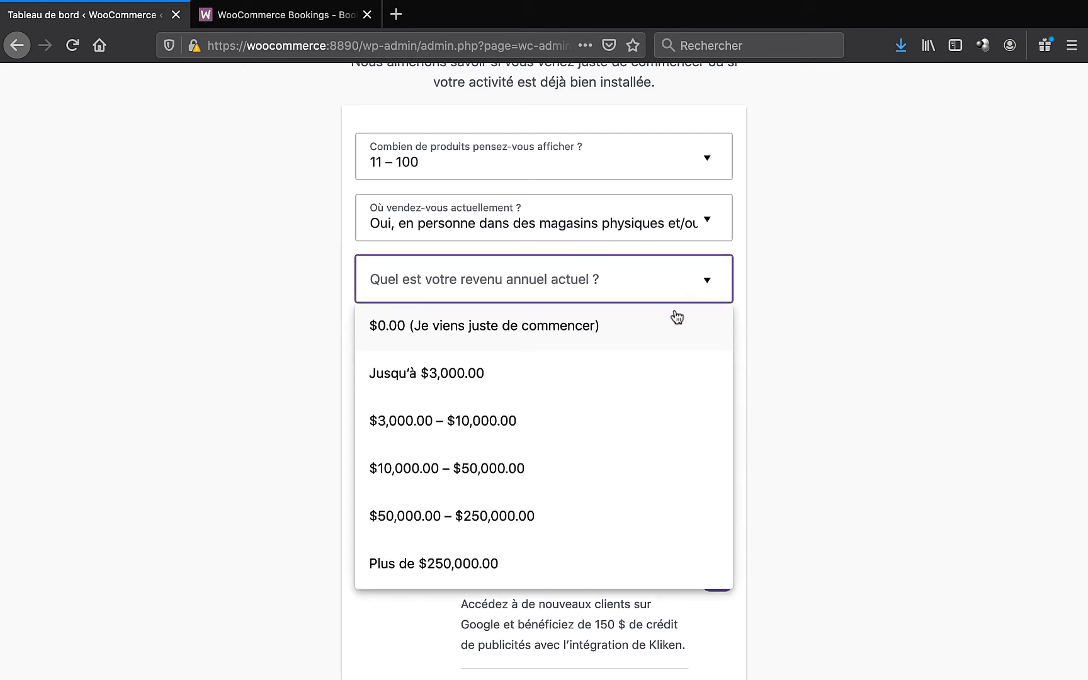
left_click(494, 520)
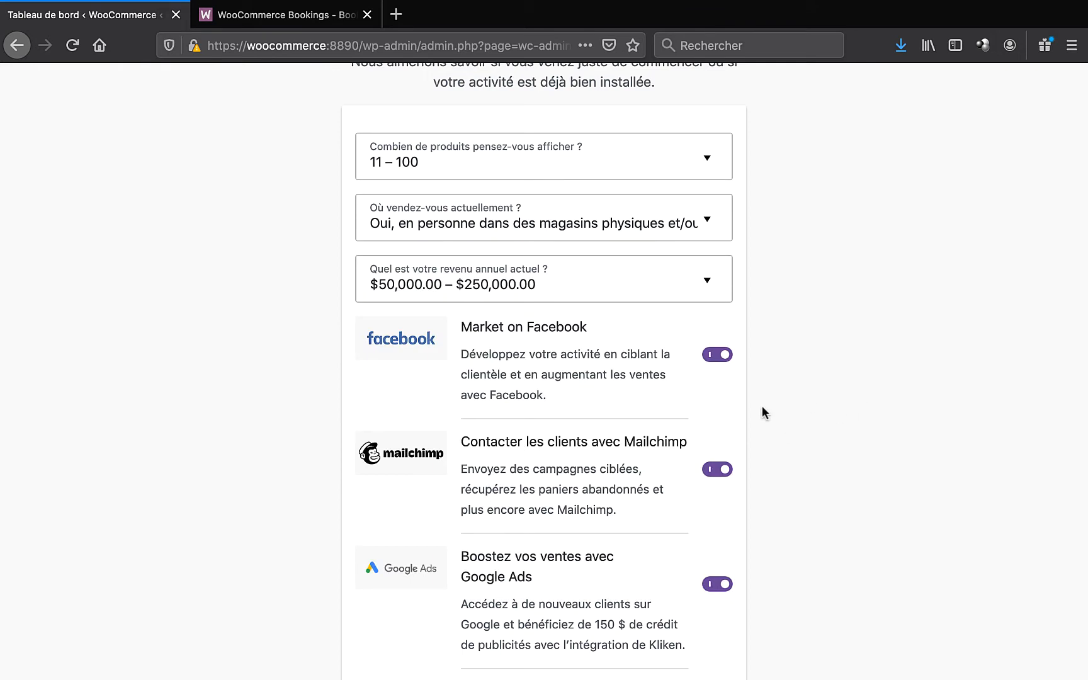
scroll(762, 413, "down", 3)
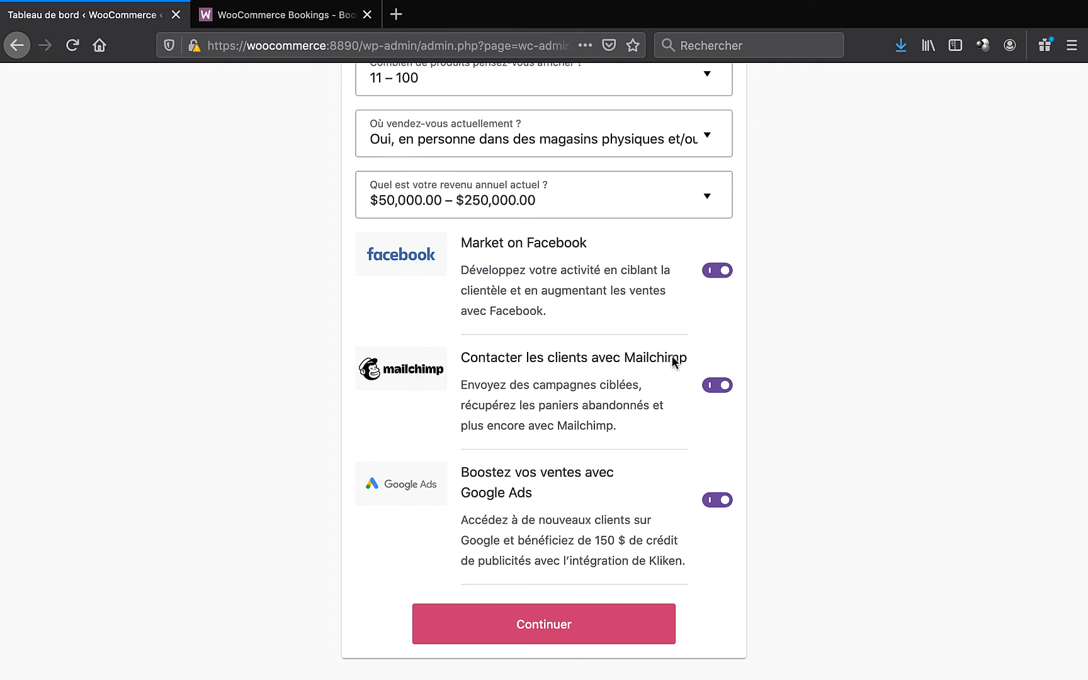
- Turn off the Facebook, Mailchimp and Google Ads add-ons and continue
left_click(719, 271)
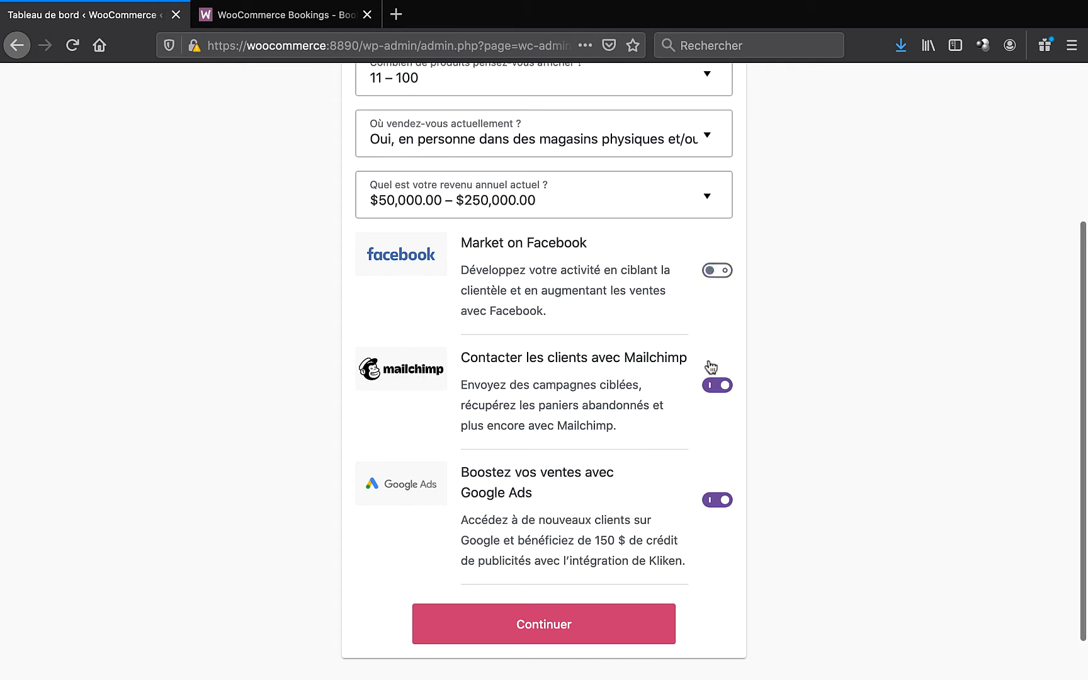
left_click(716, 385)
left_click(716, 500)
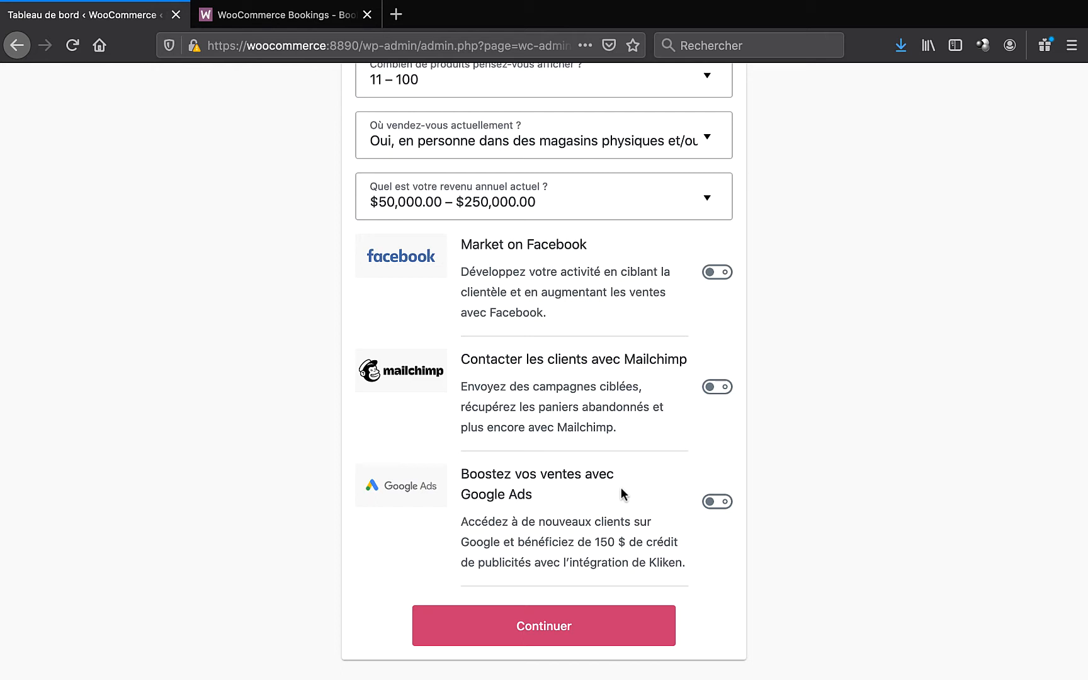
left_click(540, 632)
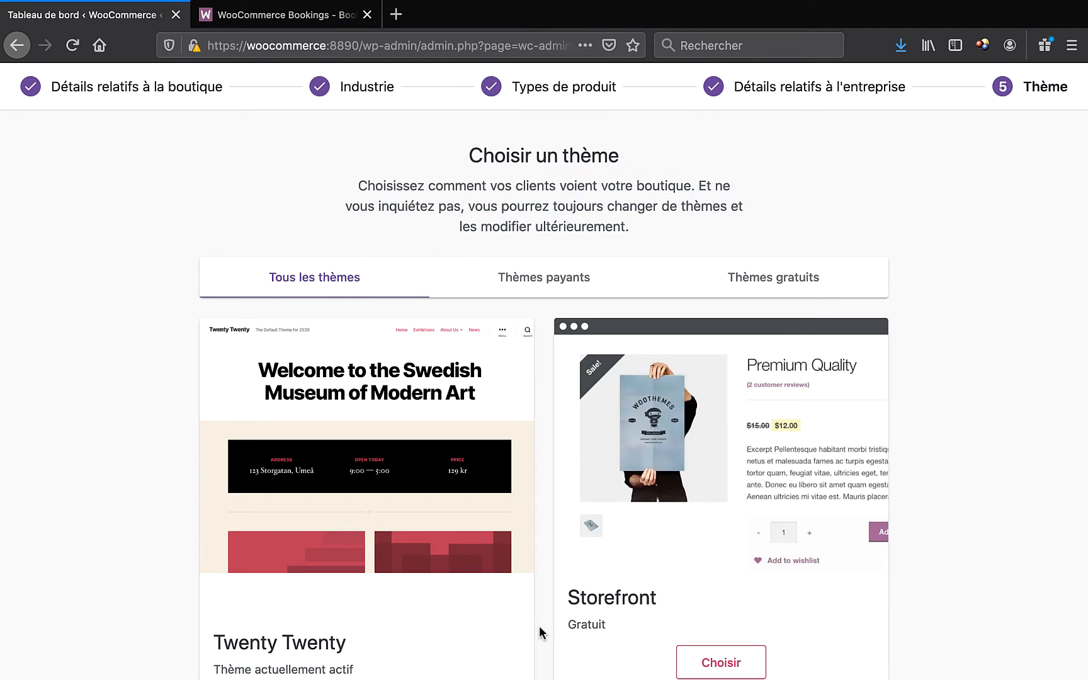
- Browse the theme cards, then filter to Thèmes gratuits showing Storefront, Deli and Boutique
scroll(539, 626, "down", 2)
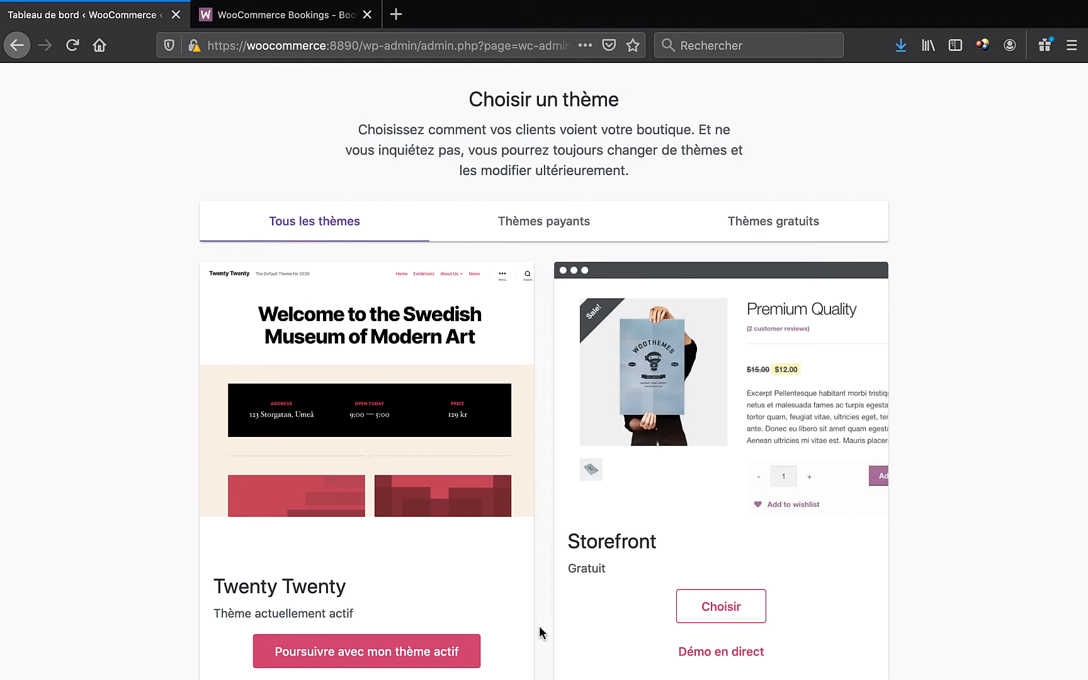
scroll(539, 626, "down", 2)
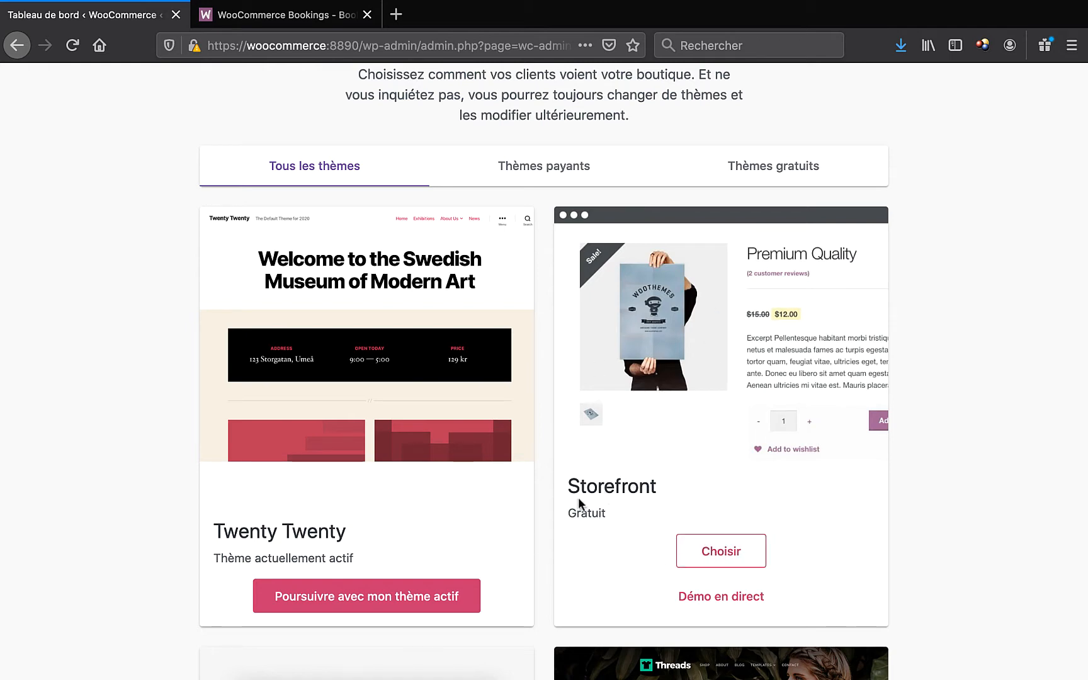
scroll(532, 492, "down", 5)
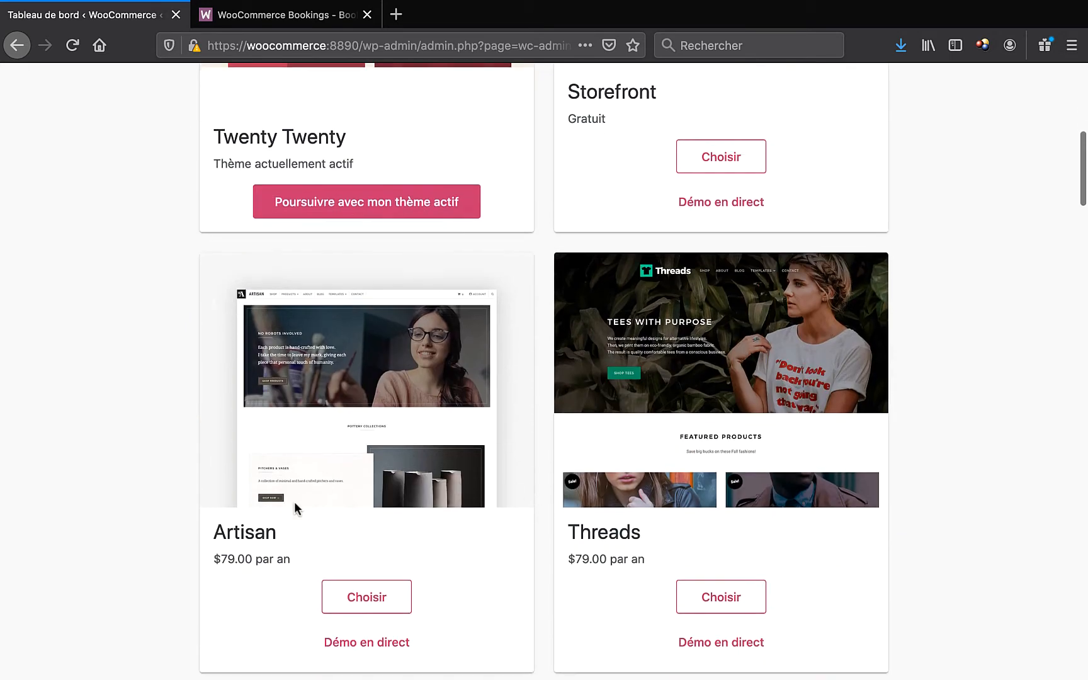
scroll(611, 536, "down", 6)
scroll(512, 582, "down", 7)
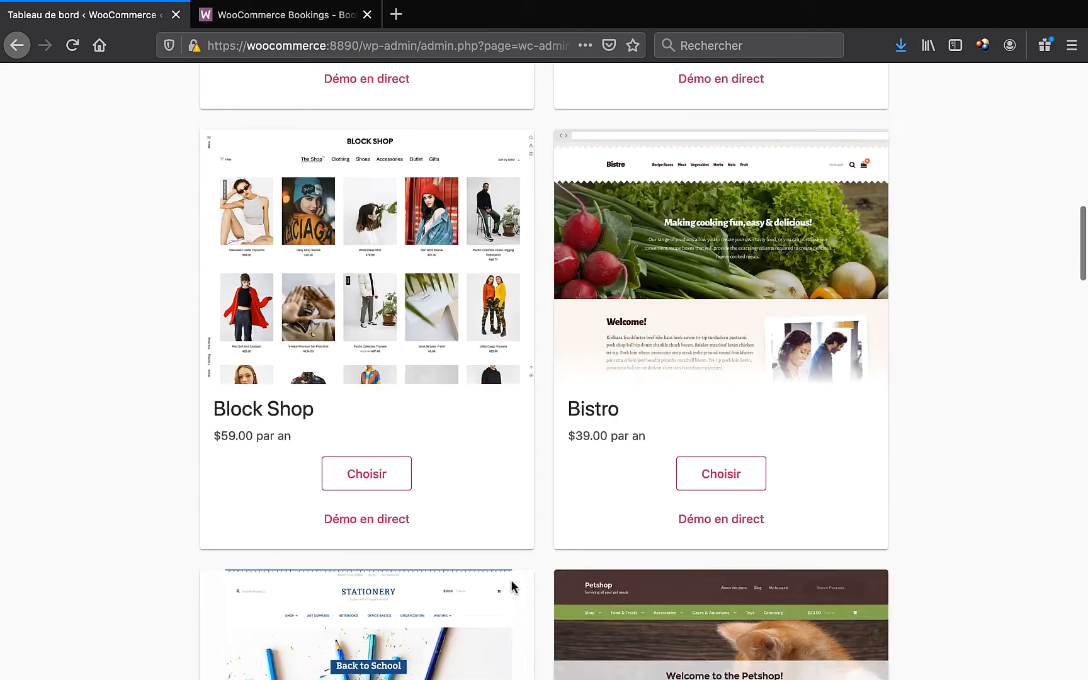
scroll(512, 582, "up", 7)
scroll(511, 582, "up", 12)
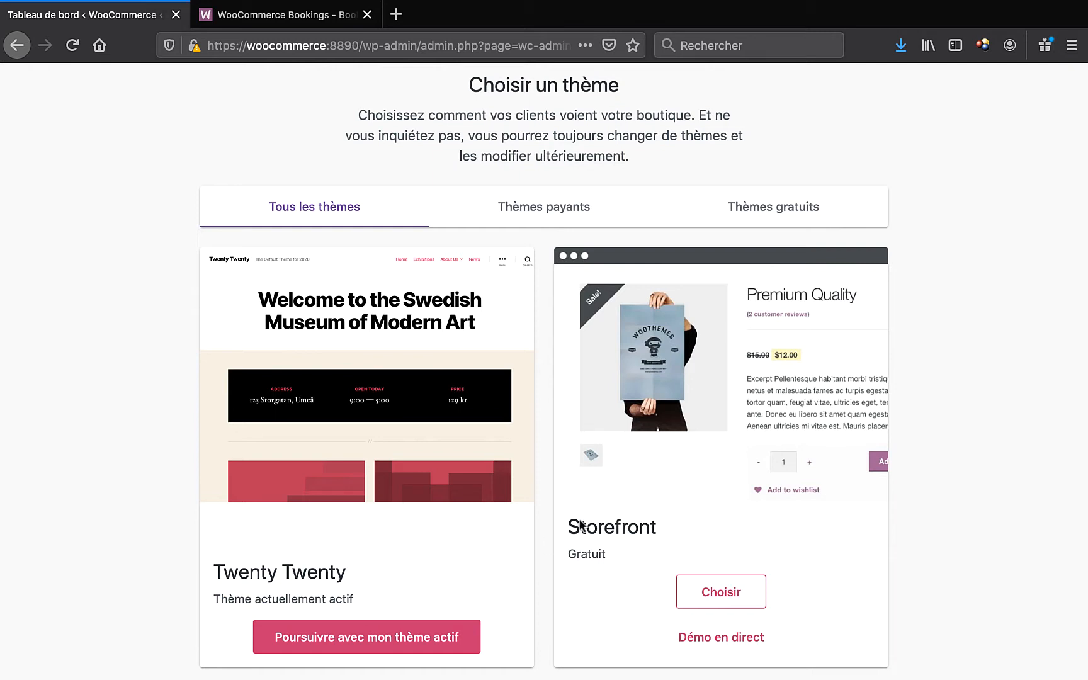
left_click(778, 219)
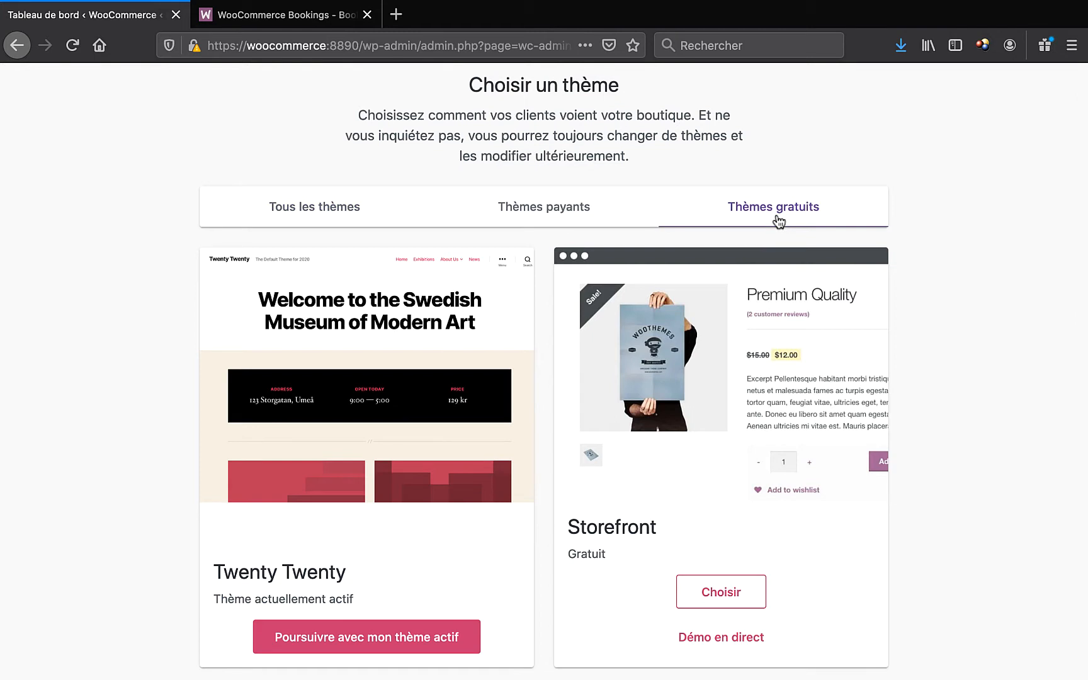
scroll(772, 274, "down", 5)
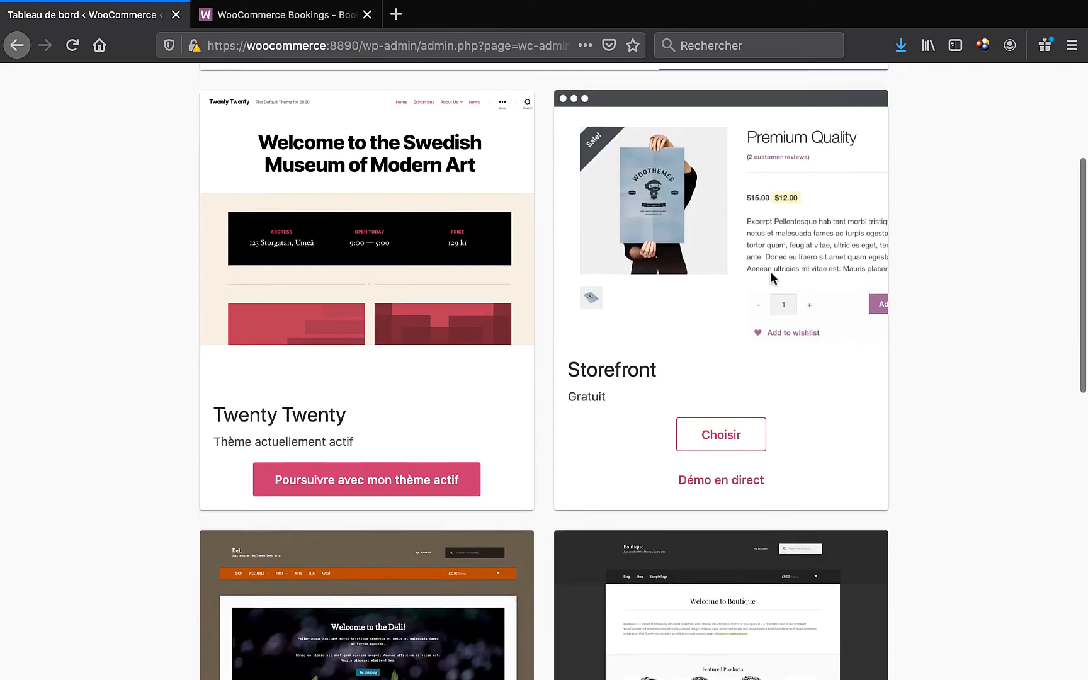
scroll(656, 306, "down", 10)
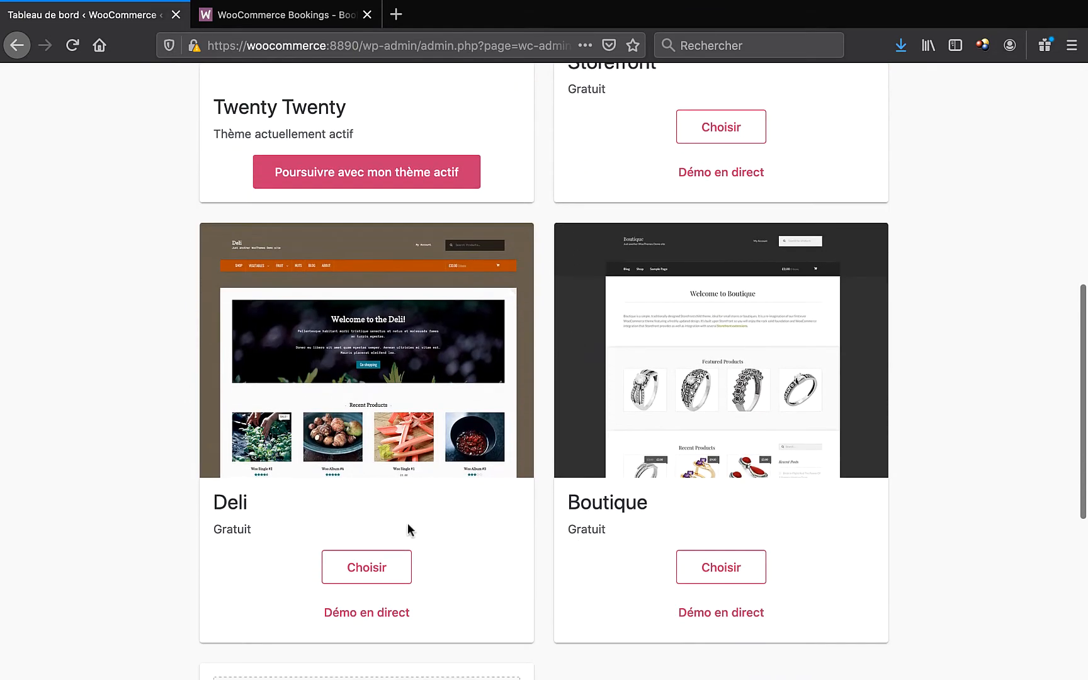
scroll(770, 370, "up", 8)
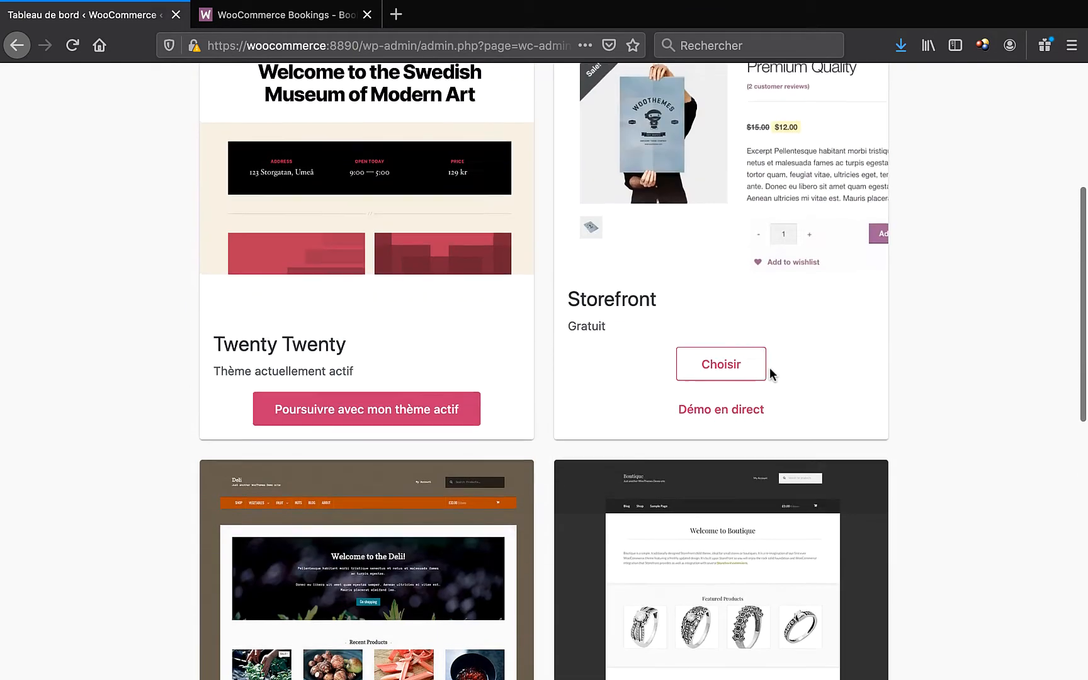
scroll(770, 373, "up", 5)
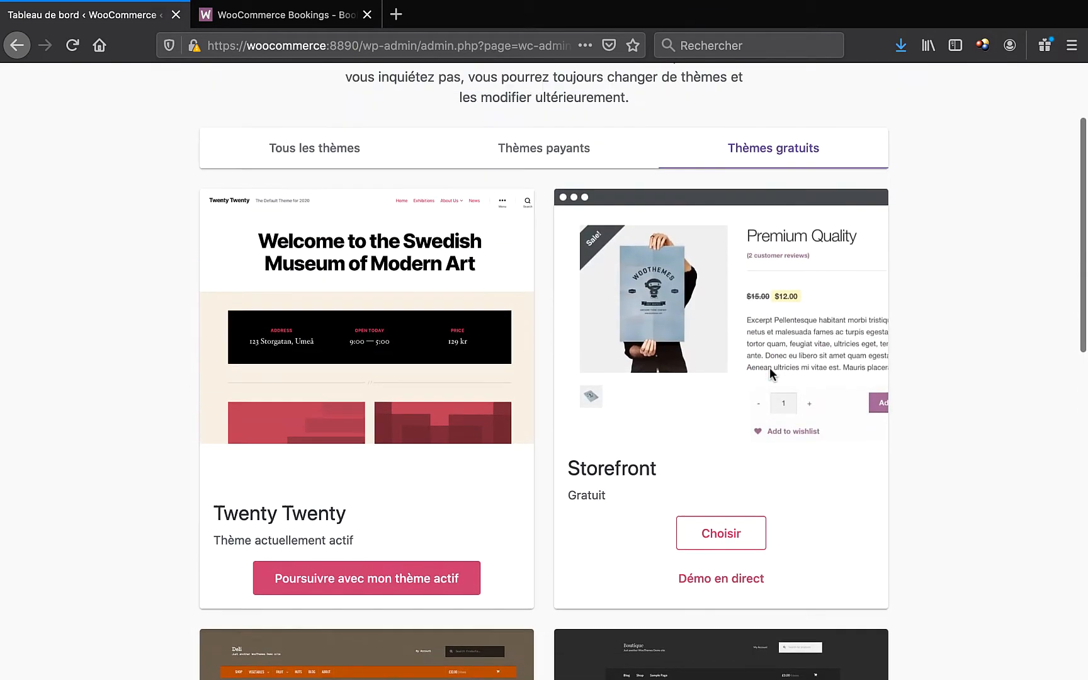
- Live-preview Storefront at desktop, tablet and phone widths, then install and activate it
left_click(727, 583)
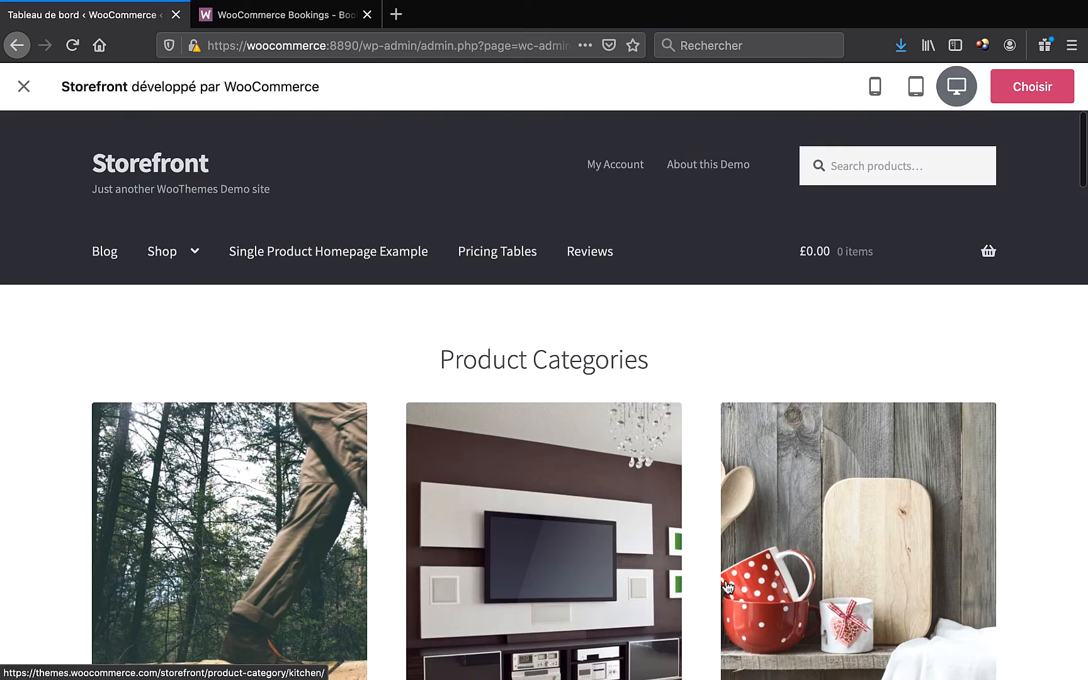
scroll(686, 439, "down", 10)
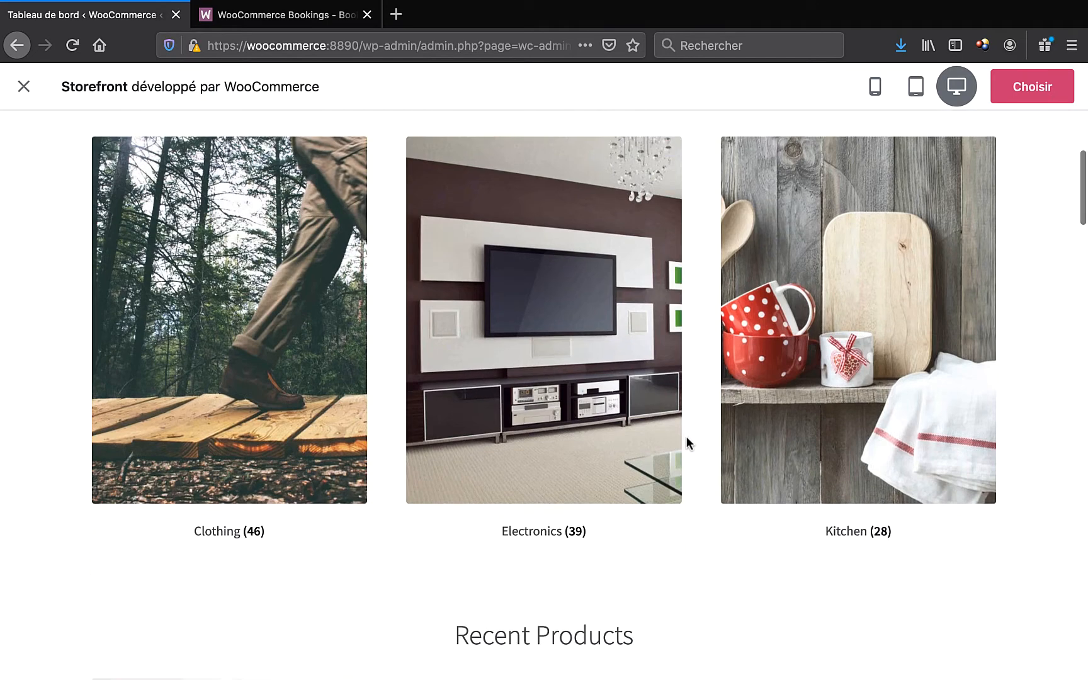
scroll(688, 444, "down", 10)
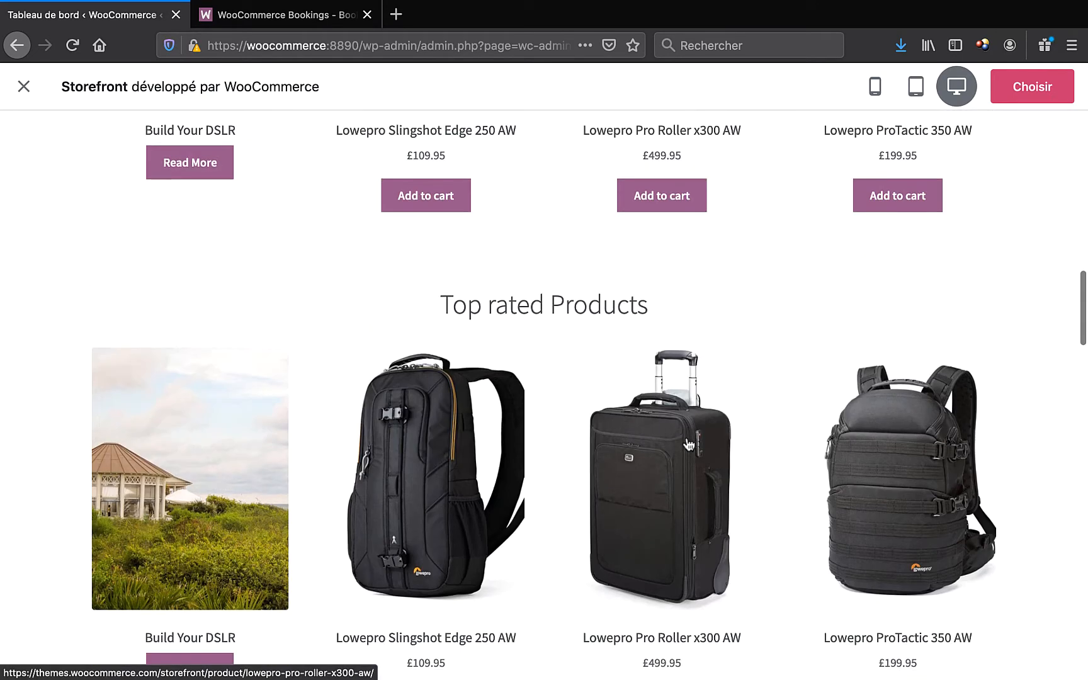
scroll(689, 445, "up", 12)
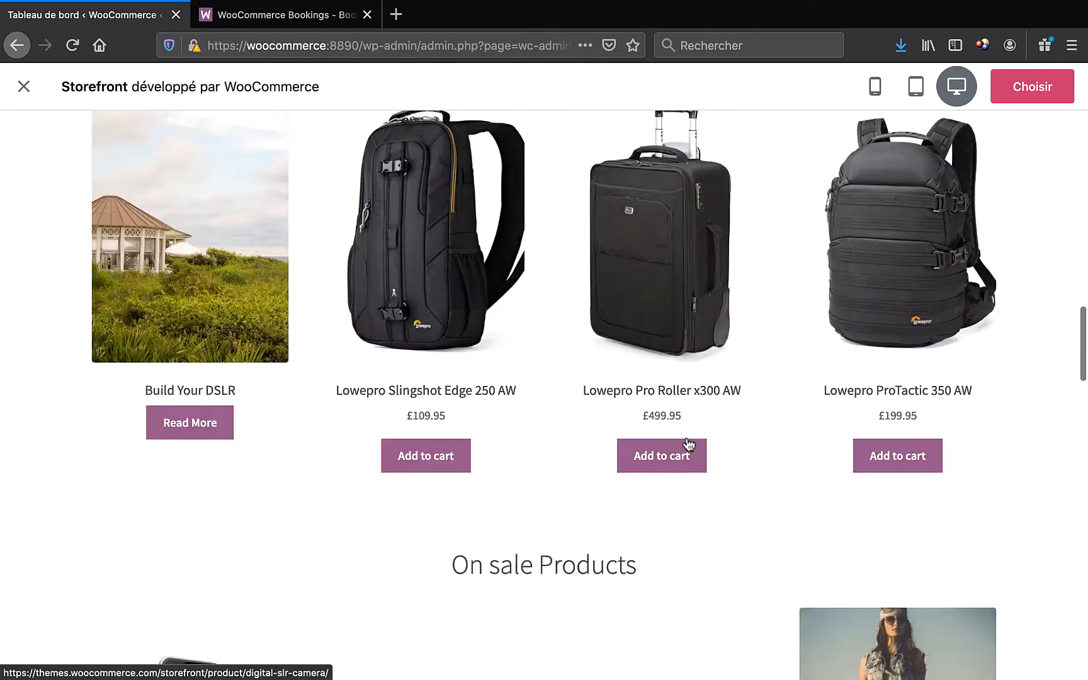
scroll(688, 444, "up", 4)
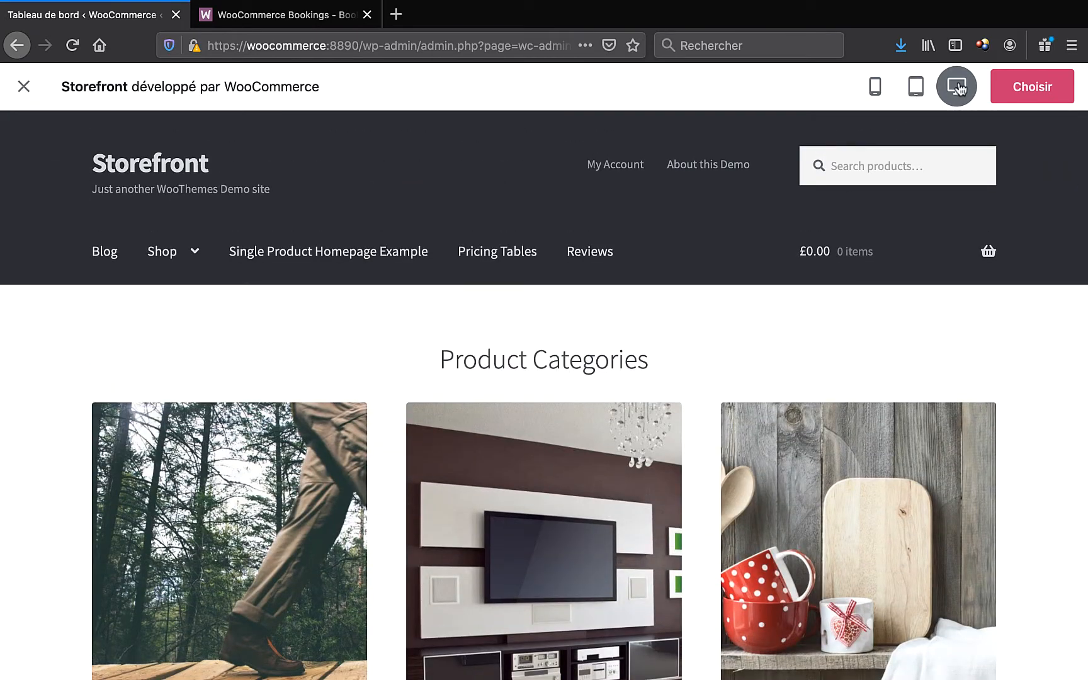
left_click(916, 90)
scroll(447, 415, "down", 10)
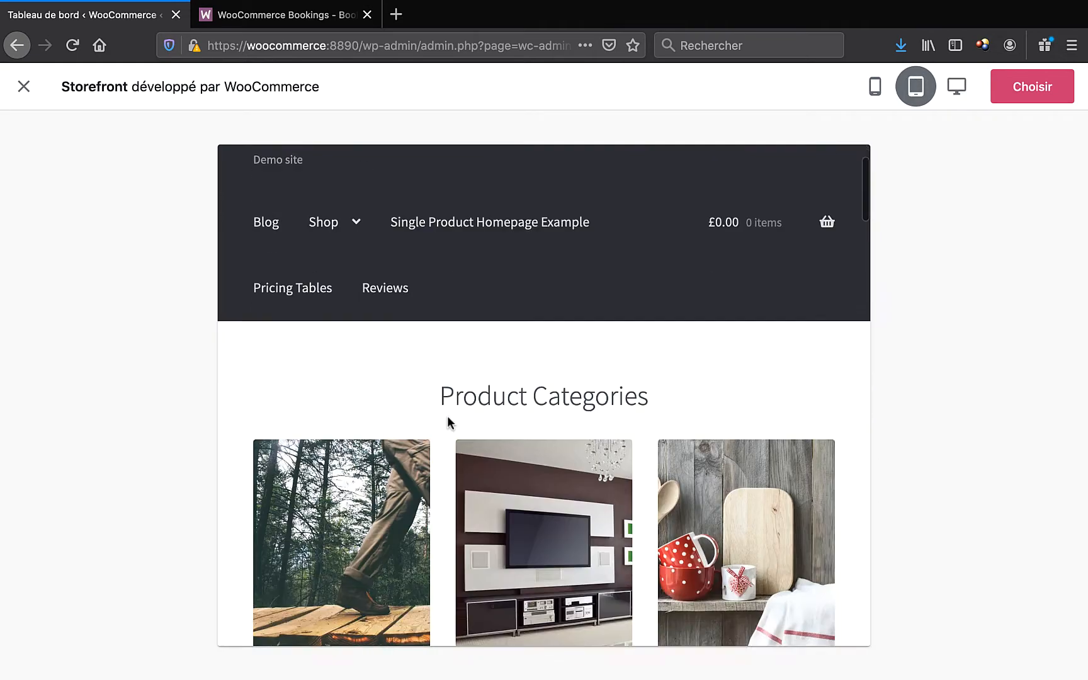
left_click(877, 86)
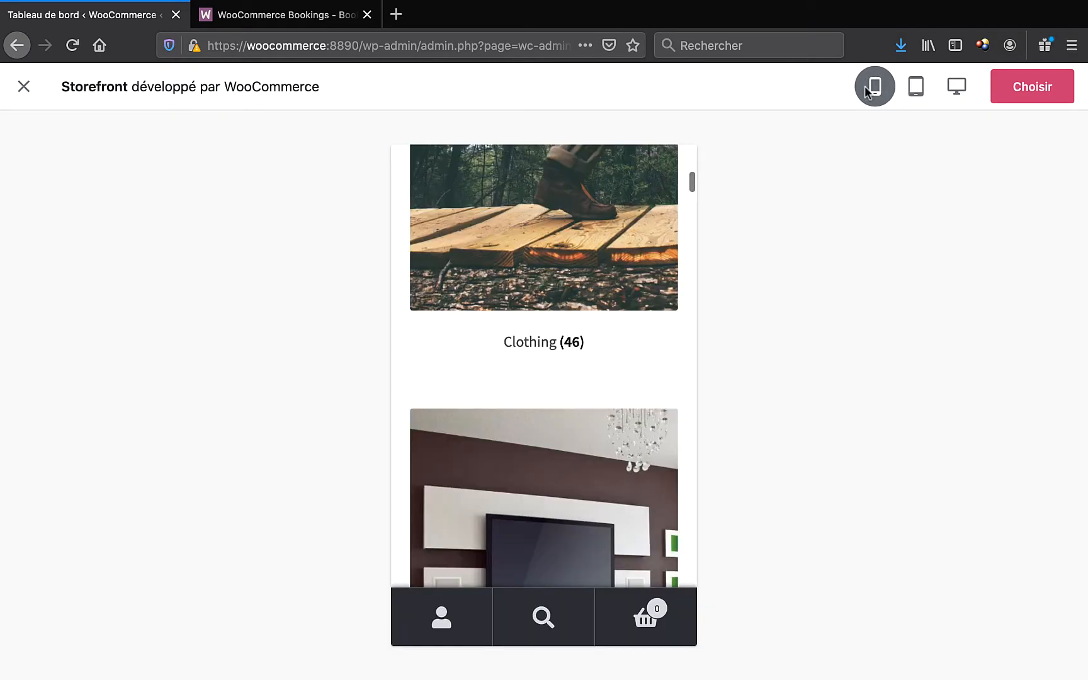
scroll(546, 437, "down", 10)
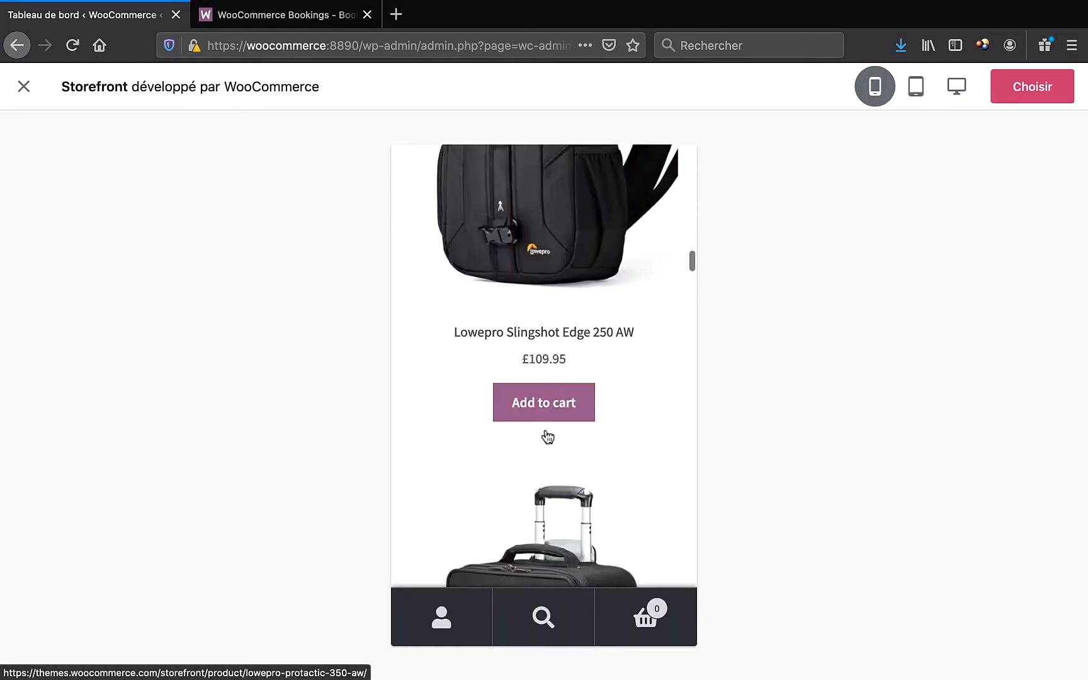
scroll(548, 438, "up", 15)
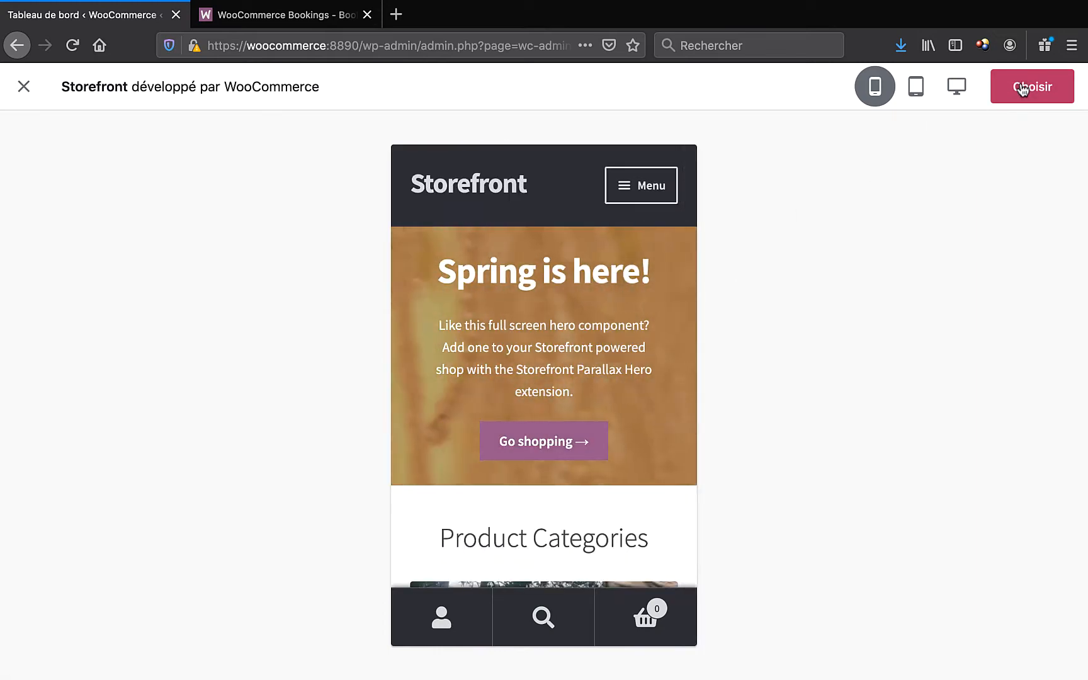
left_click(1027, 90)
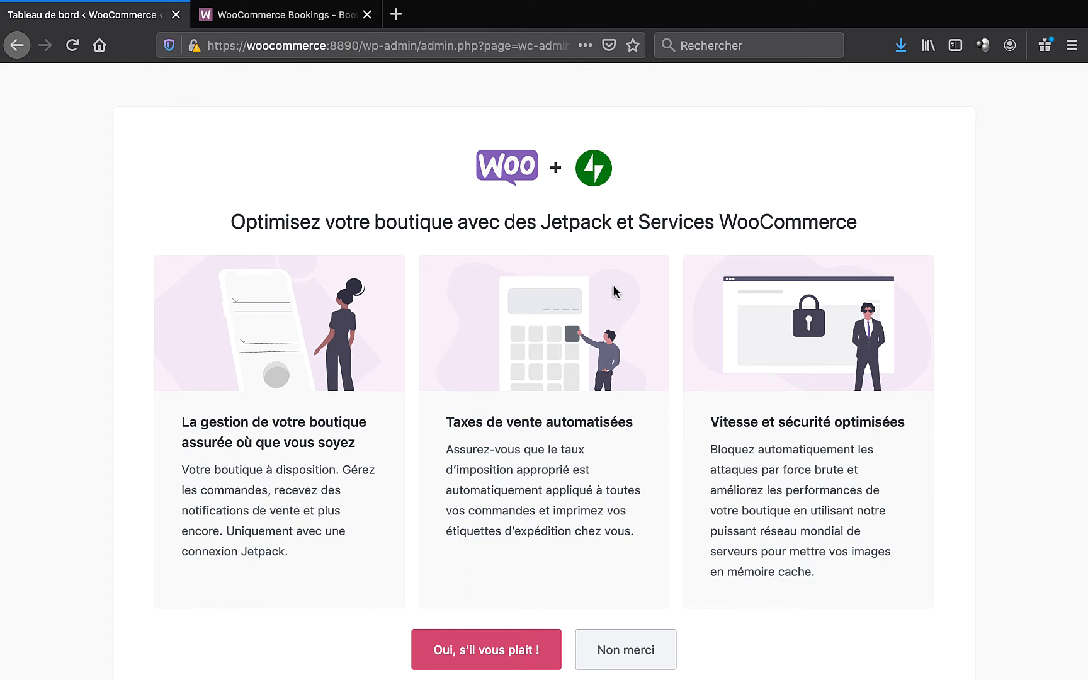
- Decline the Jetpack and WooCommerce Services offer and dismiss the almost-done welcome message
left_click(624, 648)
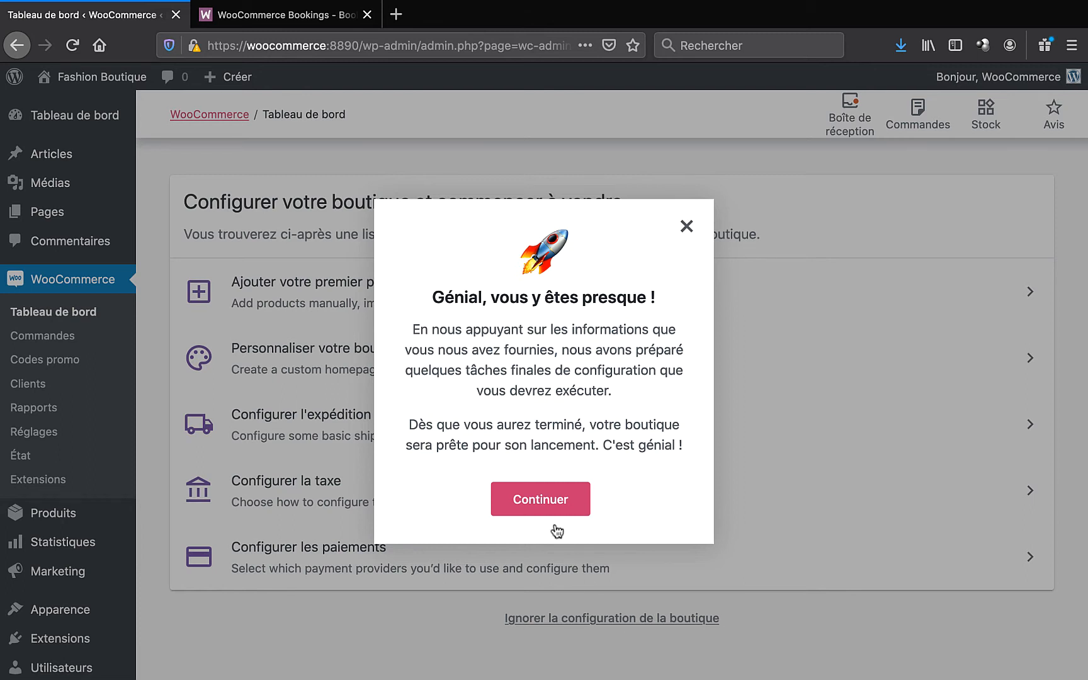
left_click(537, 494)
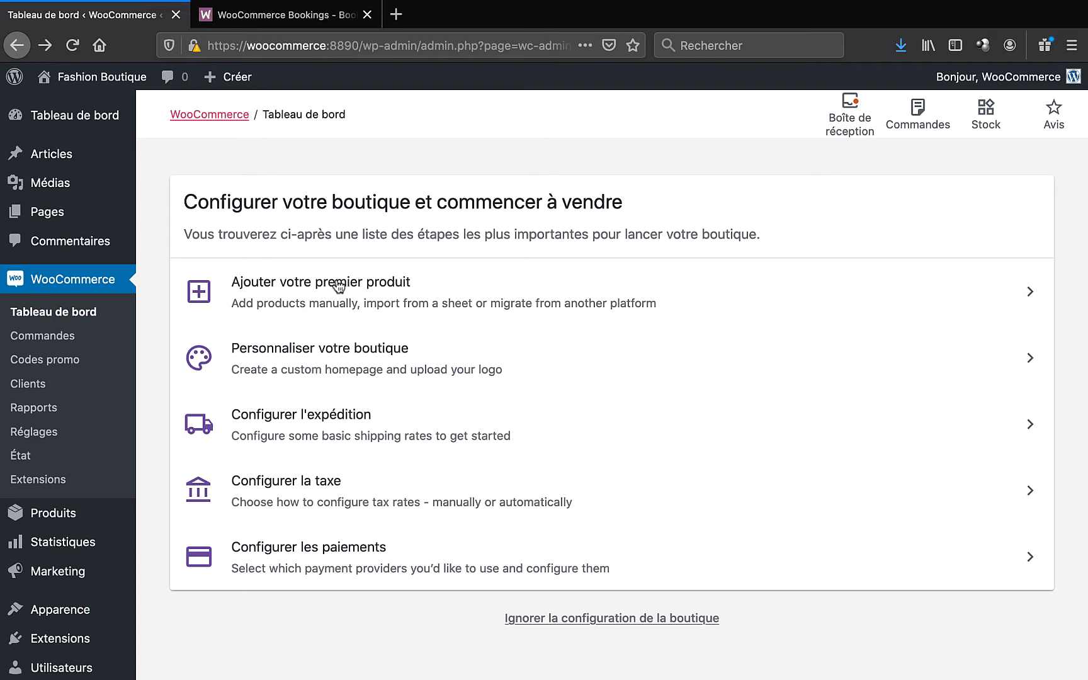
- Under Personnaliser votre boutique, import demo products, create the homepage, and start choosing a logo image
left_click(327, 351)
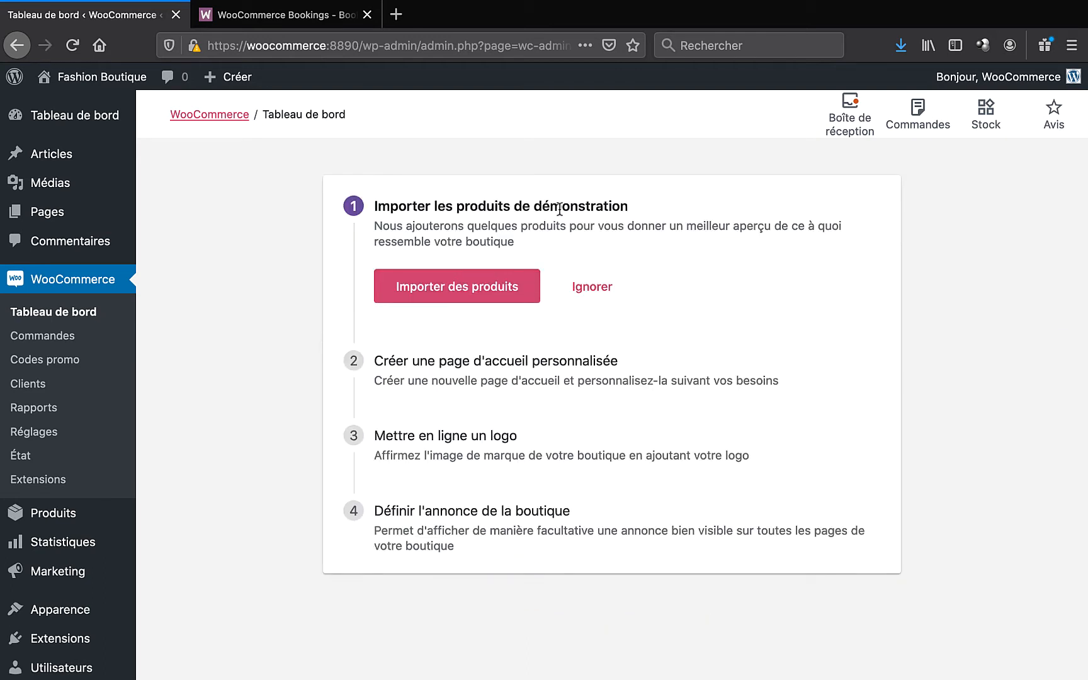
left_click(442, 293)
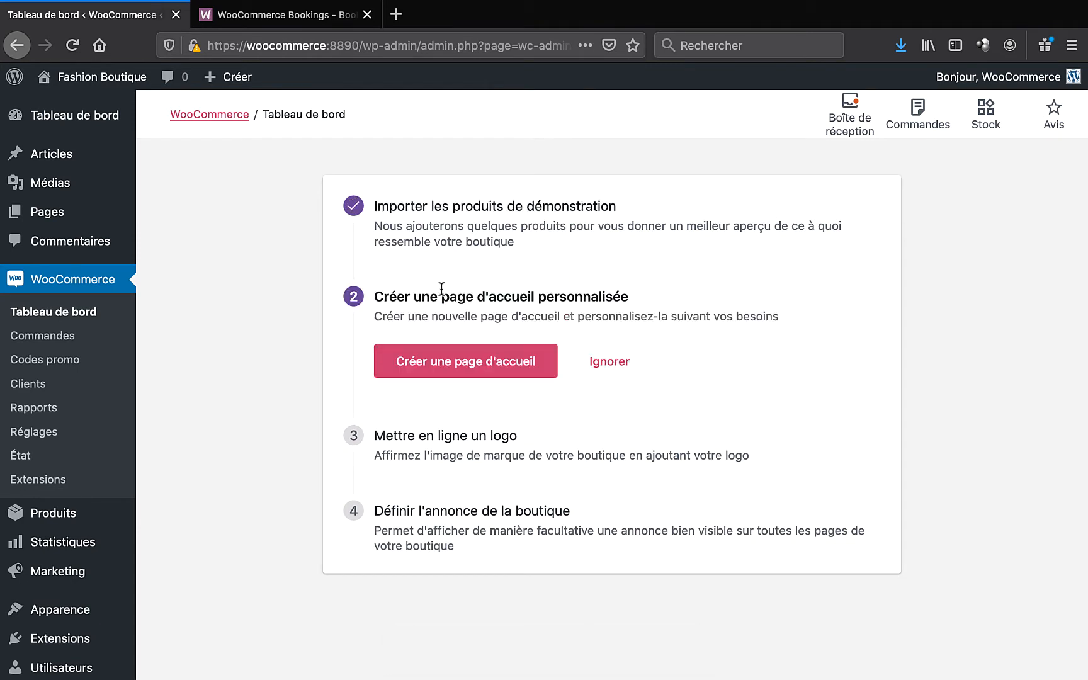
left_click(469, 370)
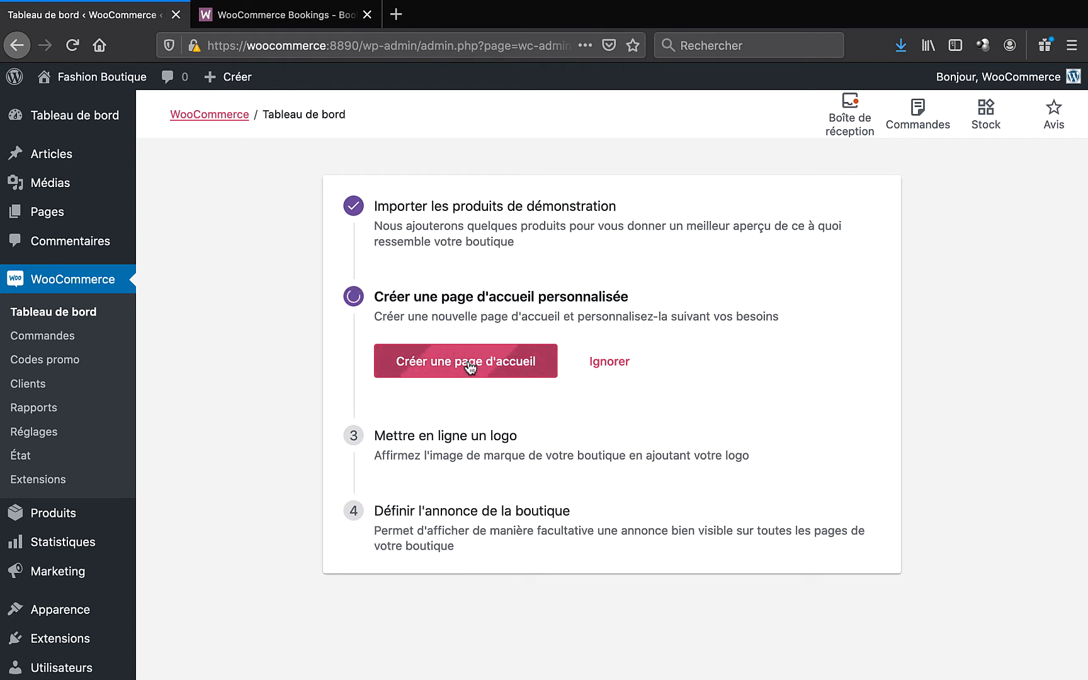
scroll(446, 377, "down", 1)
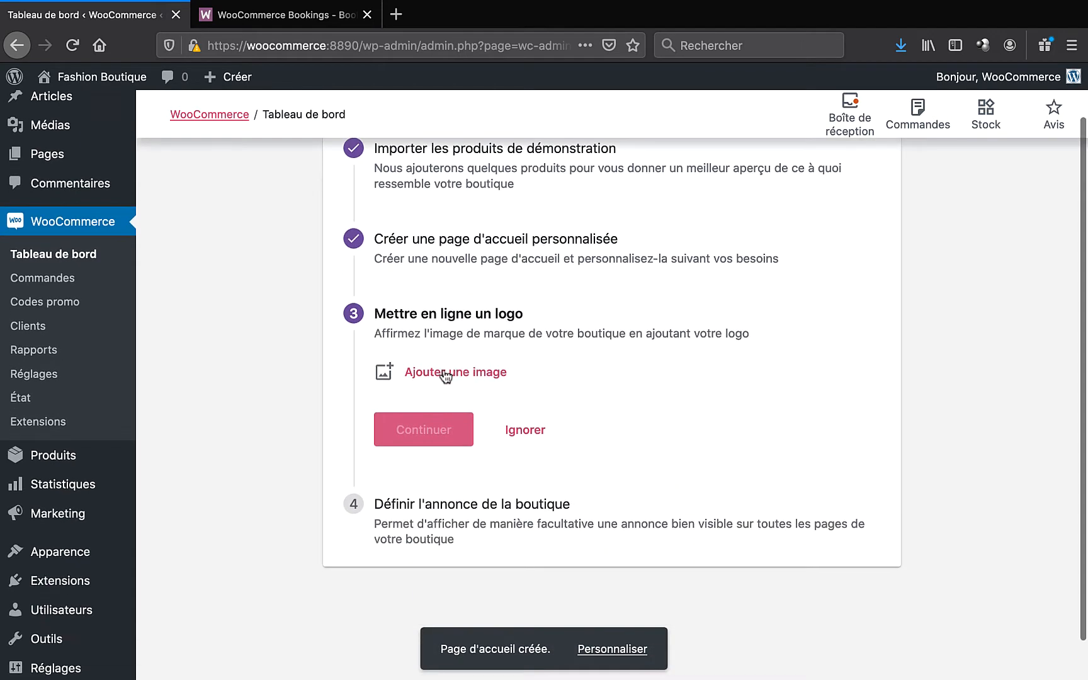
left_click(444, 373)
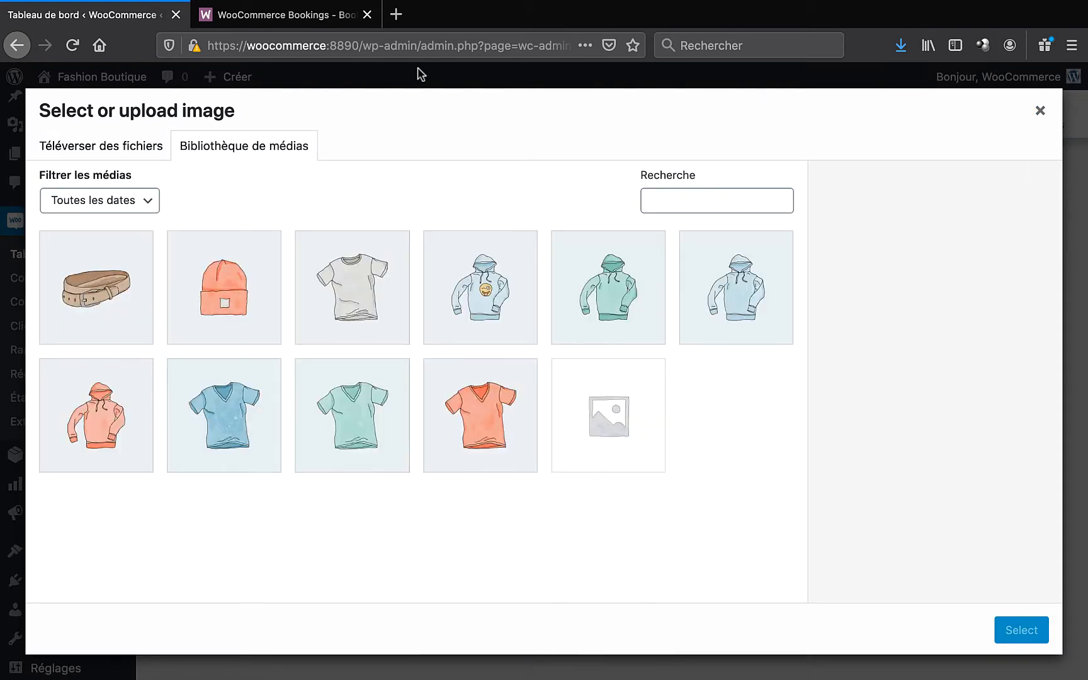
- Upload the Fashion Boutique logo file into the media library from the desktop
left_click(51, 27)
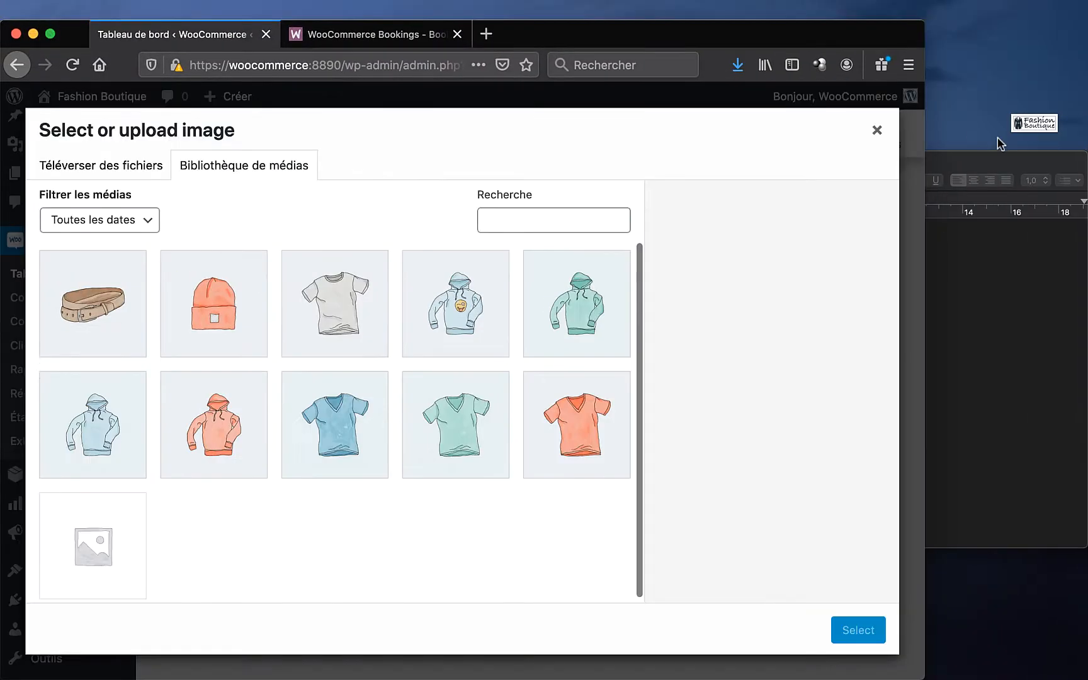
left_click_drag(1036, 128, 380, 340)
left_click(50, 34)
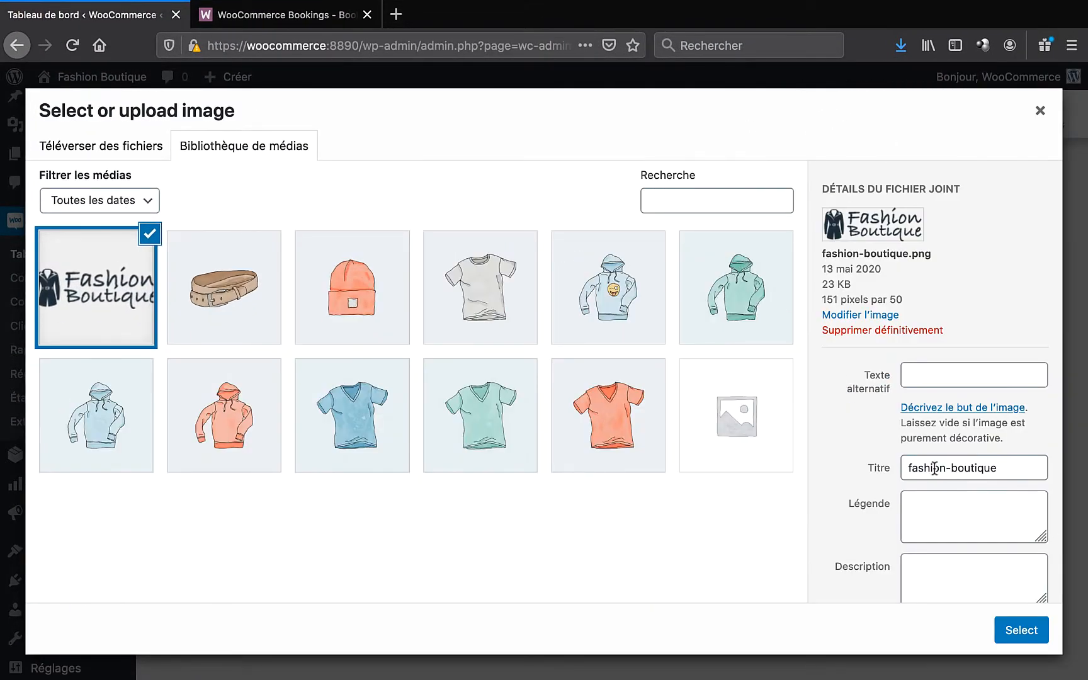
- Set the image's alt text, title and description to 'Fashion Boutique' and use it as the store logo
left_click(941, 383)
type("Fa")
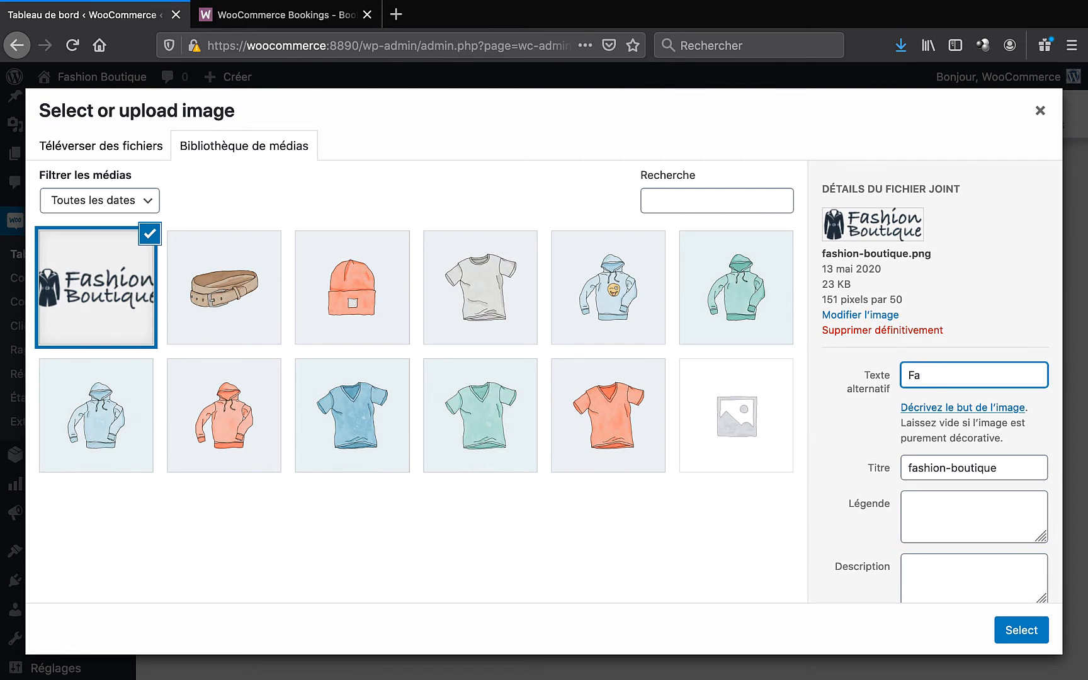
type("shion Boutique")
key("super+a")
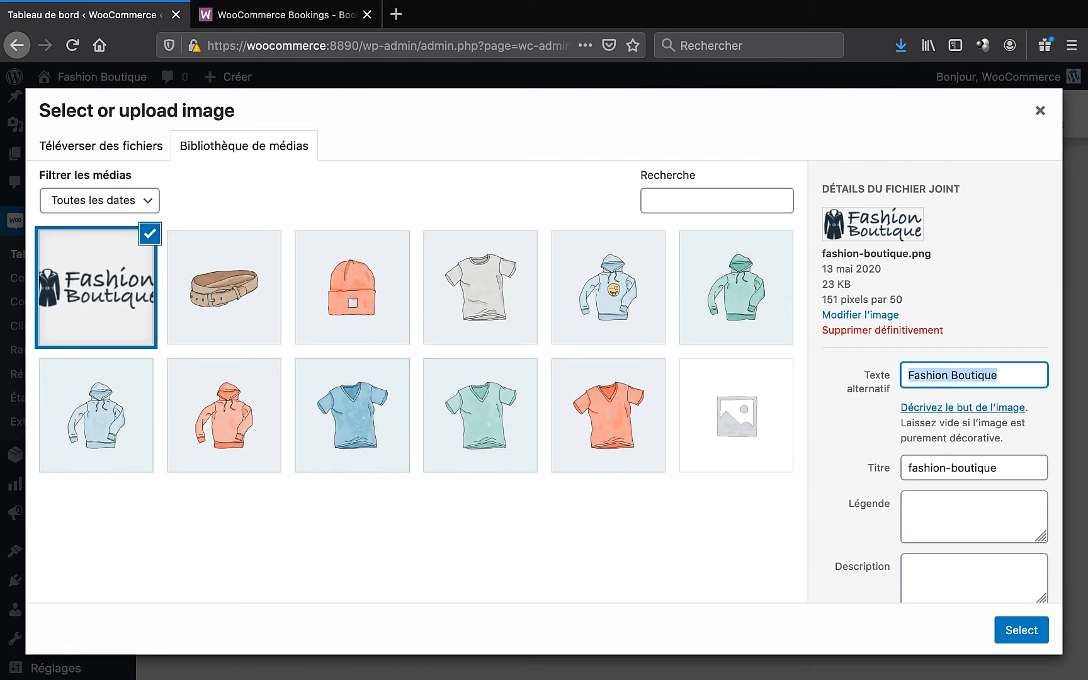
key("super+c")
key("Tab")
key("Tab")
key("super+v")
key("Tab")
key("Tab")
key("super+v")
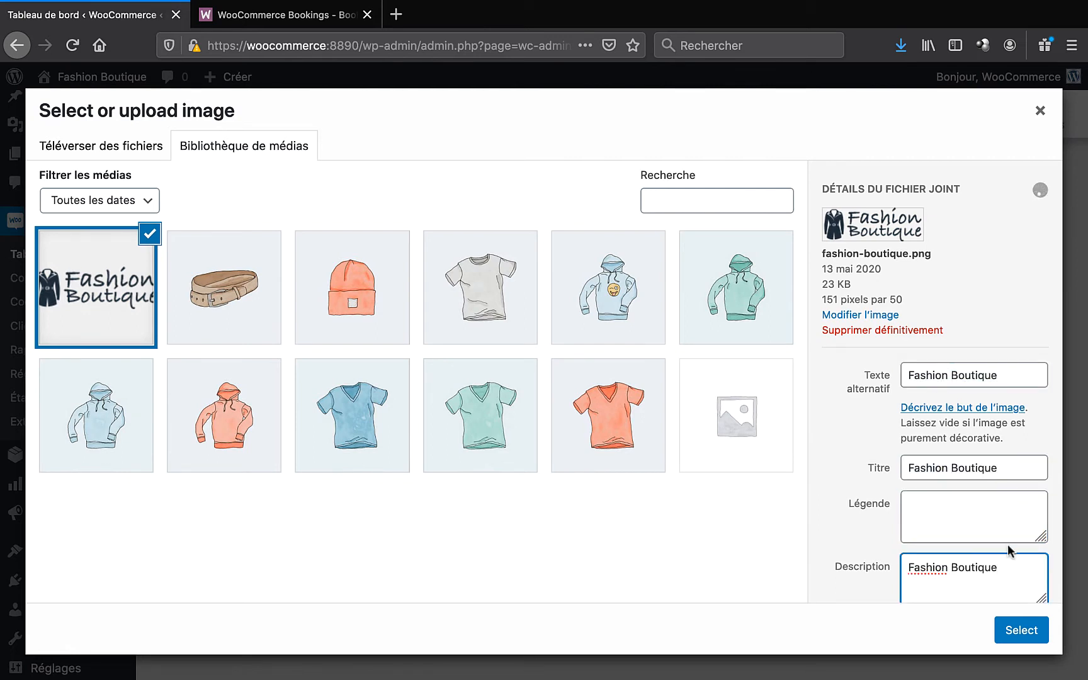
left_click(1016, 629)
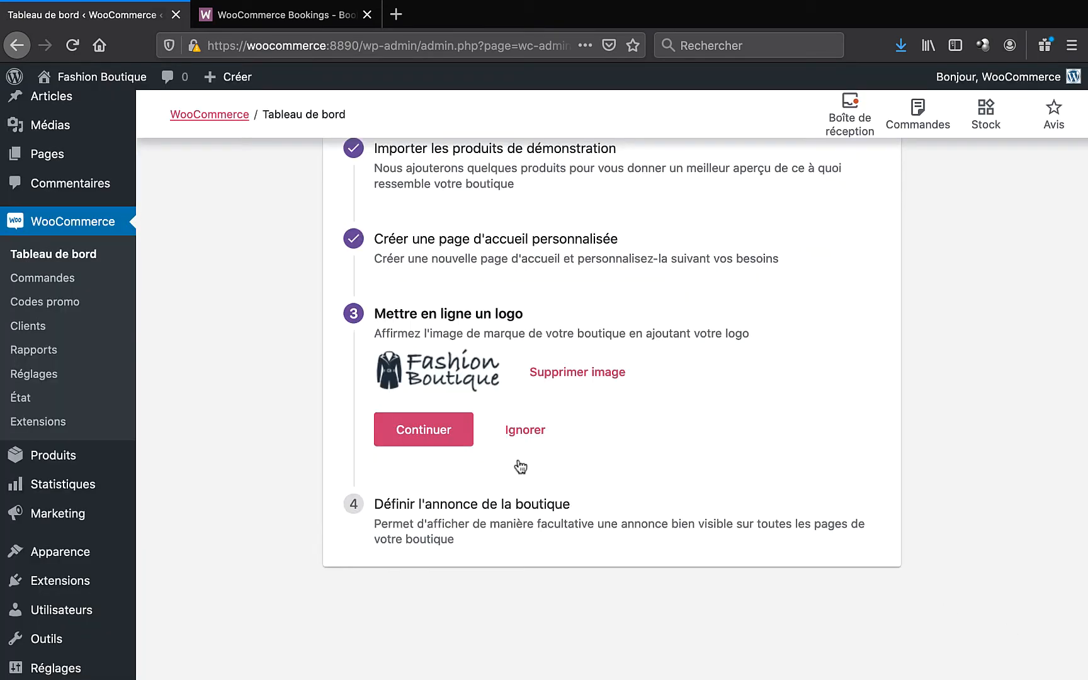
left_click(448, 434)
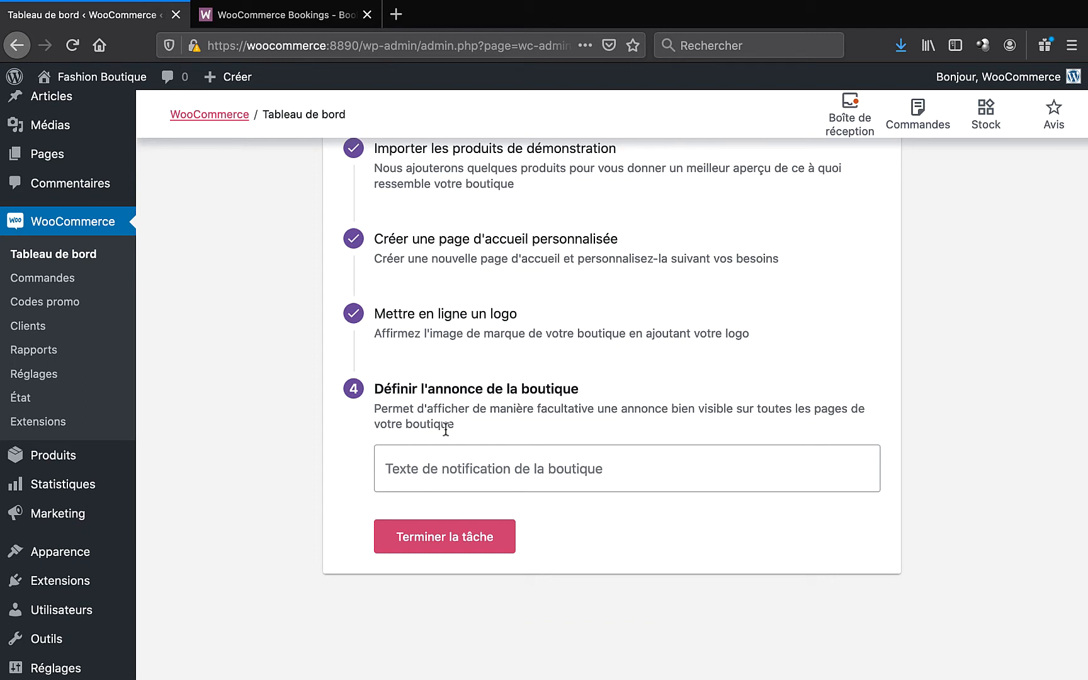
- Set the store notice to 'Profitez des soldes avec le code promo : 123SOLDES' and finish the task
left_click(438, 472)
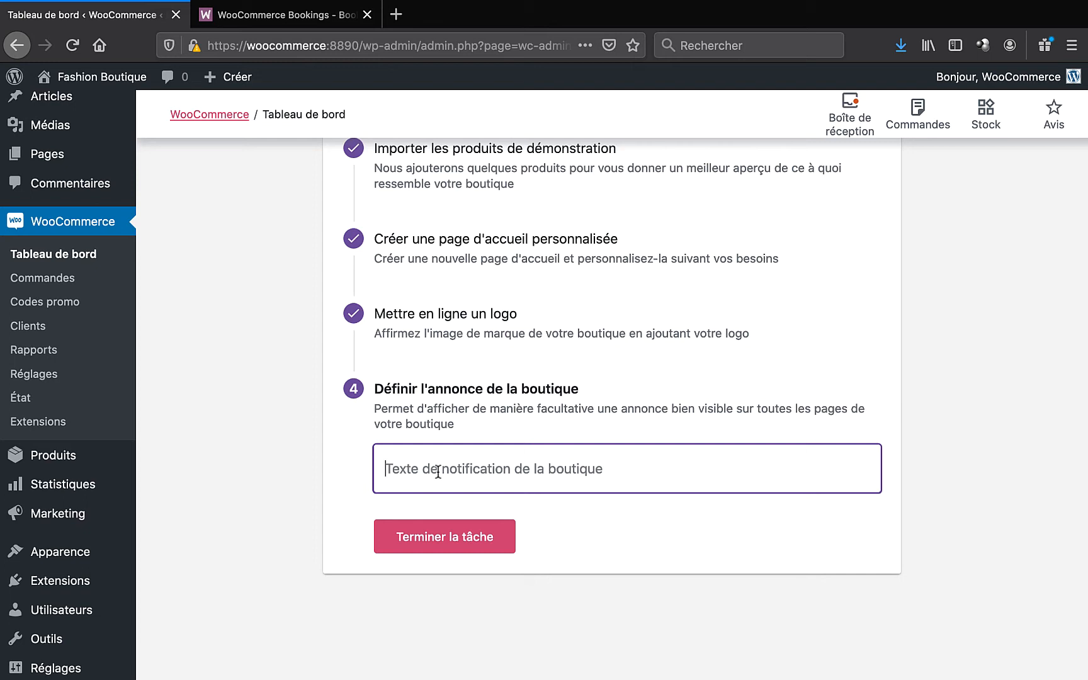
type("Profite")
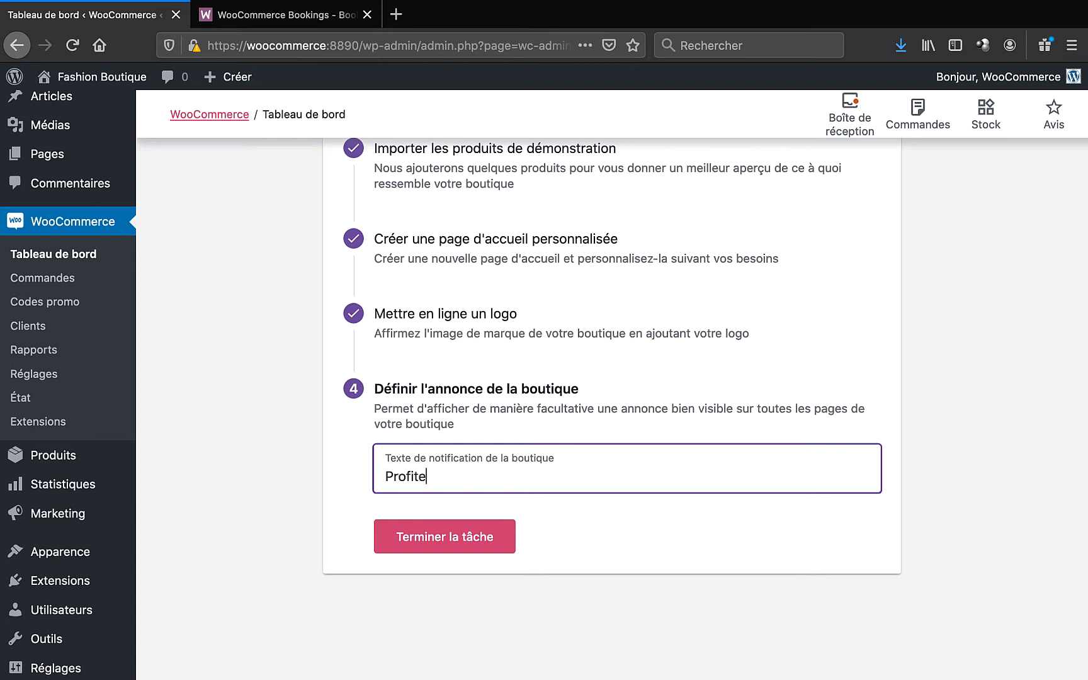
type("z des soldes avec le code pr")
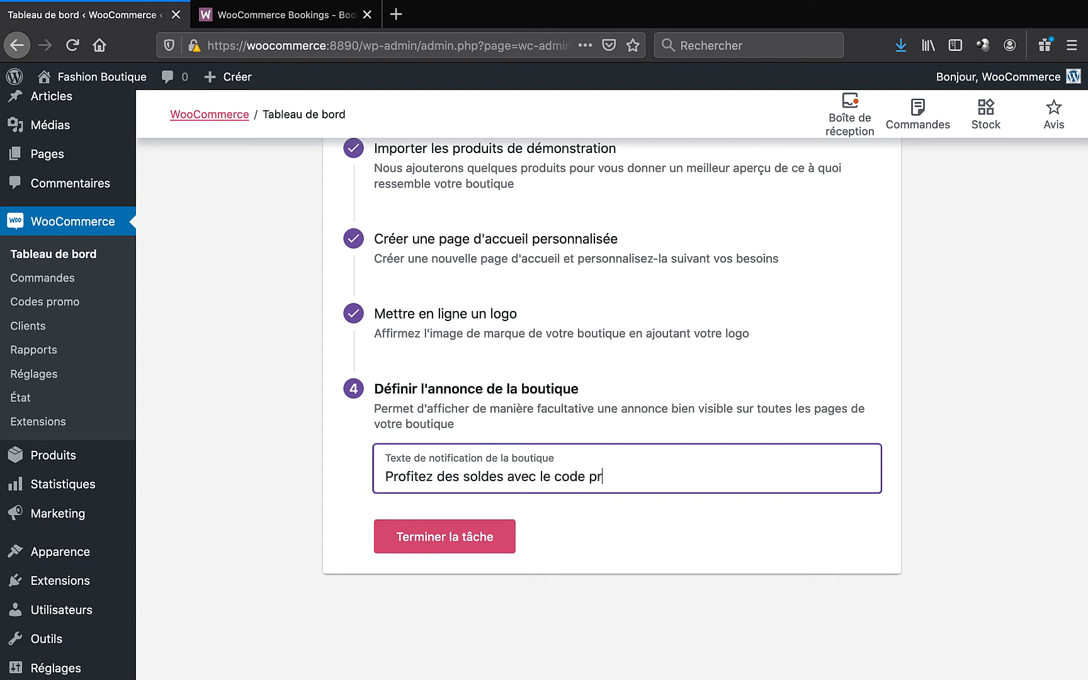
type("omo : 123SOLDES")
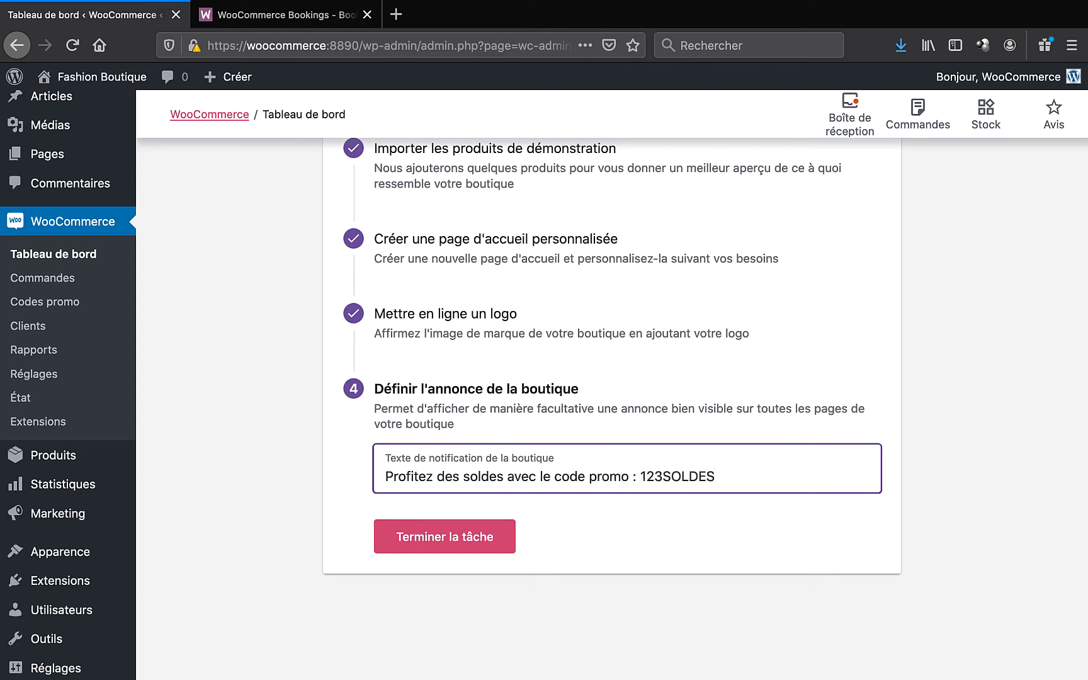
left_click(454, 550)
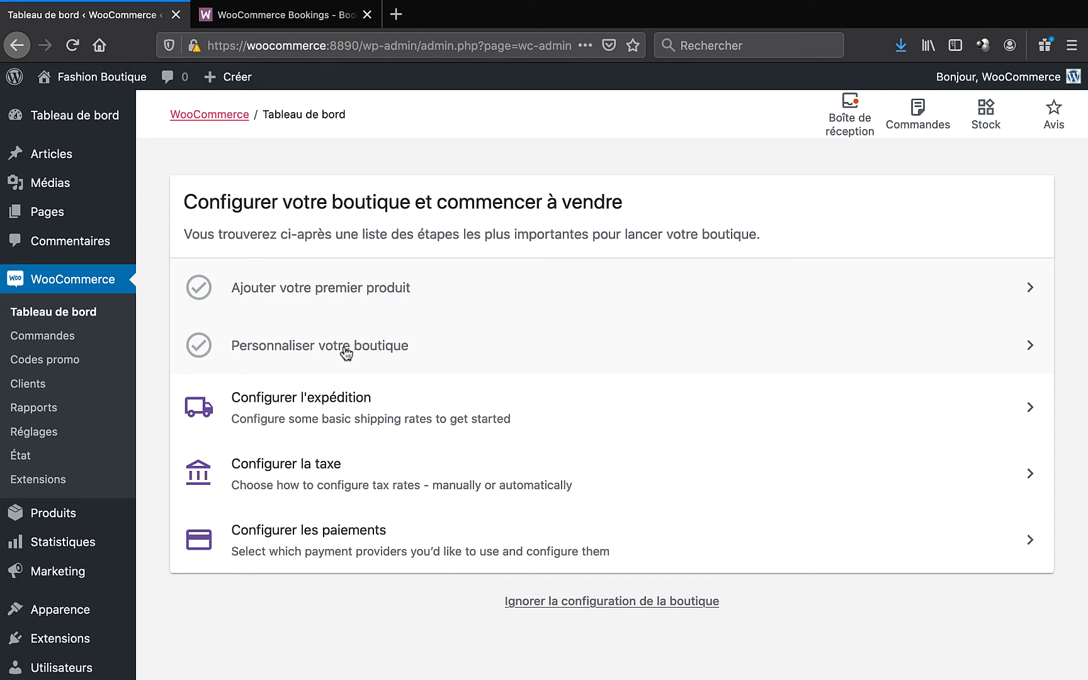
- Start shipping setup with the store country set to France and continue
left_click(343, 403)
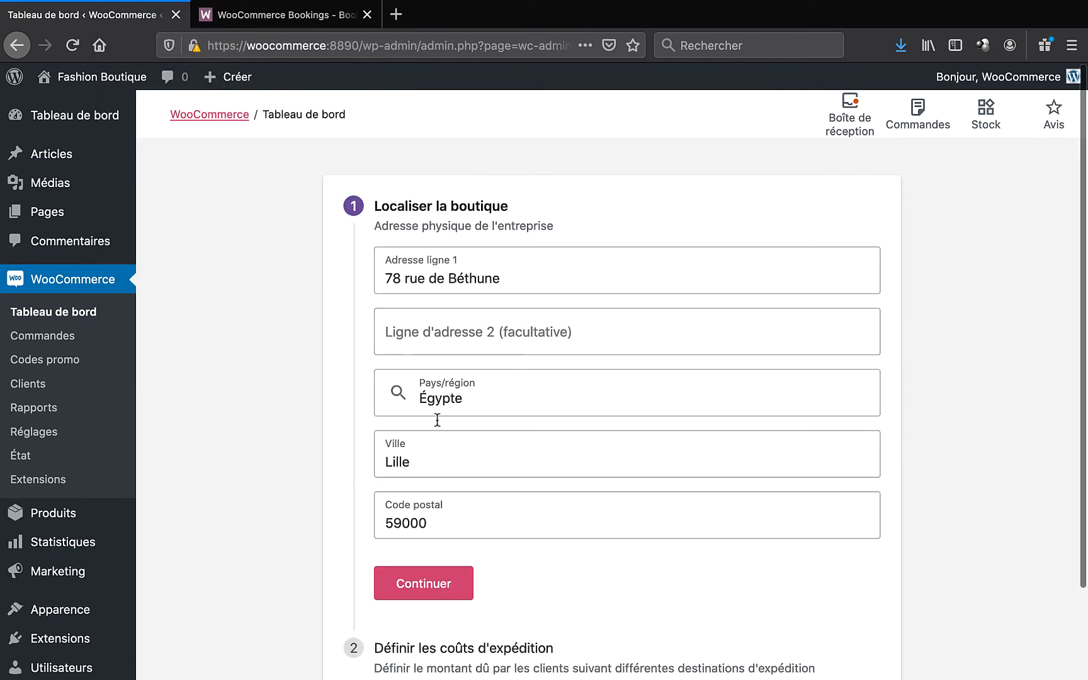
left_click(460, 404)
type("Fe")
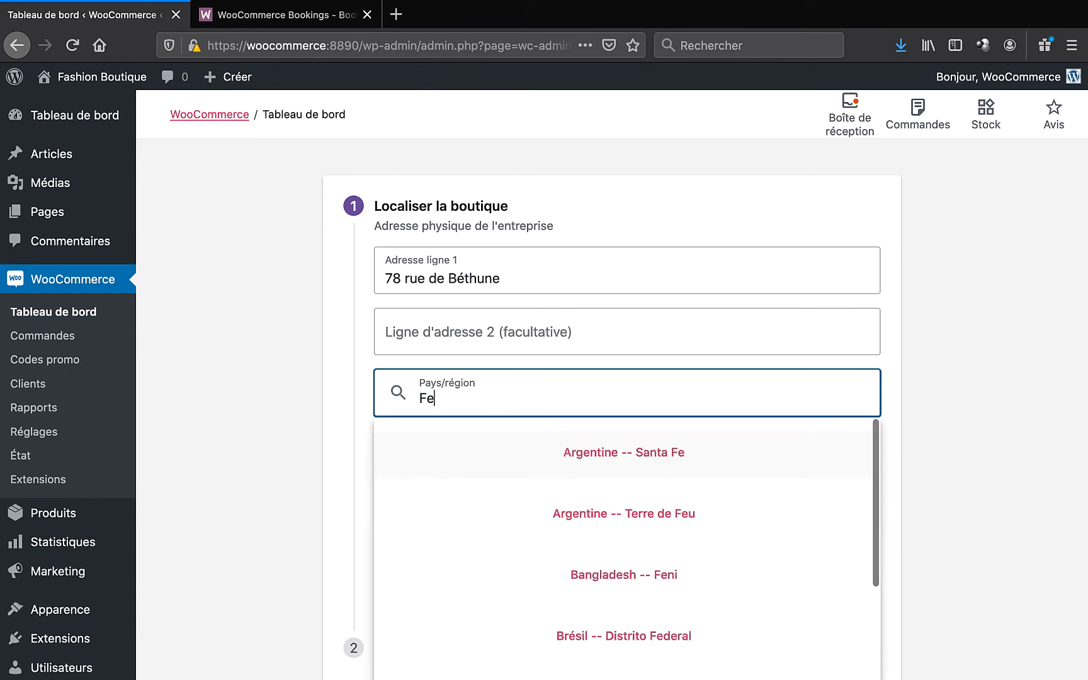
key("BackSpace")
type("rance")
left_click(630, 452)
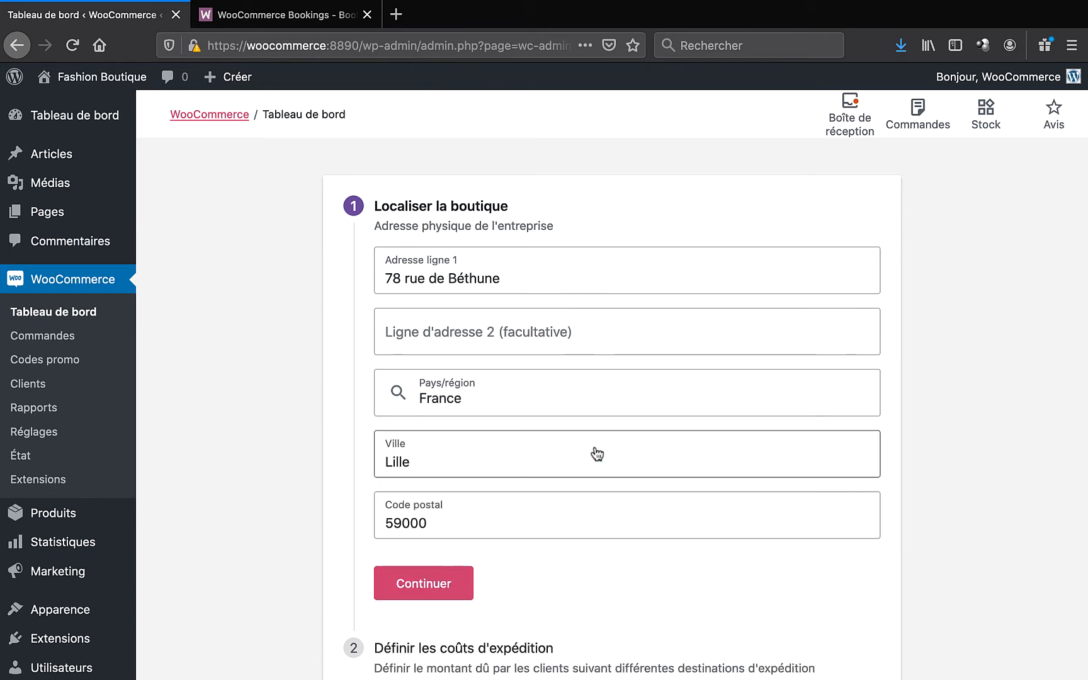
scroll(319, 445, "down", 3)
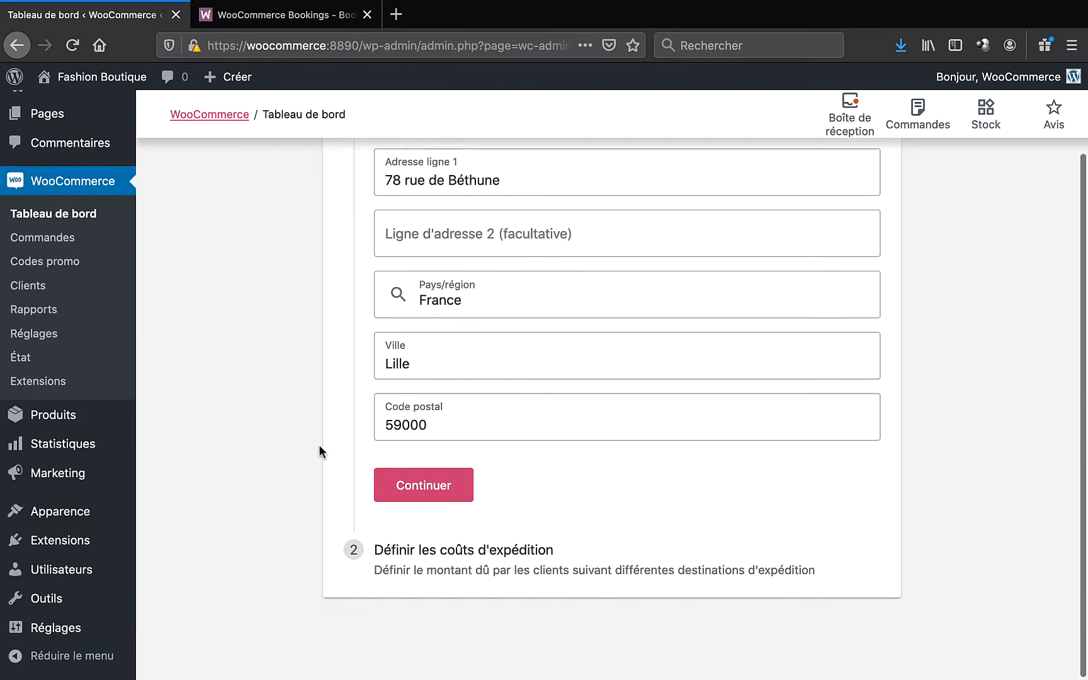
left_click(424, 495)
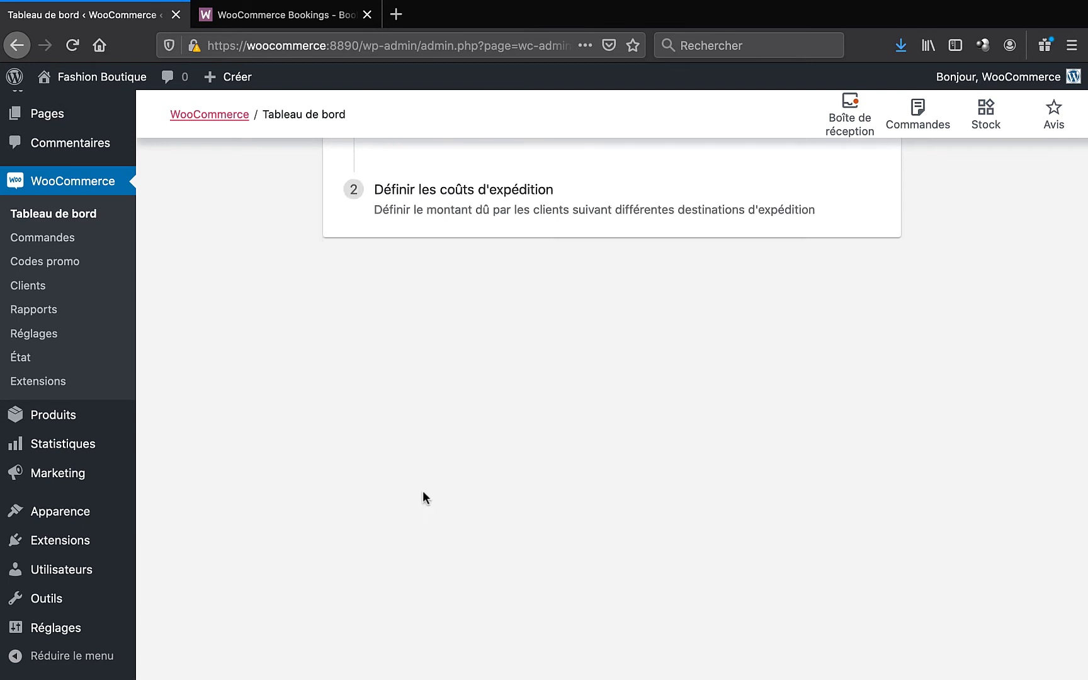
- Select the France shipping cost and bring up link options for the settings menu item
scroll(423, 490, "up", 3)
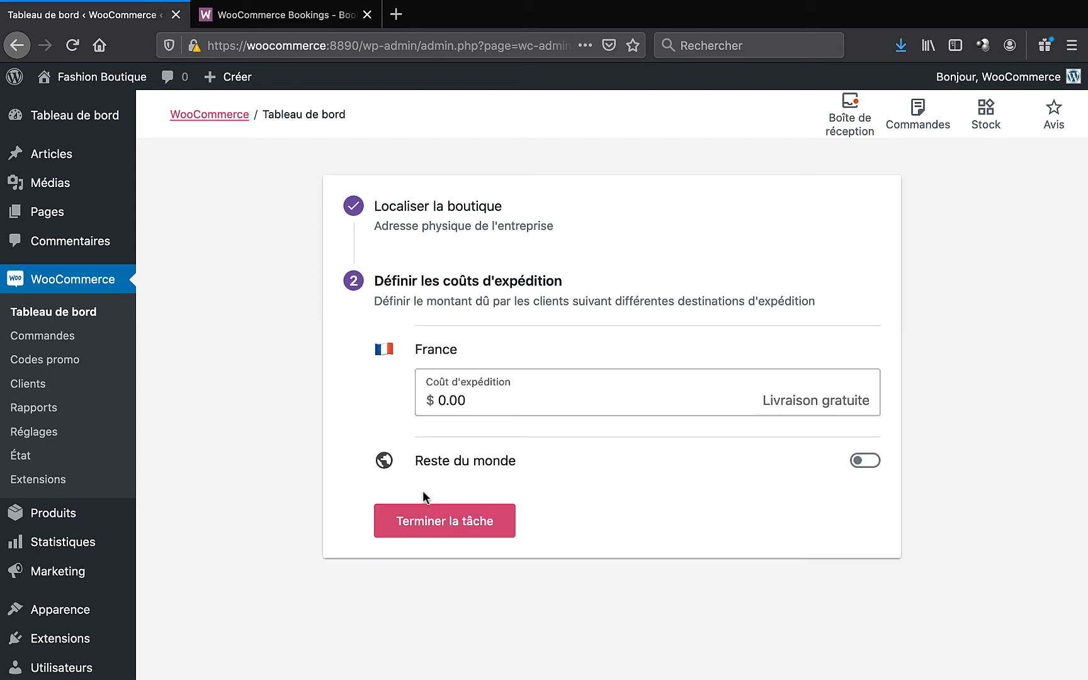
double_click(429, 401)
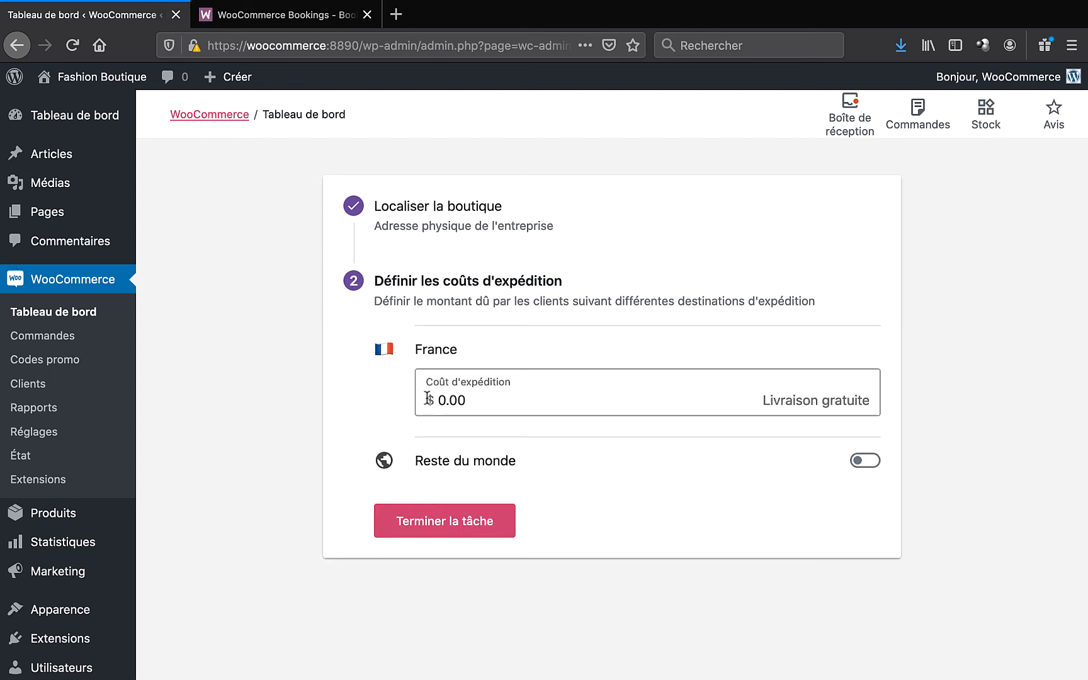
right_click(39, 432)
- In a new Réglages tab, set Devise to Euro (€), save, and return to the shipping tab
left_click(78, 431)
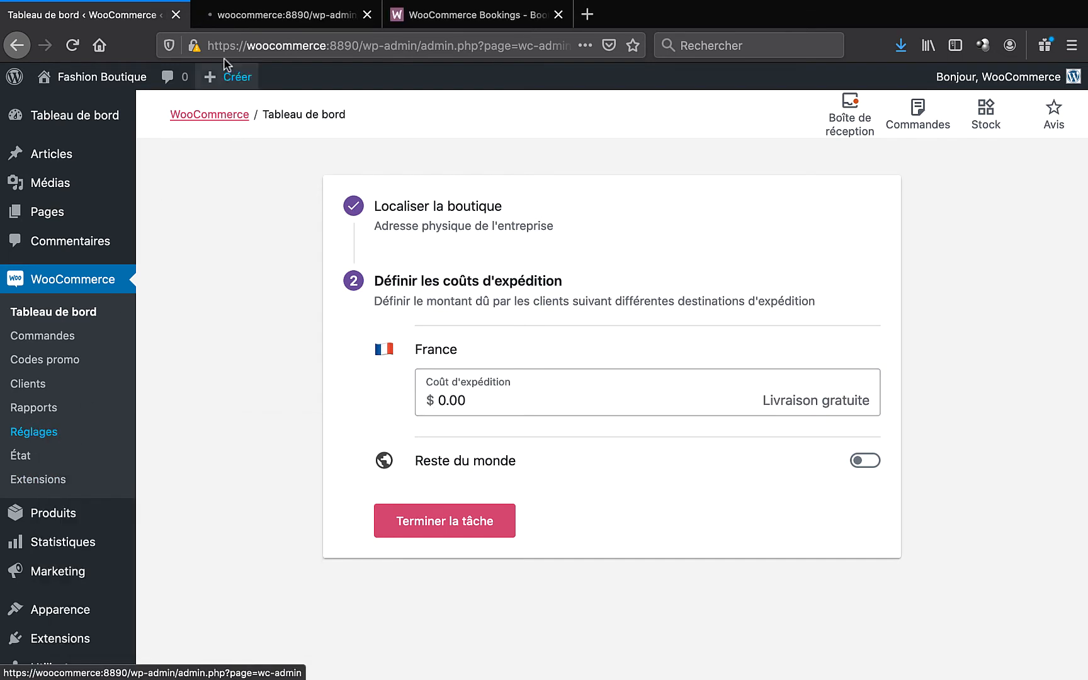
left_click(290, 14)
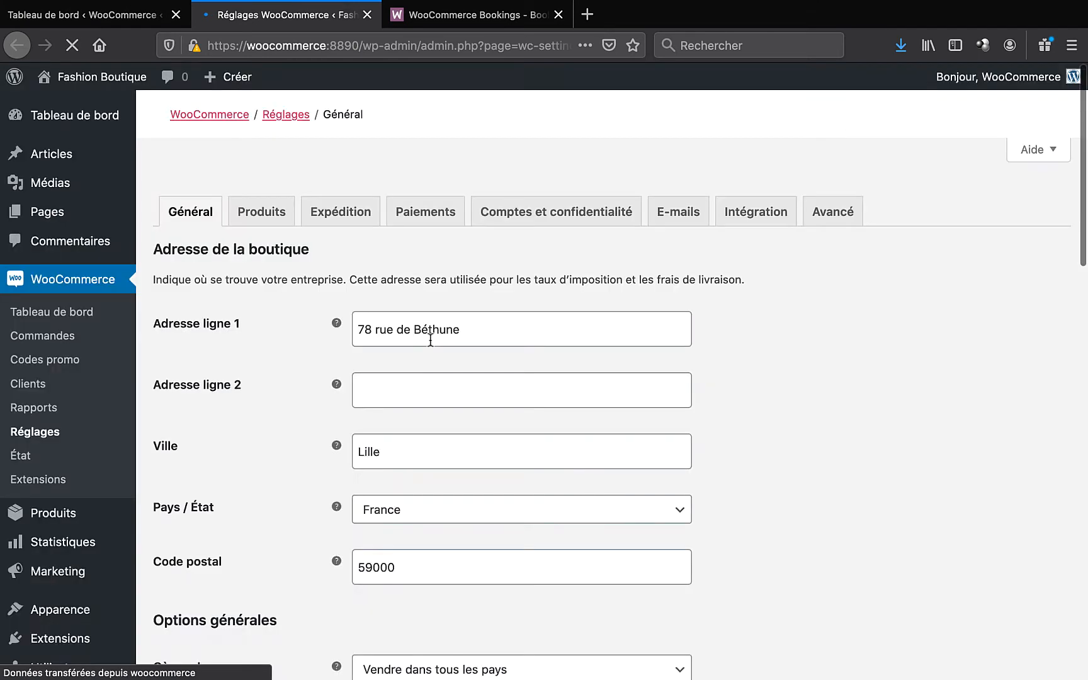
scroll(277, 462, "down", 5)
scroll(279, 467, "down", 8)
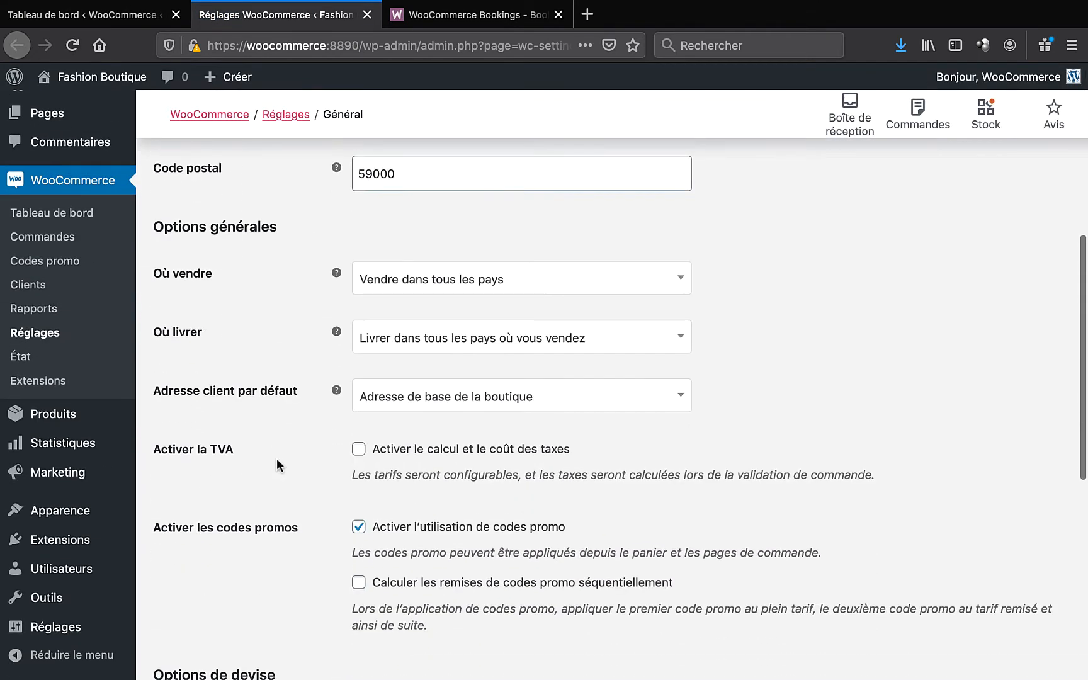
left_click(423, 476)
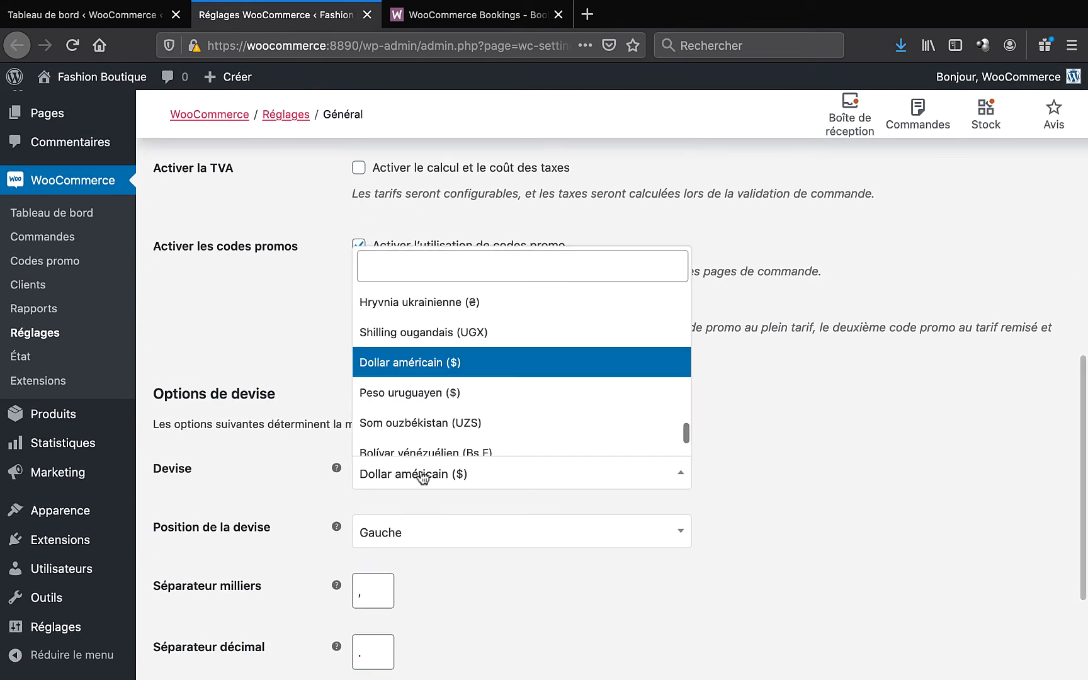
type("eur")
key("Return")
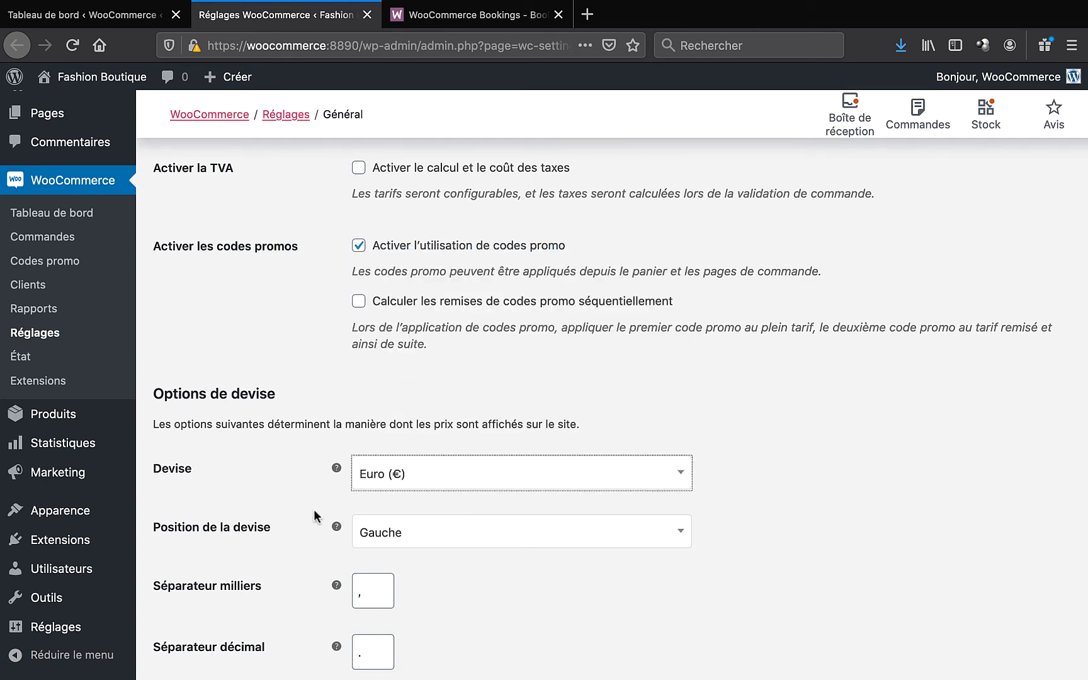
scroll(314, 510, "down", 3)
left_click(226, 597)
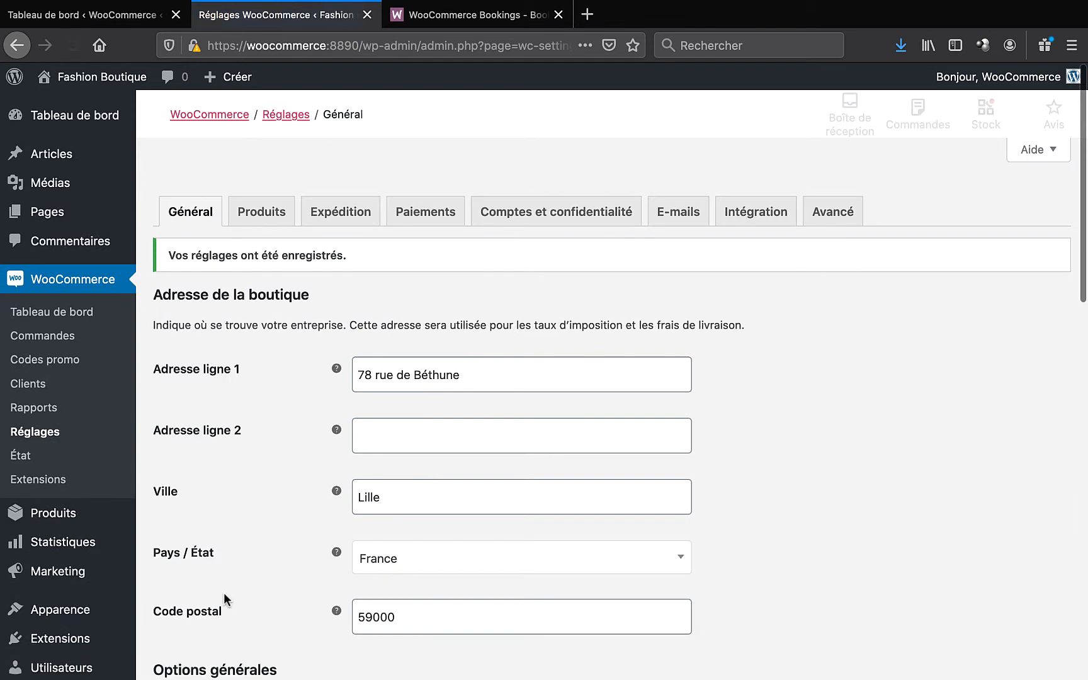
left_click(94, 14)
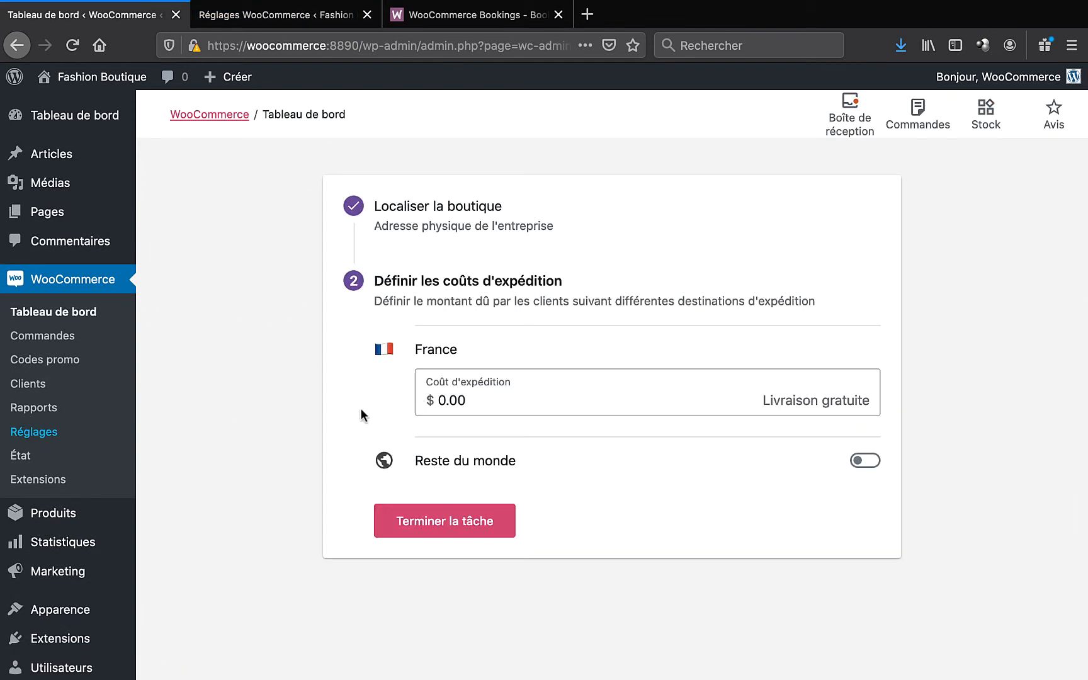
- Set shipping to €8.00 for France and €16.00 for the rest of the world, then finish
key("super+r")
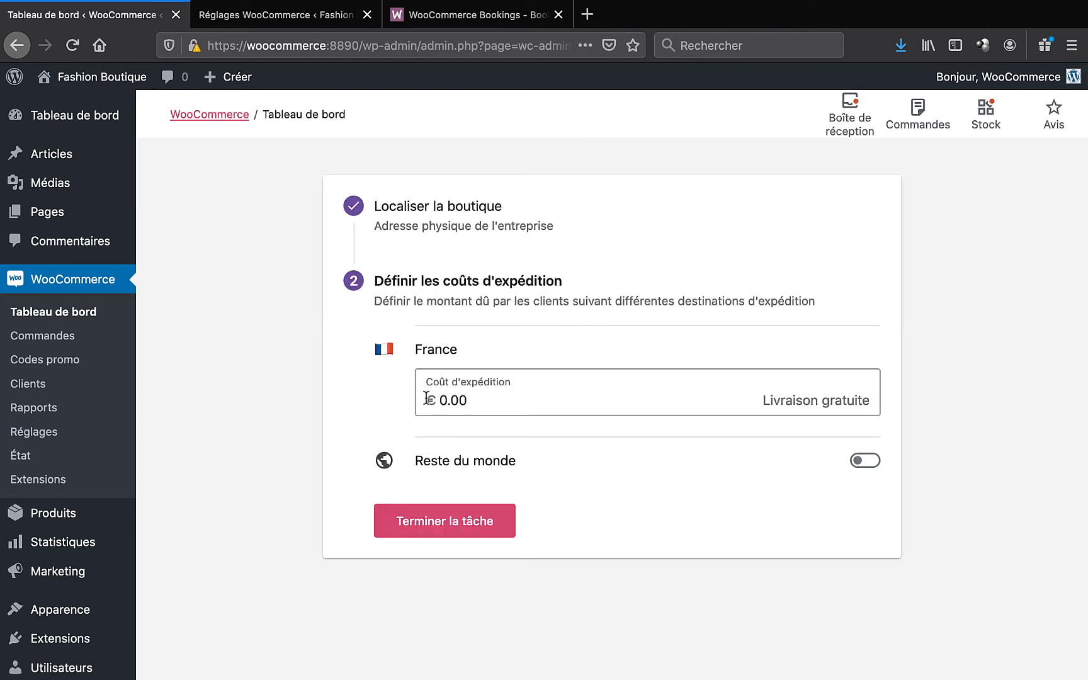
double_click(456, 399)
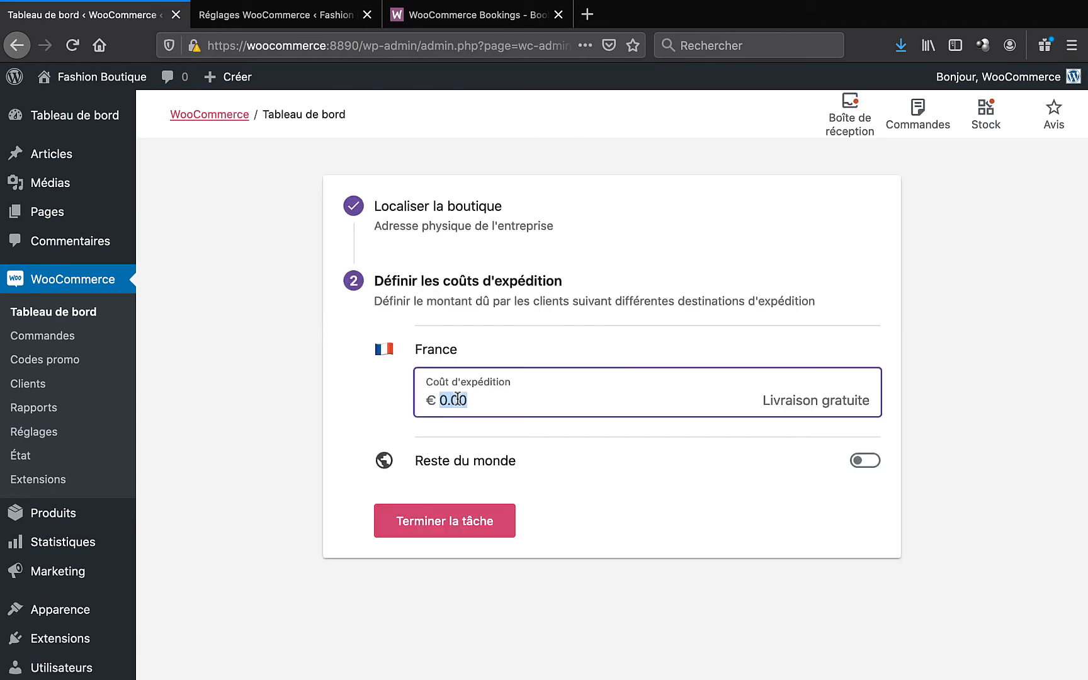
type("8")
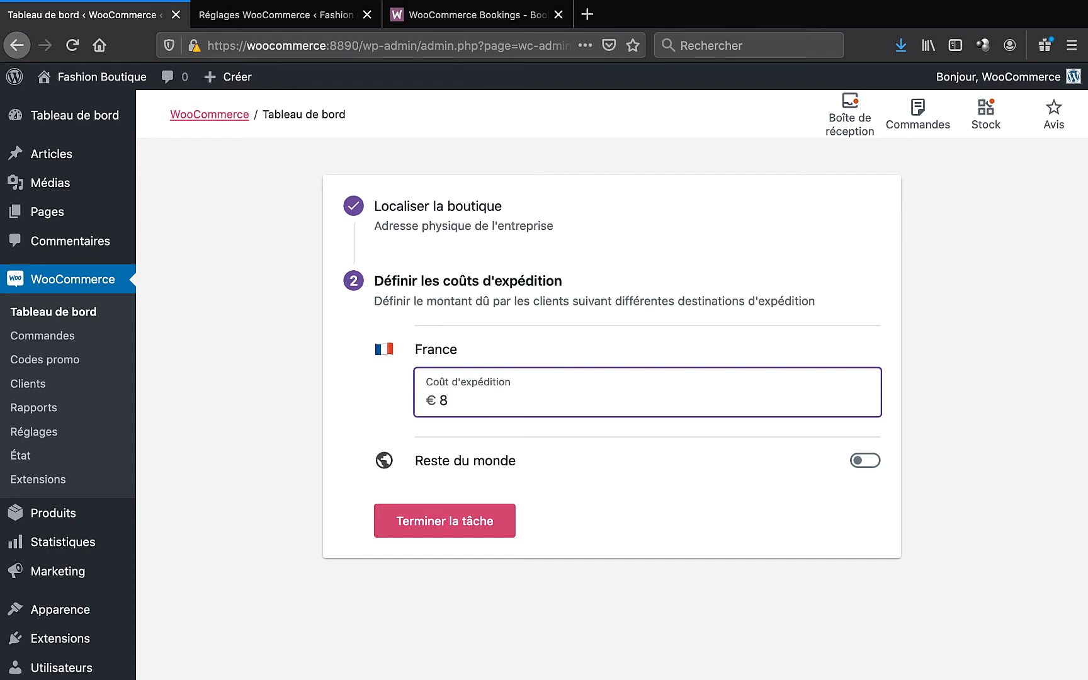
left_click(352, 410)
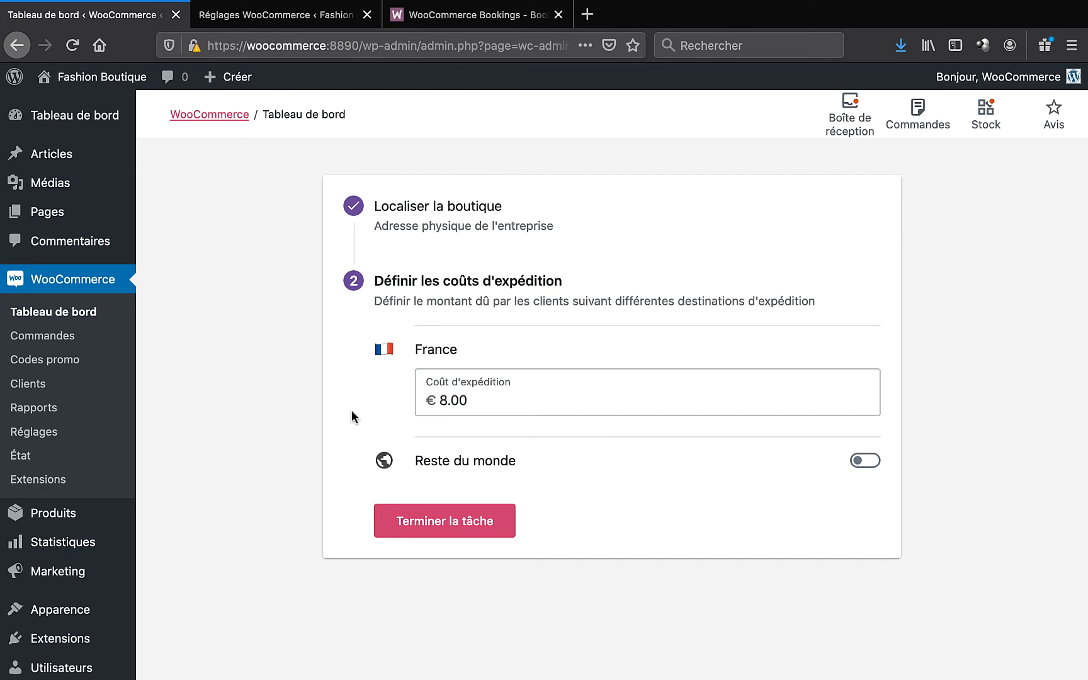
left_click(867, 460)
left_click(457, 511)
triple_click(457, 512)
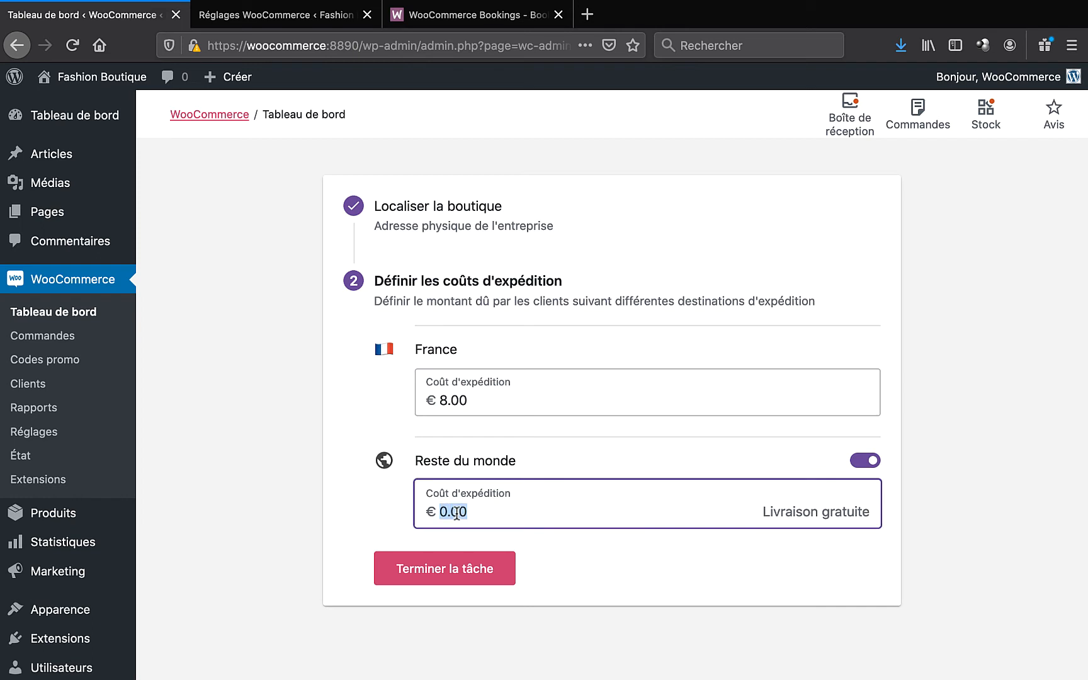
type("16")
left_click(364, 498)
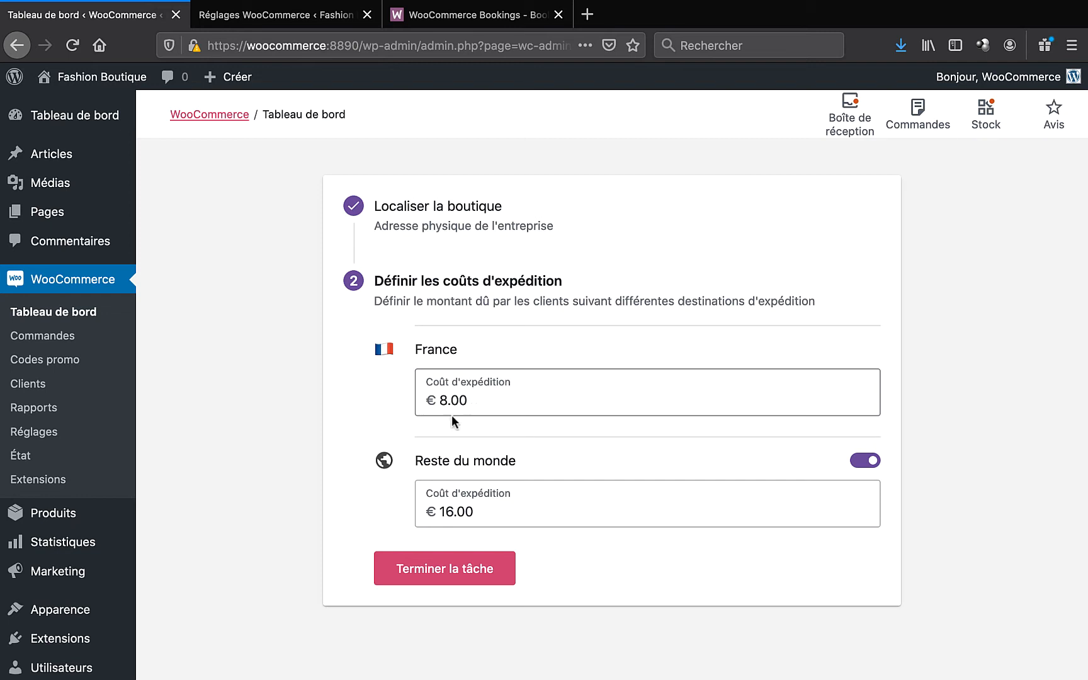
left_click(423, 565)
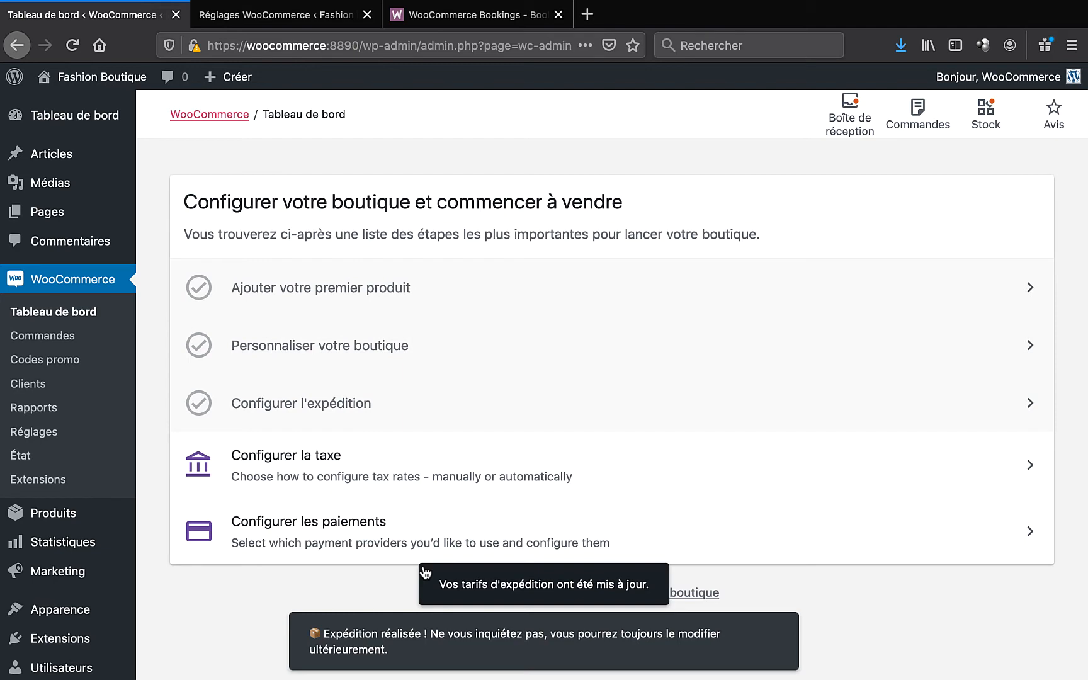
- Start tax setup, confirm the store address, and go to the tax rate settings
left_click(278, 460)
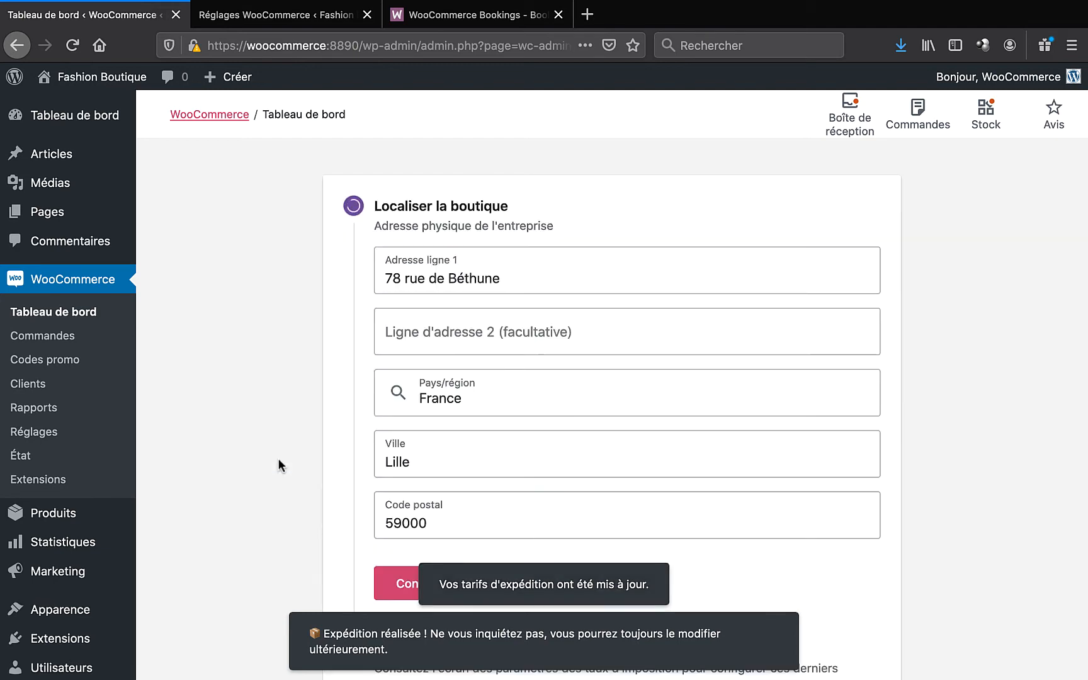
scroll(278, 459, "down", 3)
left_click(437, 495)
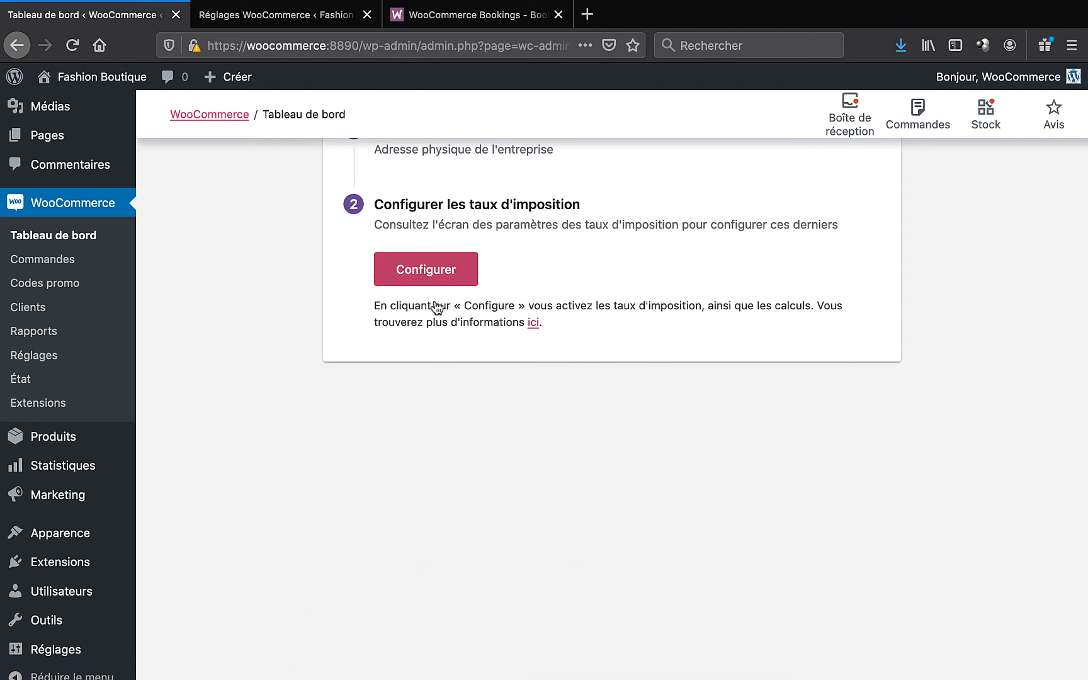
left_click(435, 272)
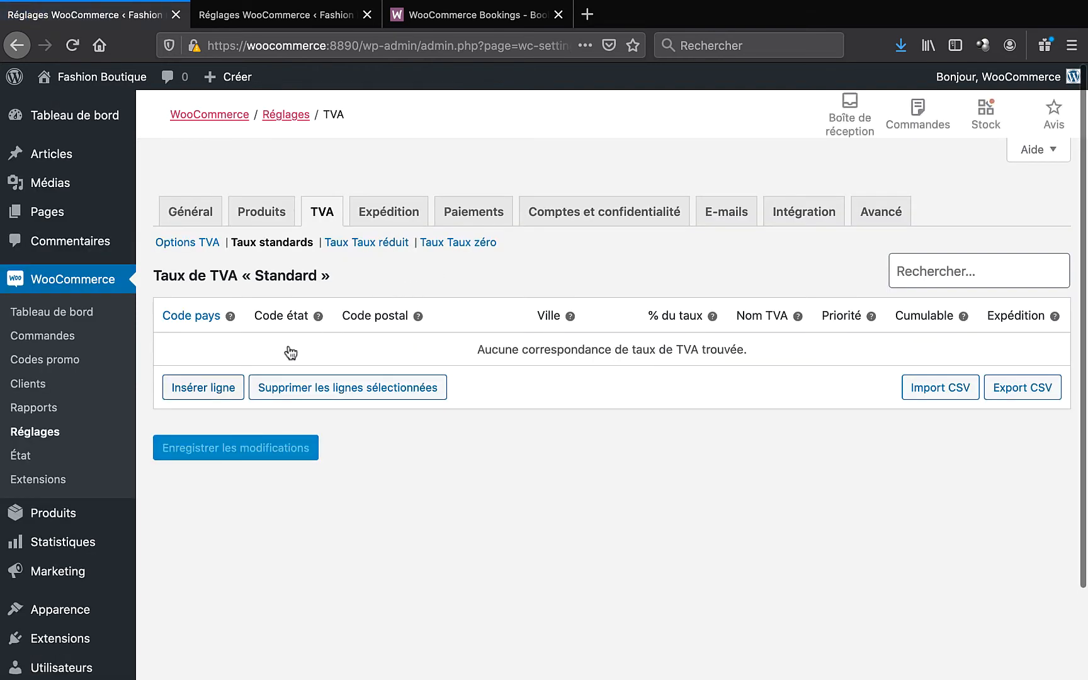
- Add a 20% standard rate for FR/FR, postcode 59000, Lille, save it, and return to the checklist
left_click(207, 388)
left_click(220, 351)
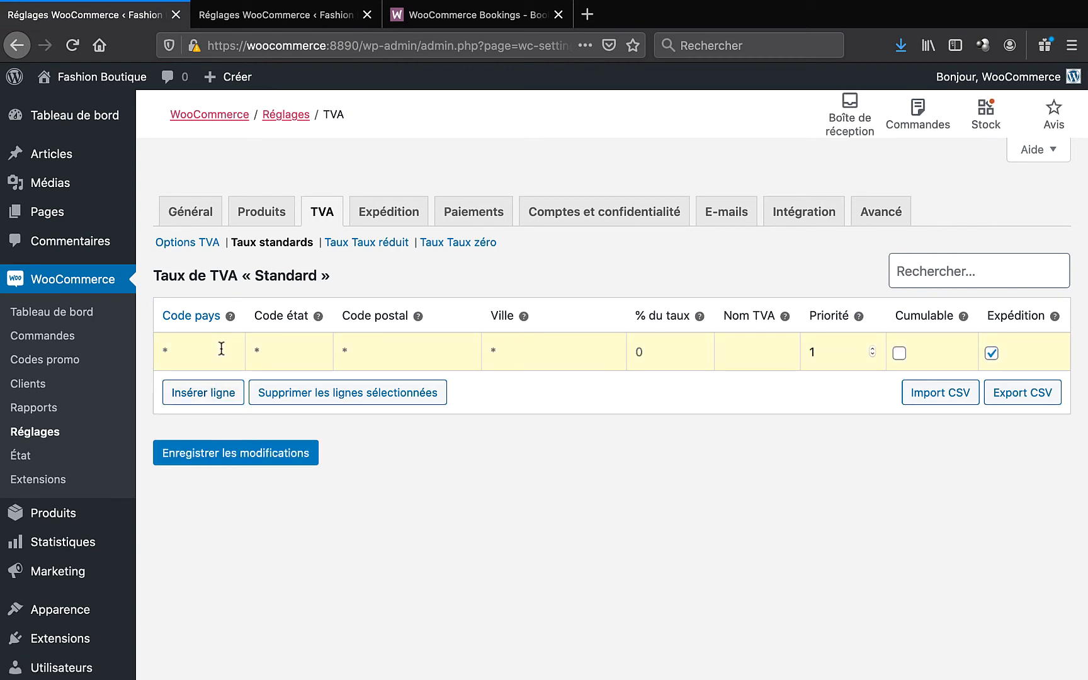
type("FR")
key("Tab")
type("FR")
left_click(372, 350)
type("59000")
left_click(492, 345)
type("Lille")
left_click(673, 356)
type("20")
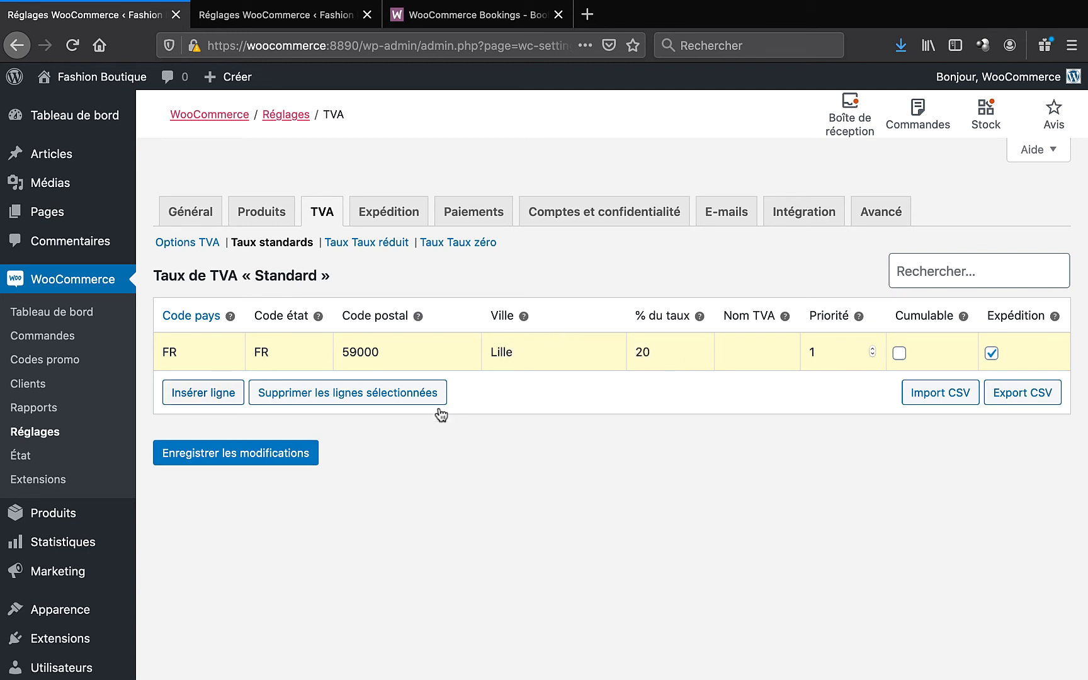
left_click(232, 454)
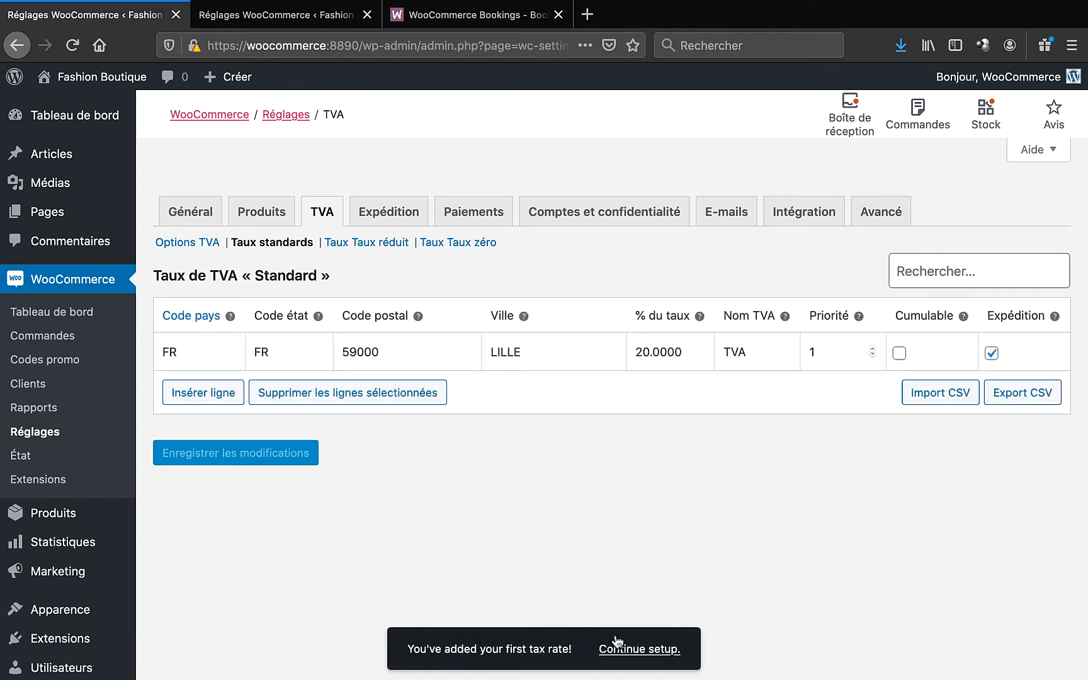
left_click(617, 641)
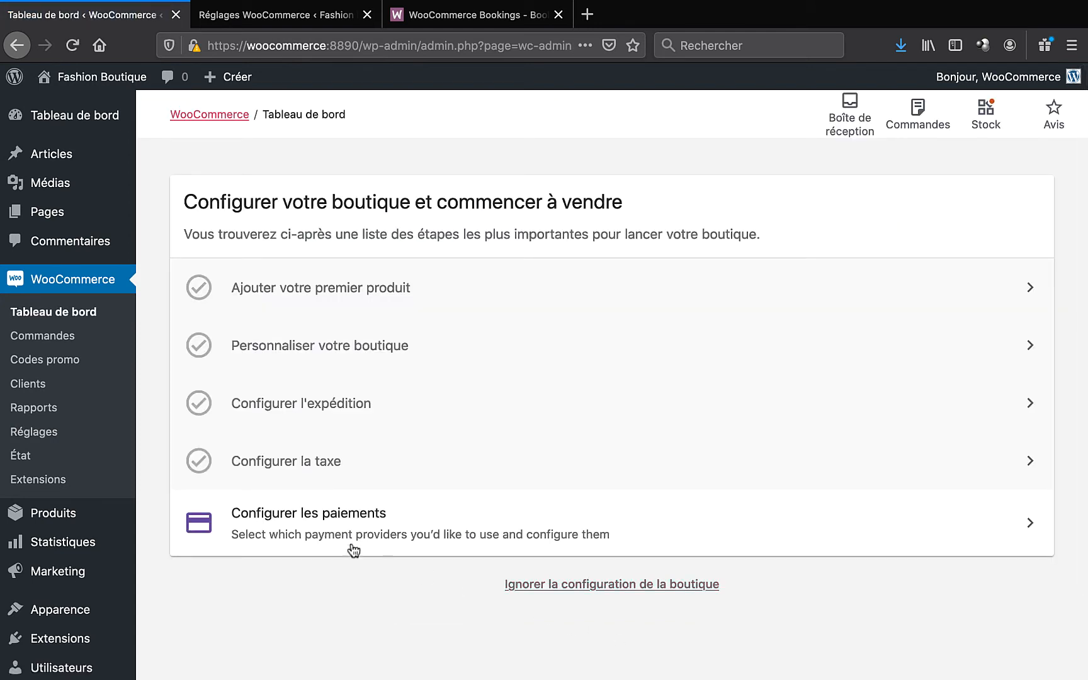
- Start payment setup and open the Virement bancaire configuration form
left_click(350, 547)
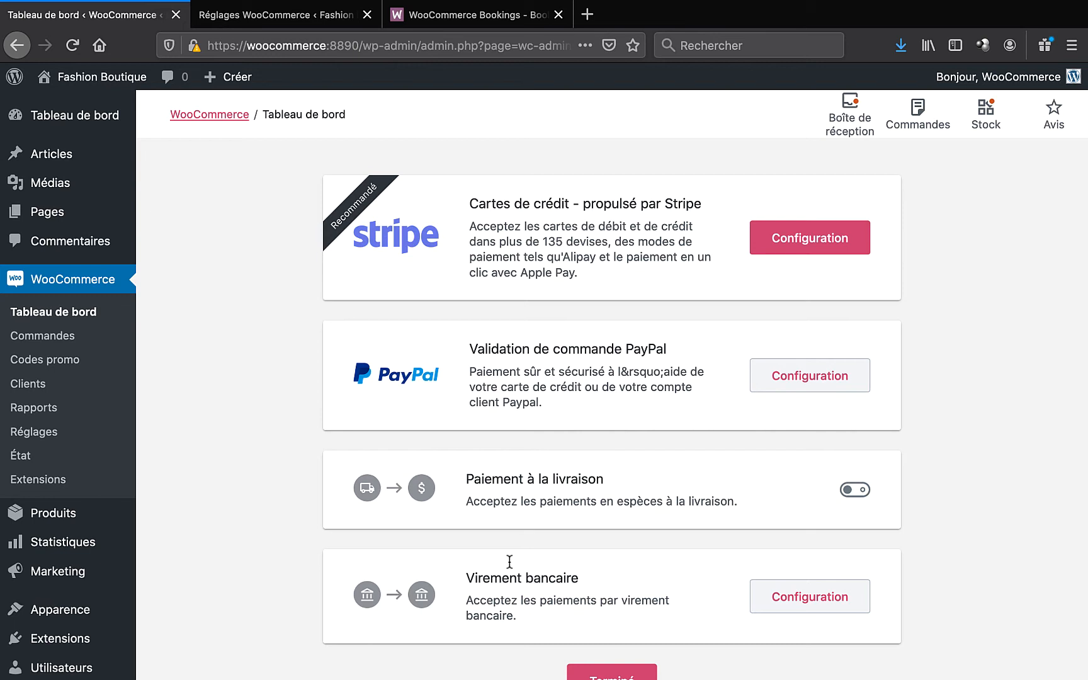
scroll(509, 561, "down", 2)
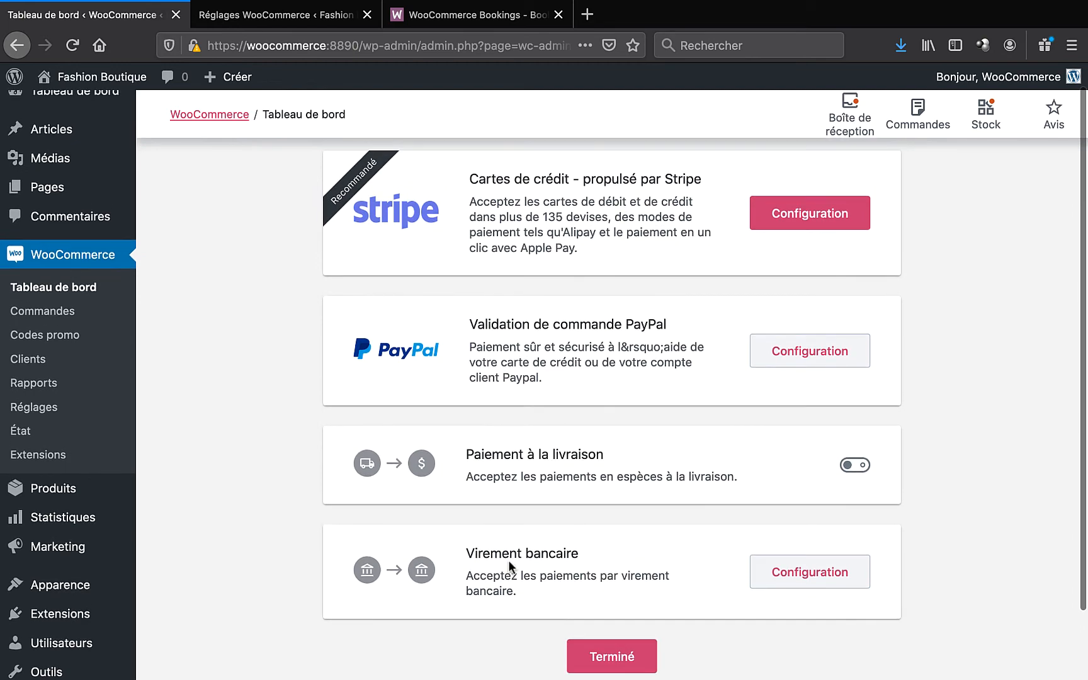
left_click(813, 575)
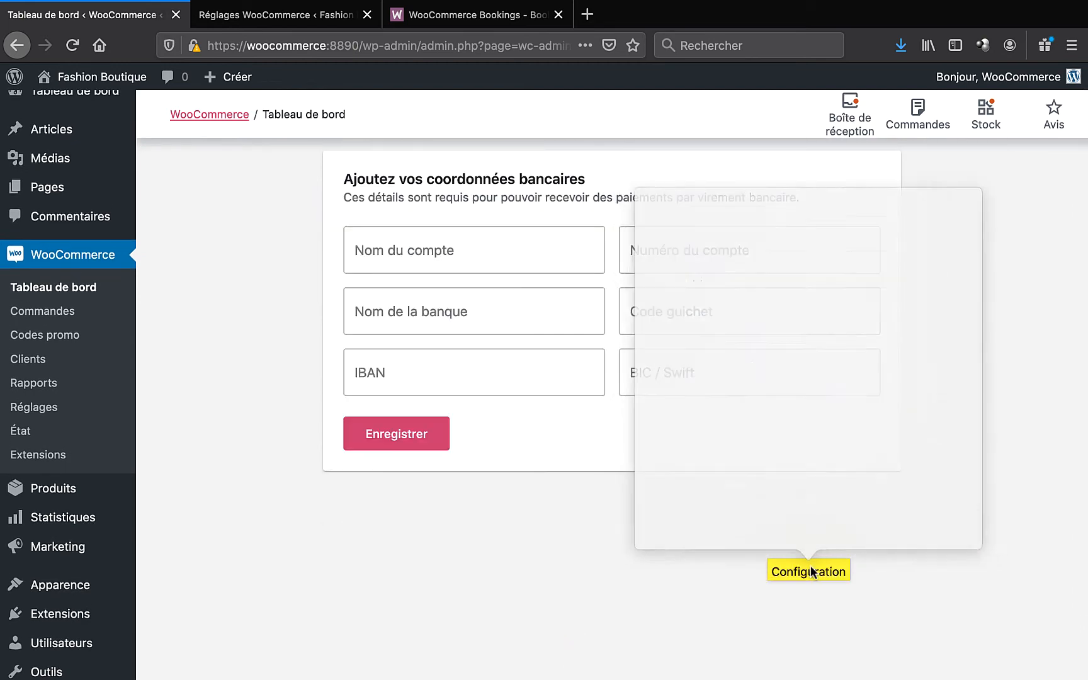
- Enter account name 'Fashion Boutique', the account number, and bank name 'Ma Banque'
left_click(469, 256)
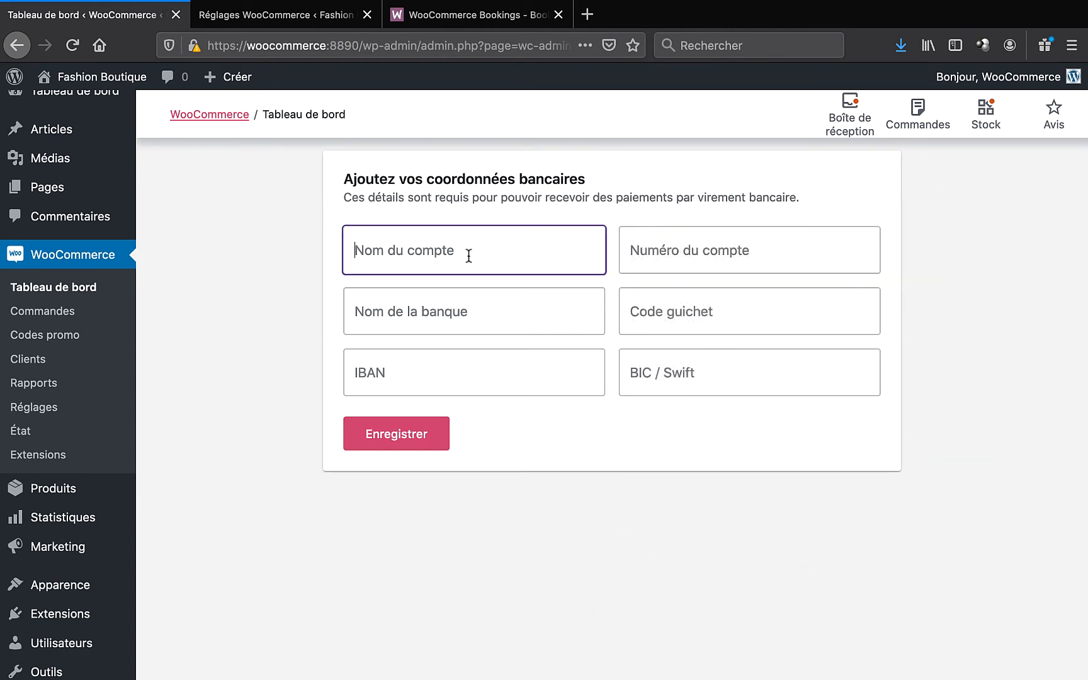
type("Fashion Boutique")
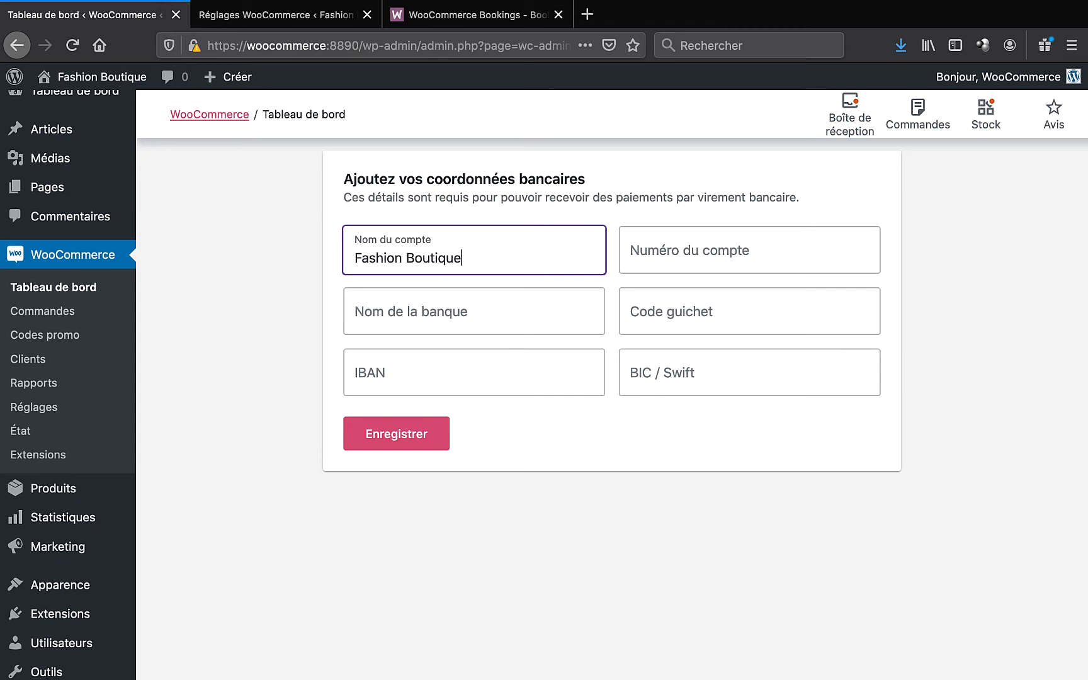
left_click(631, 250)
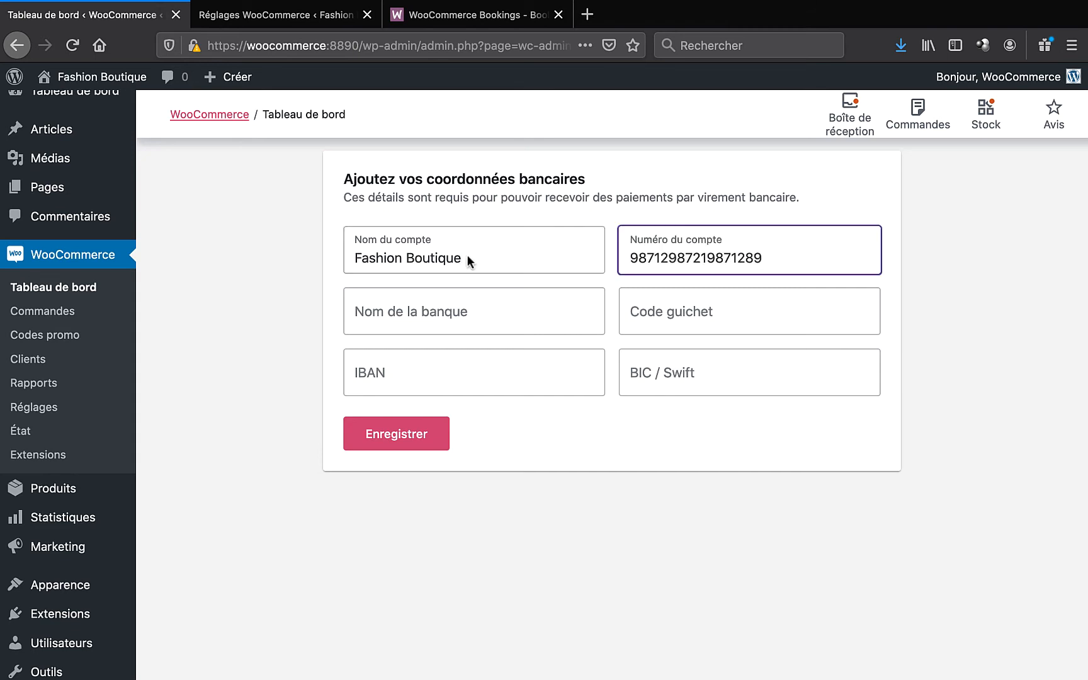
left_click(392, 313)
type("Ma Banque")
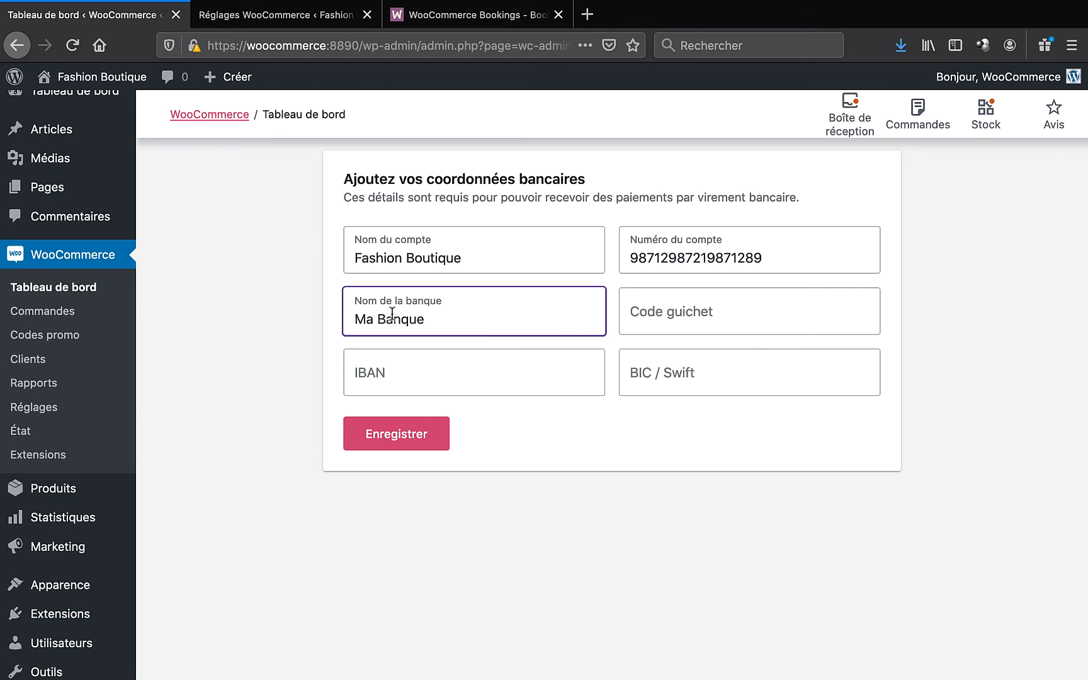
- Add the branch code and IBAN, rename the bank to 'Ma Banque Pro', save, and finish payments
key("Tab")
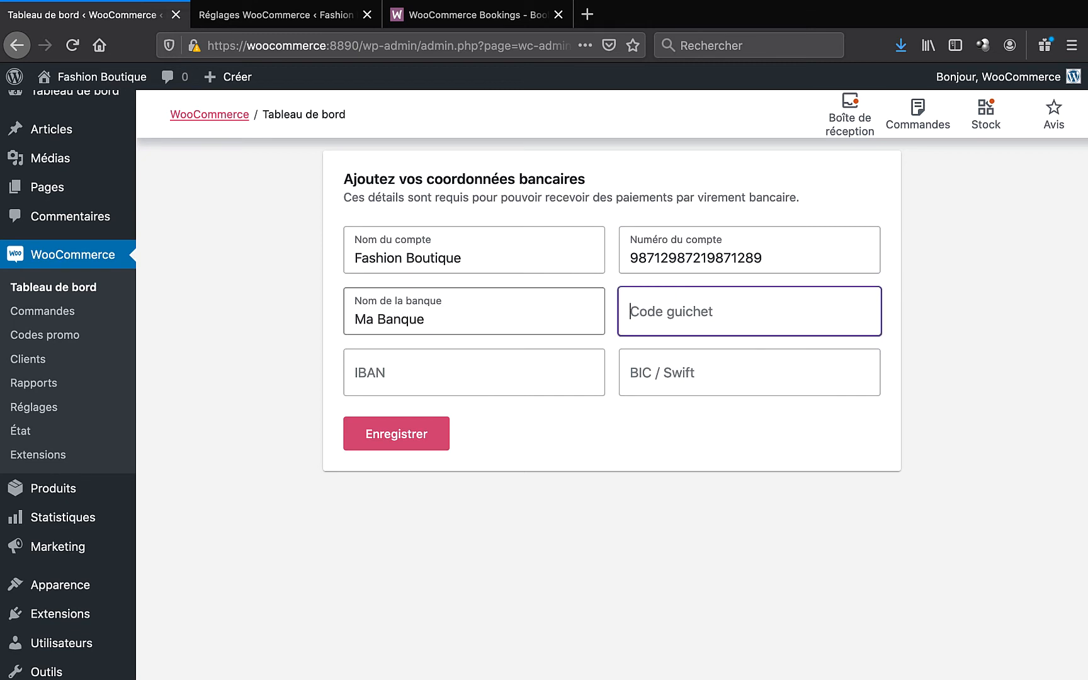
key("Tab")
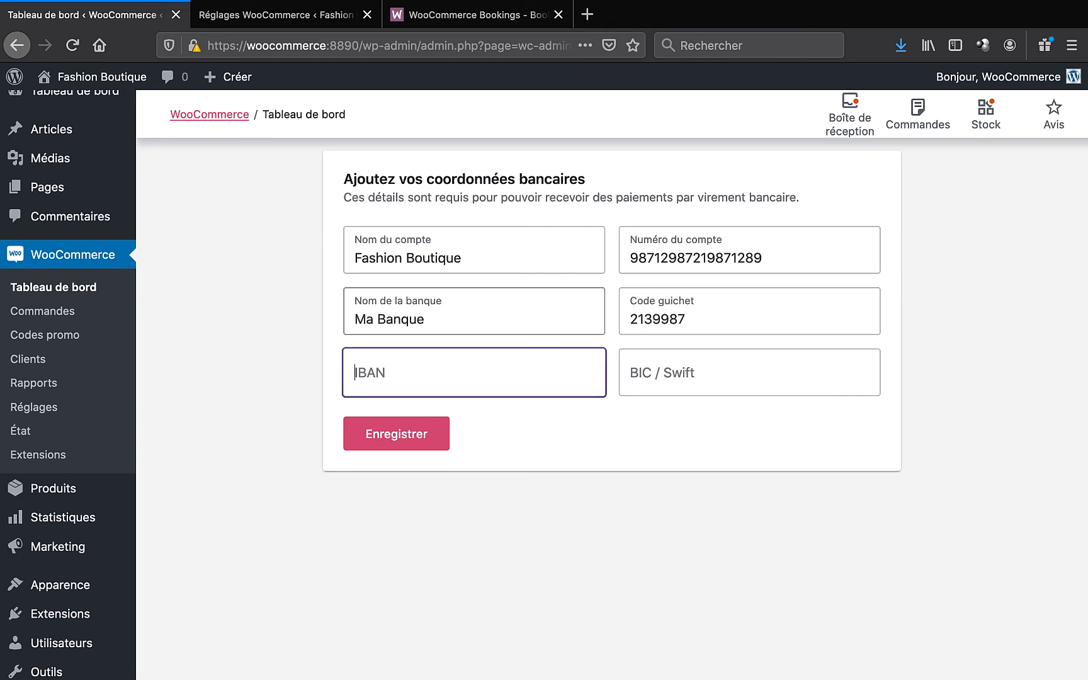
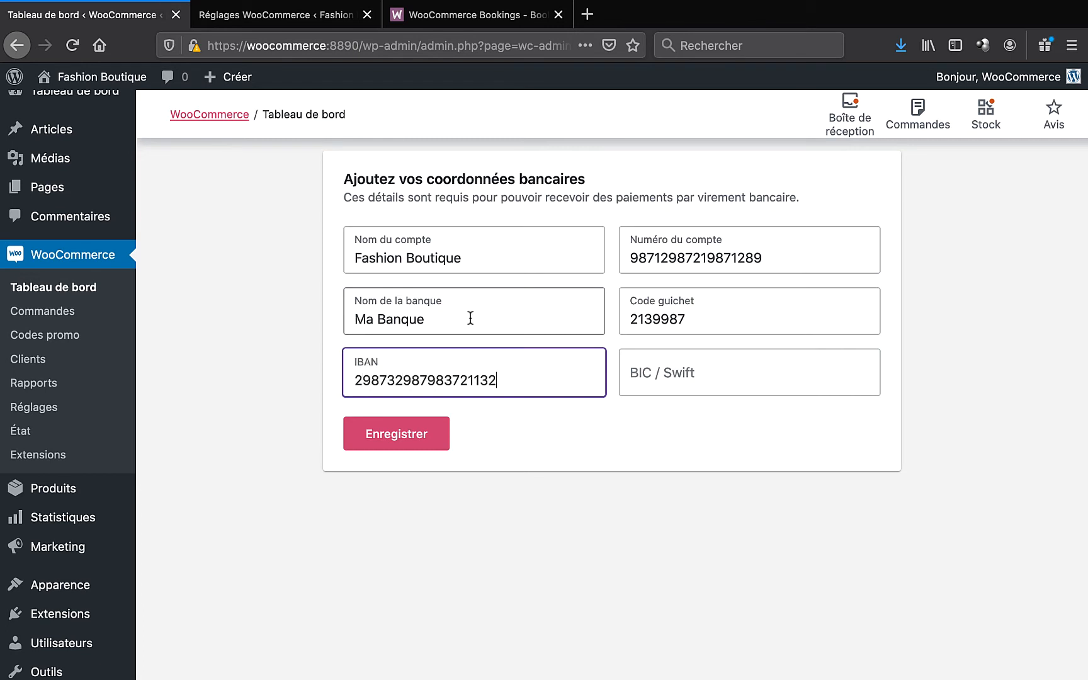
left_click(462, 318)
type("Pro")
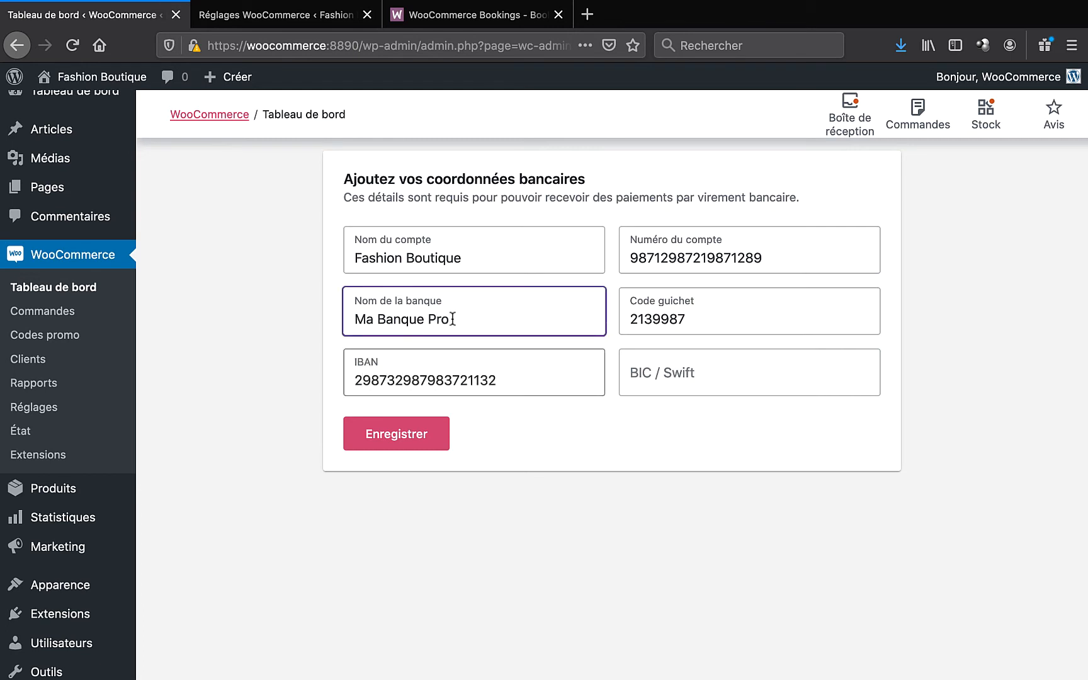
left_click(392, 444)
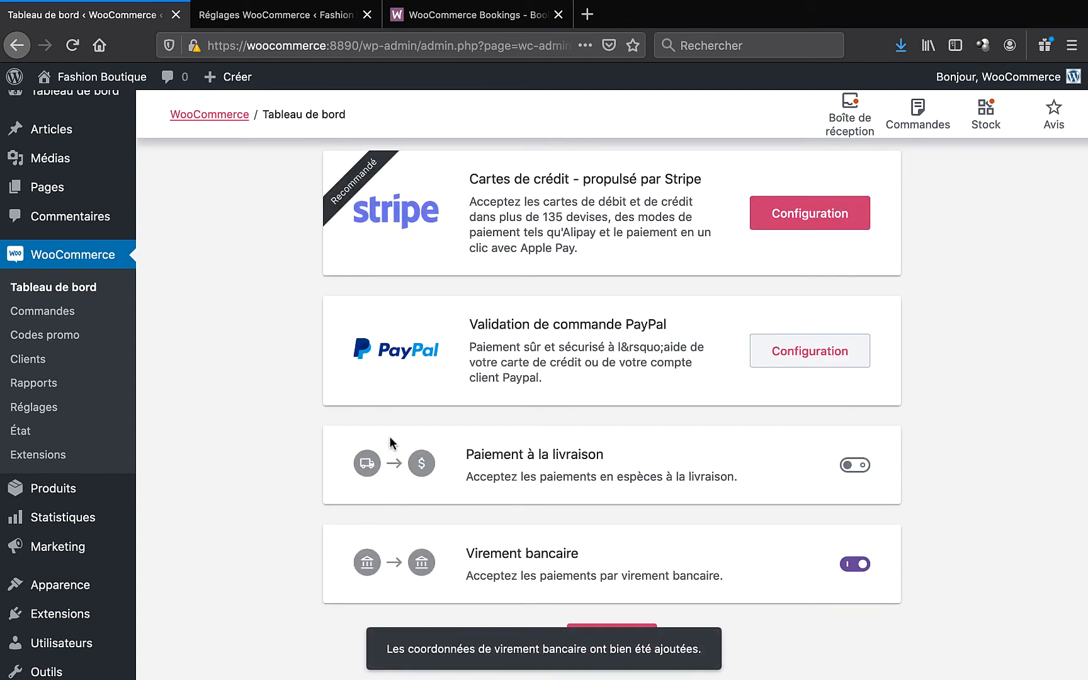
scroll(389, 437, "down", 2)
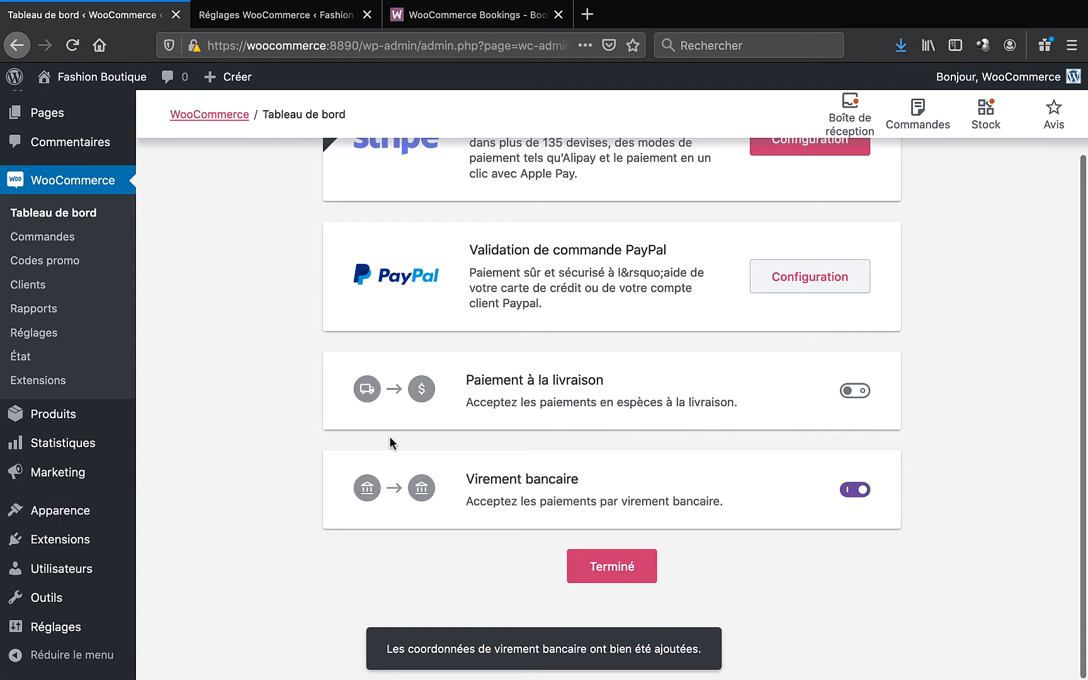
left_click(618, 575)
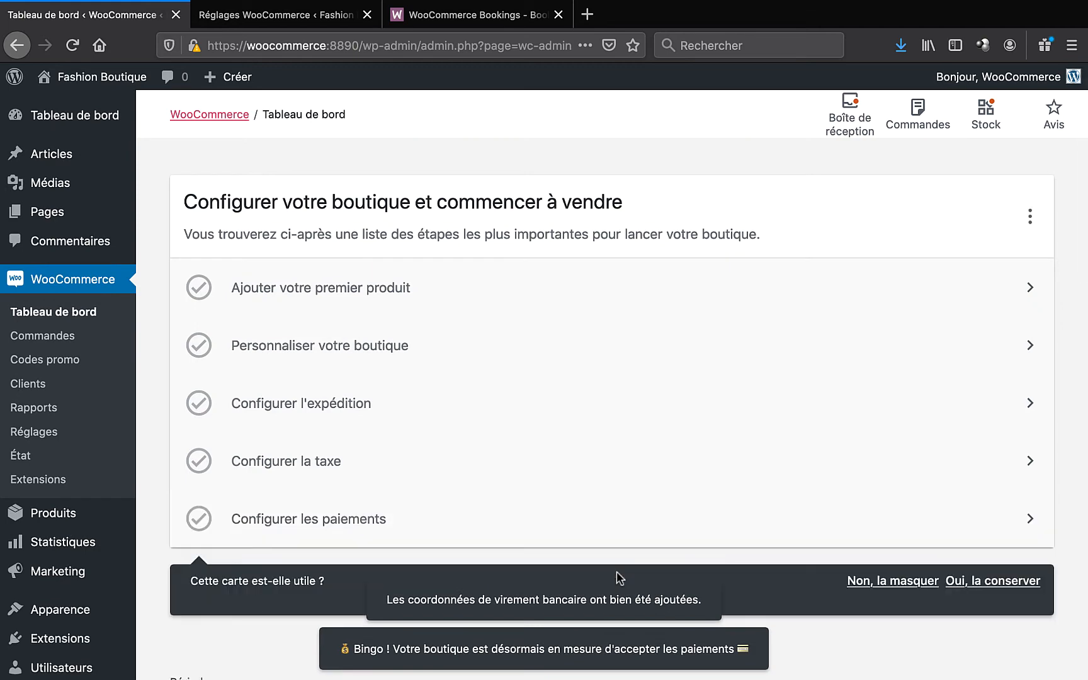
- Scroll through the dashboard to check all five setup tasks are ticked, then back to the top
scroll(618, 578, "down", 5)
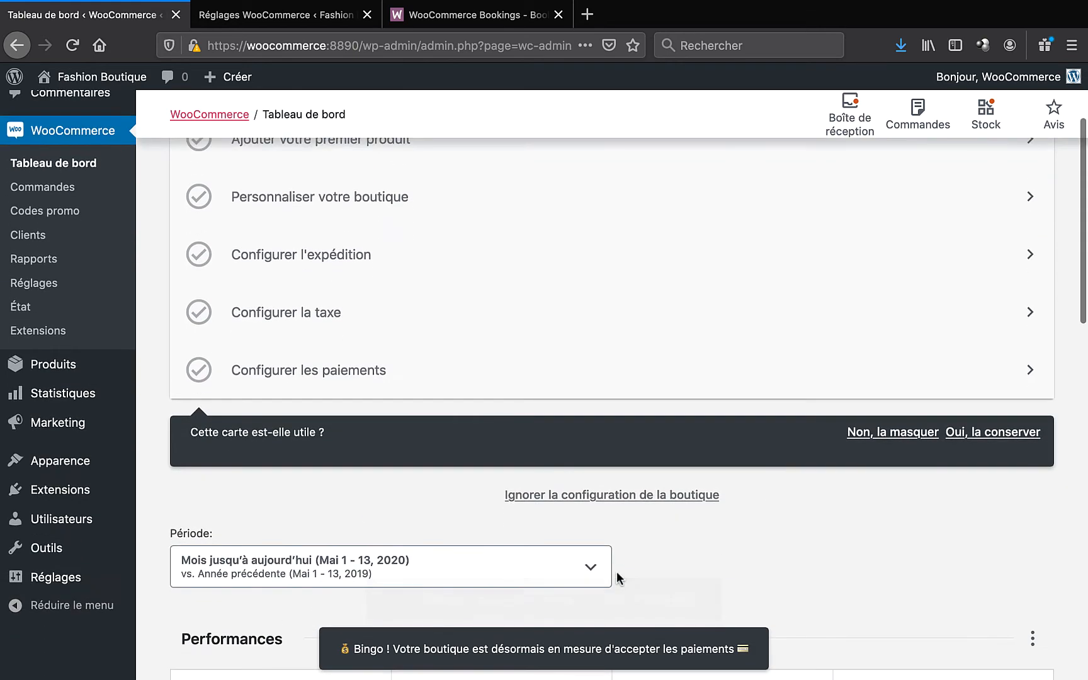
scroll(619, 578, "down", 6)
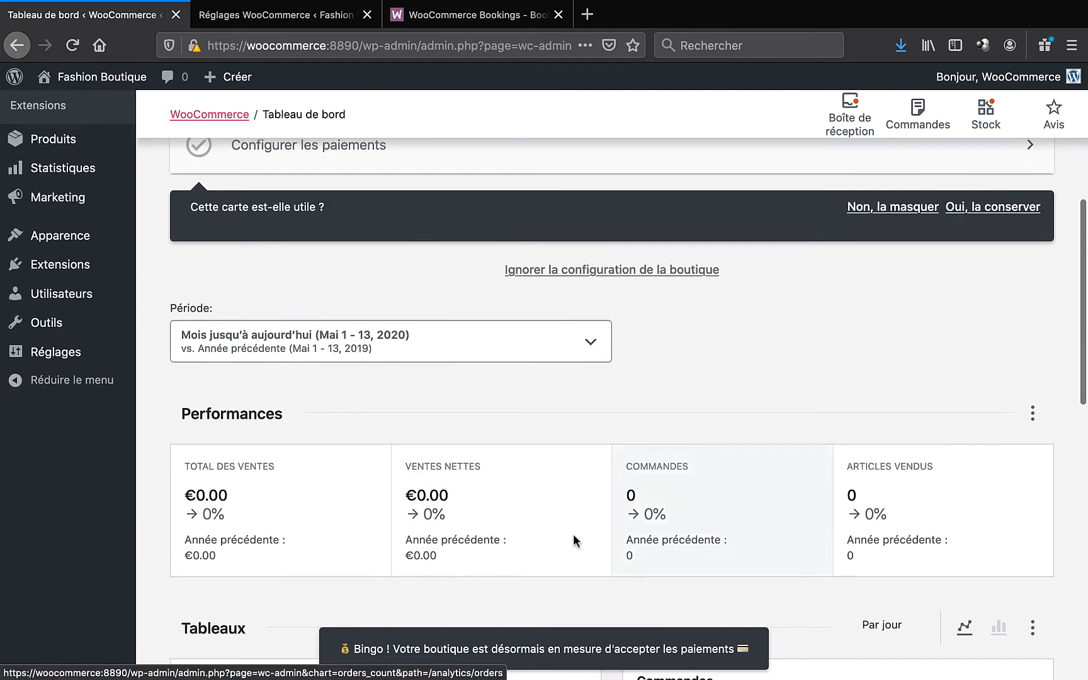
scroll(576, 491, "down", 8)
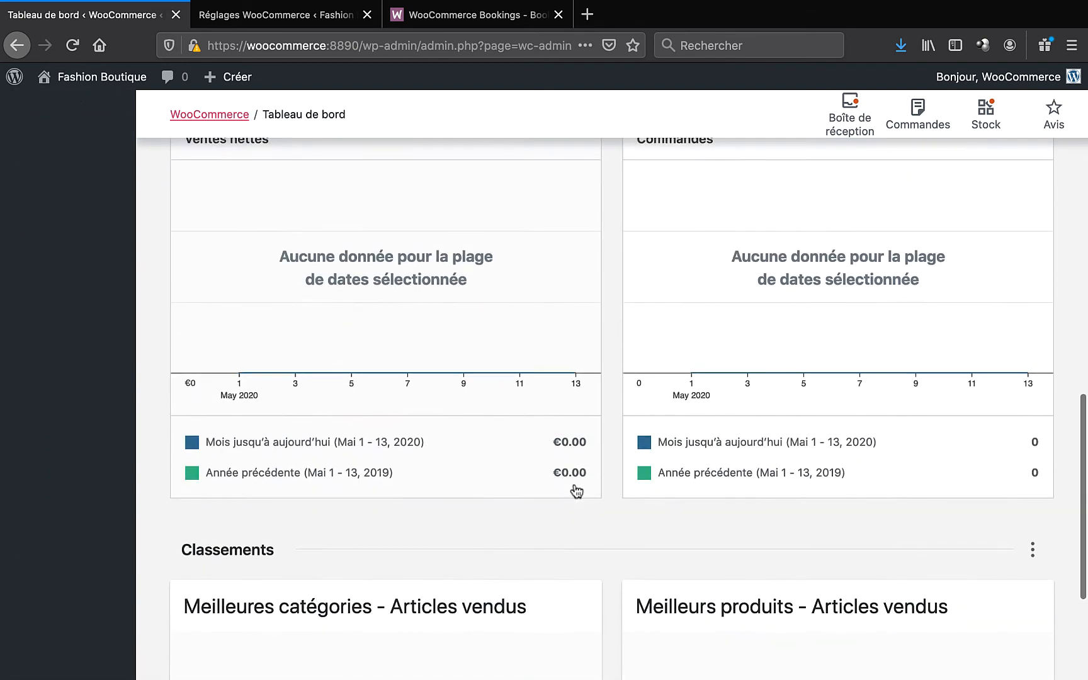
scroll(575, 485, "up", 18)
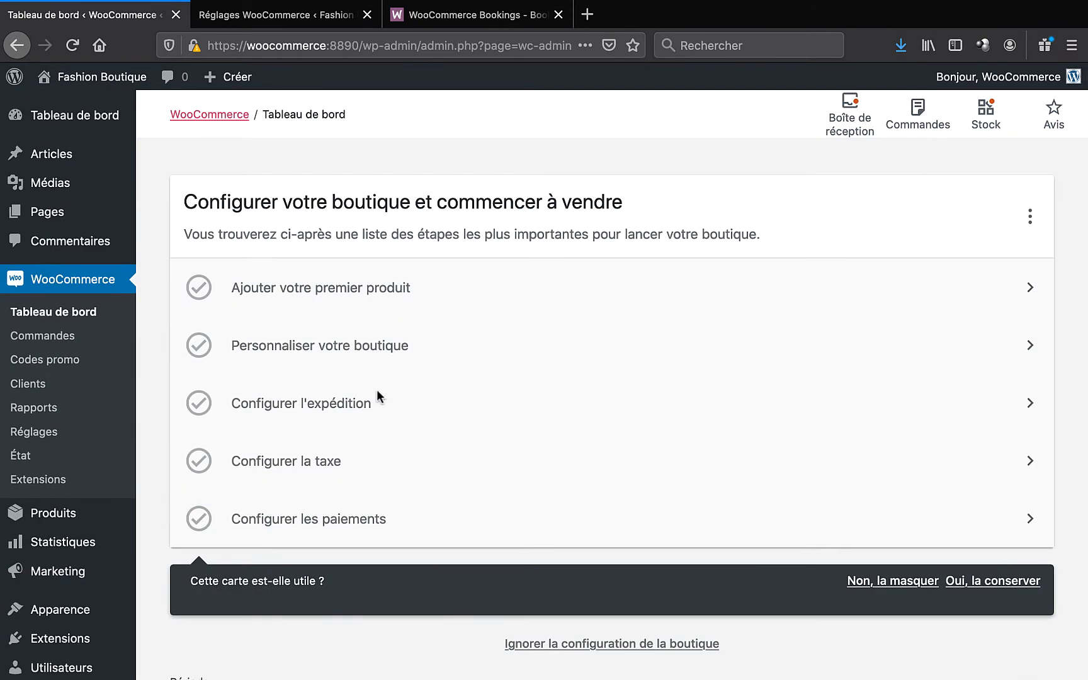
- Open the T-Shirt from Tous les produits for editing and open its storefront page in a new tab
mouse_move(106, 525)
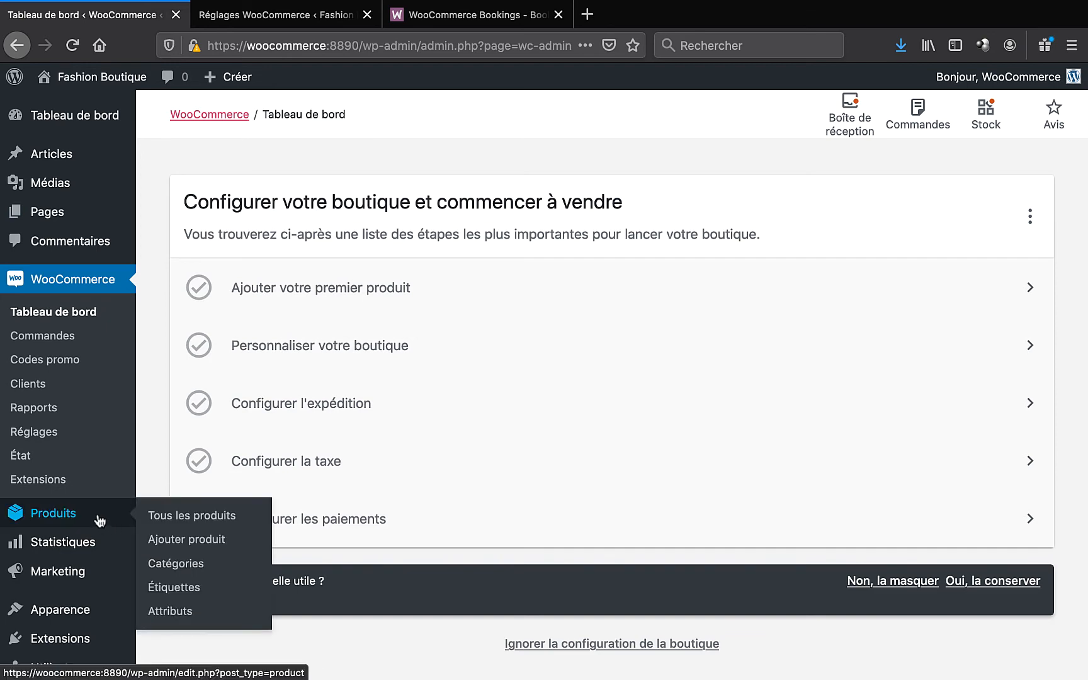
left_click(164, 521)
left_click(162, 518)
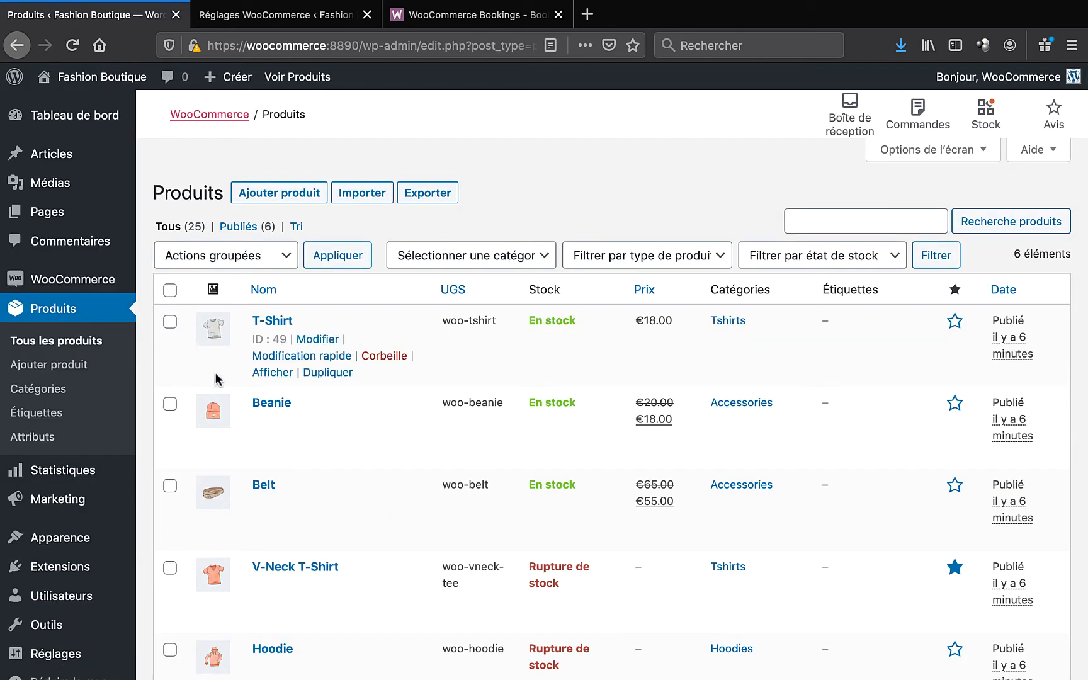
left_click(275, 322)
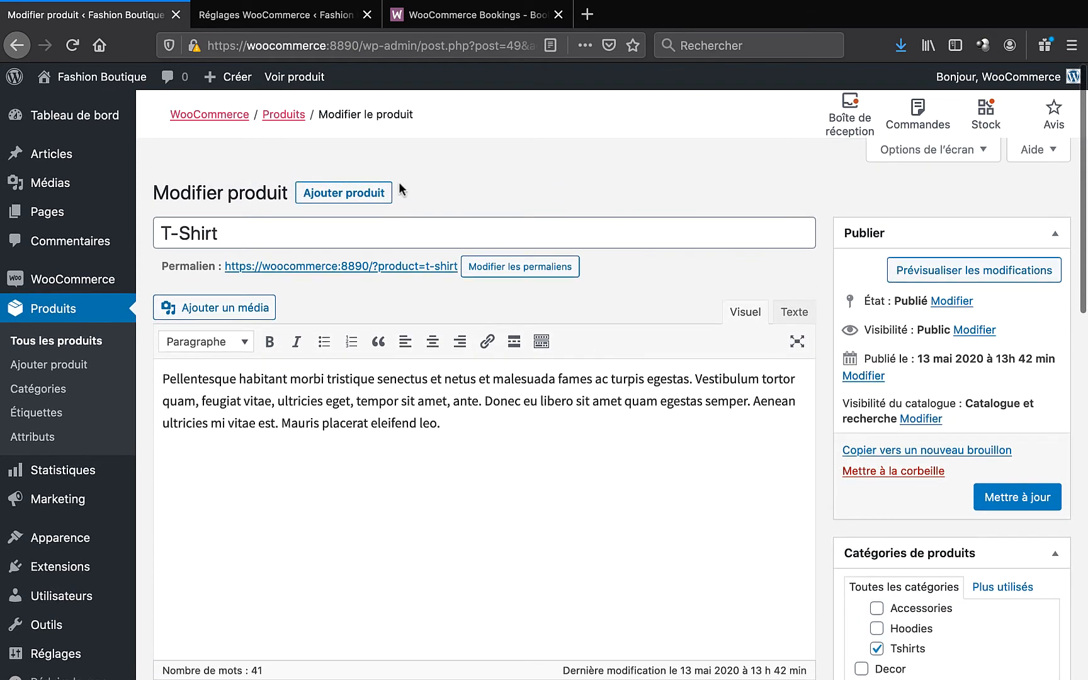
right_click(295, 81)
left_click(323, 81)
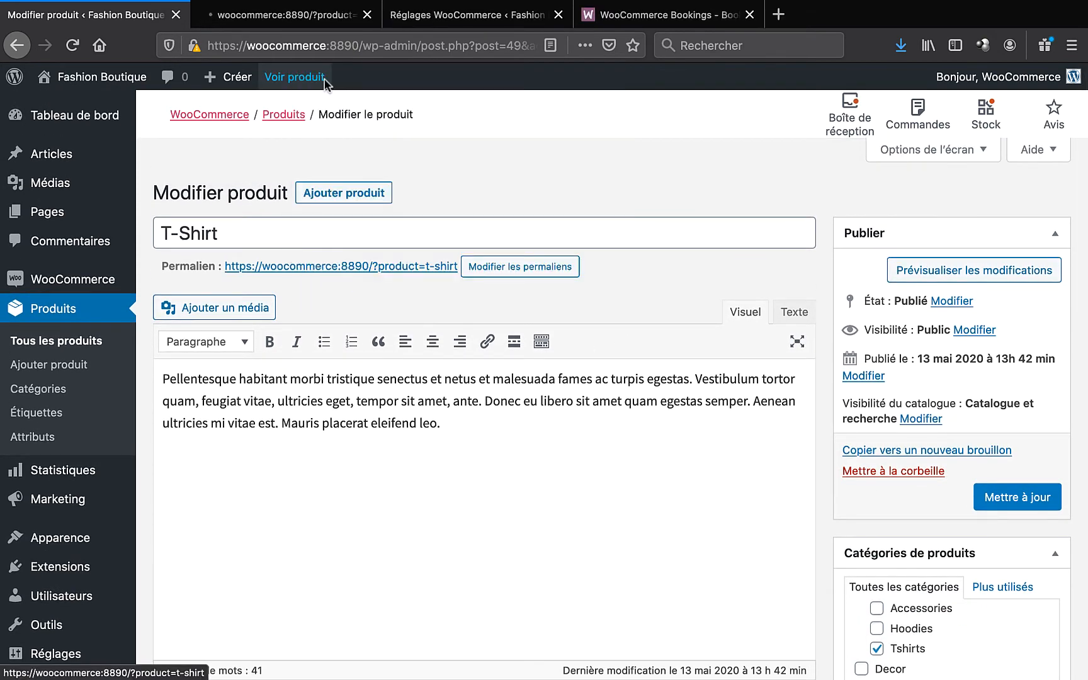
- On the storefront tab, view the T-Shirt's Informations complémentaires (Color: Gray) and Avis (0) sections
left_click(267, 16)
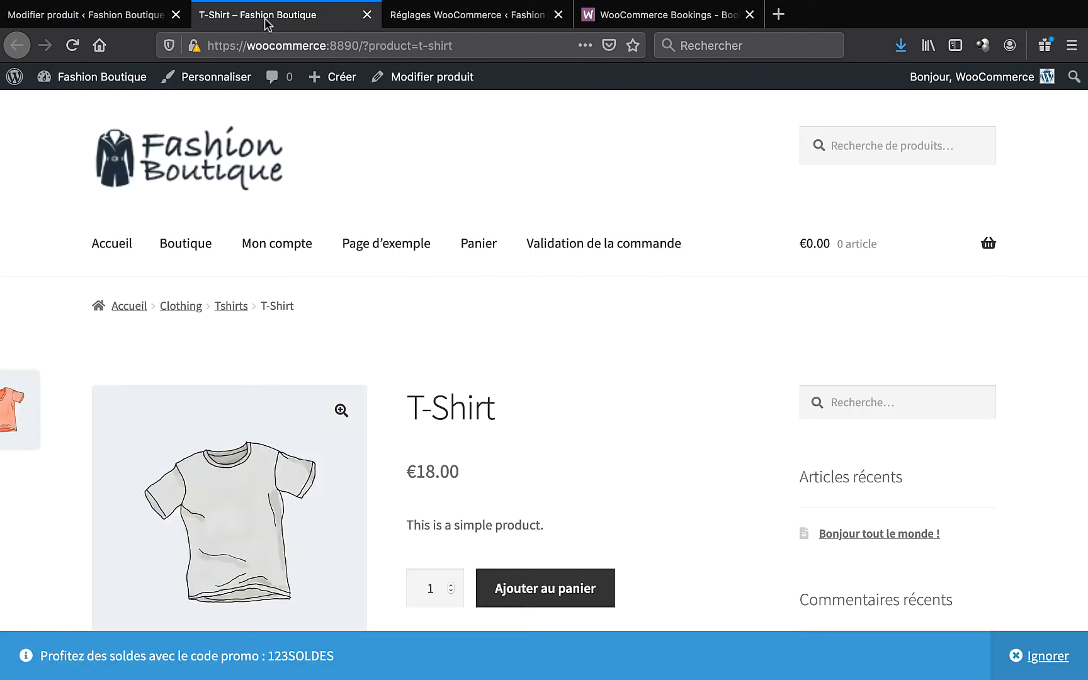
scroll(494, 385, "down", 2)
scroll(498, 390, "down", 1)
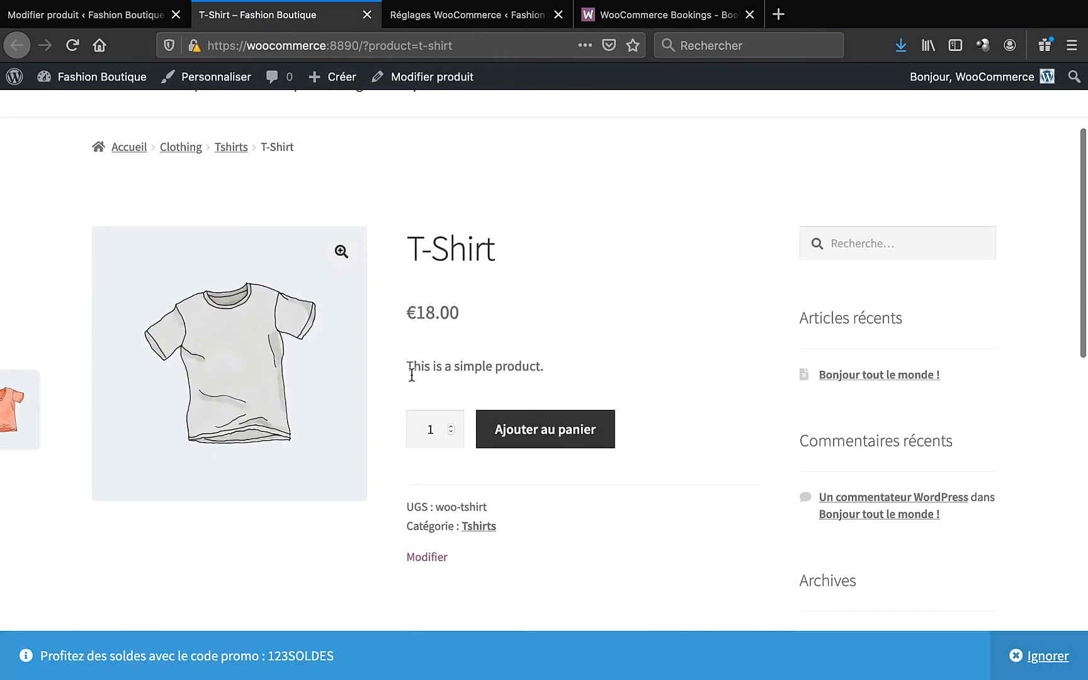
scroll(496, 365, "down", 5)
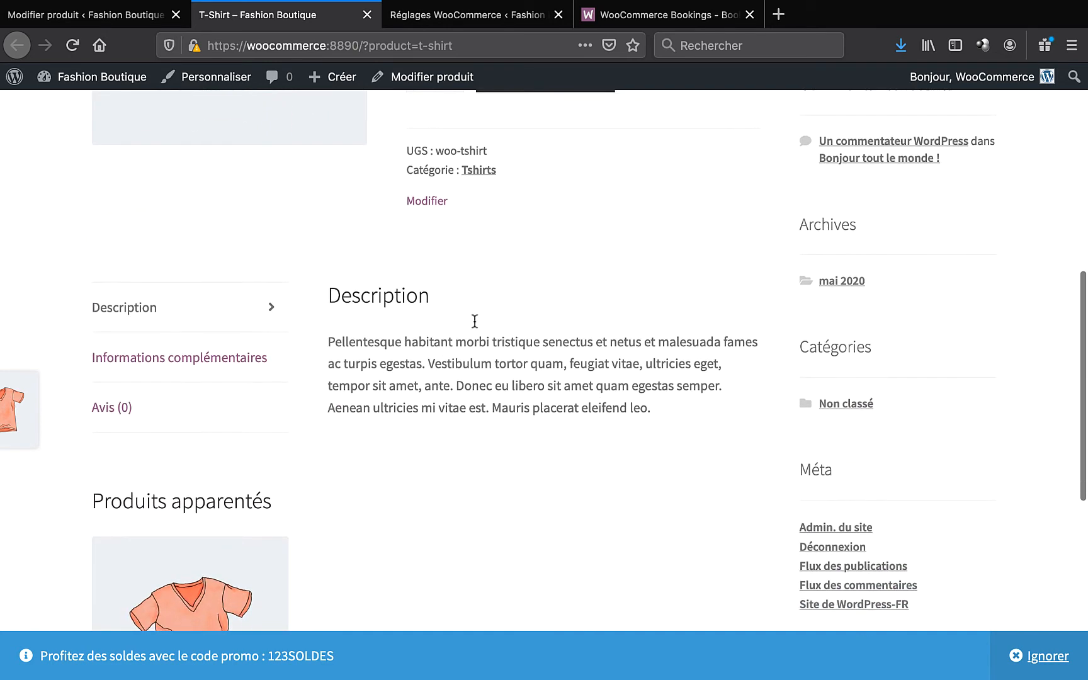
left_click(198, 362)
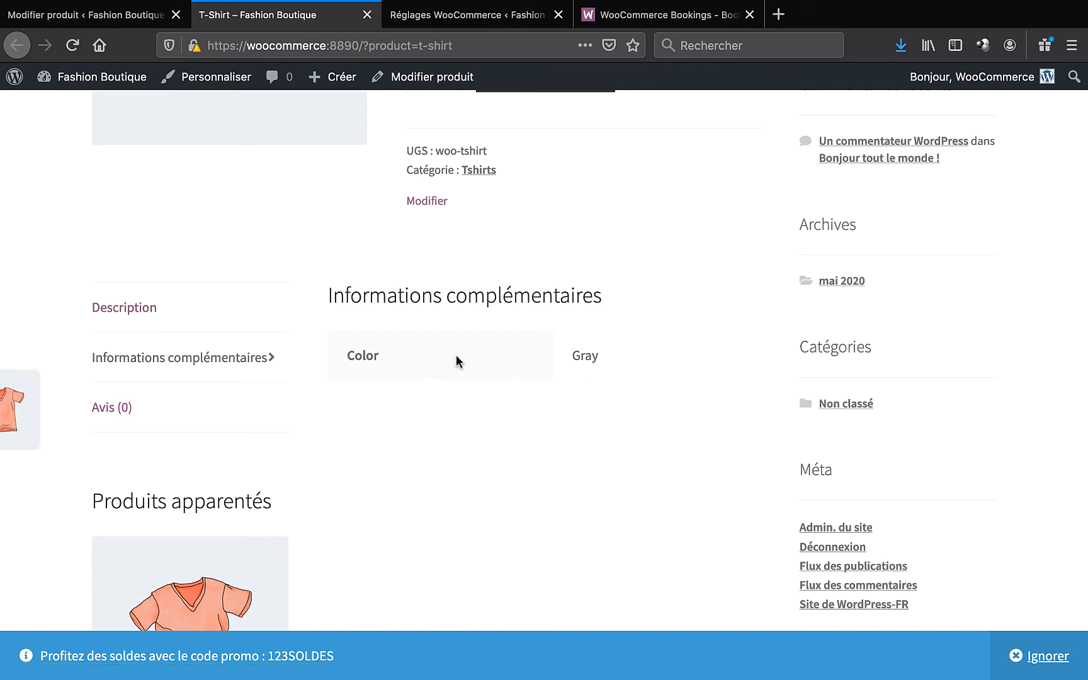
scroll(261, 398, "down", 1)
left_click(170, 334)
scroll(467, 394, "down", 7)
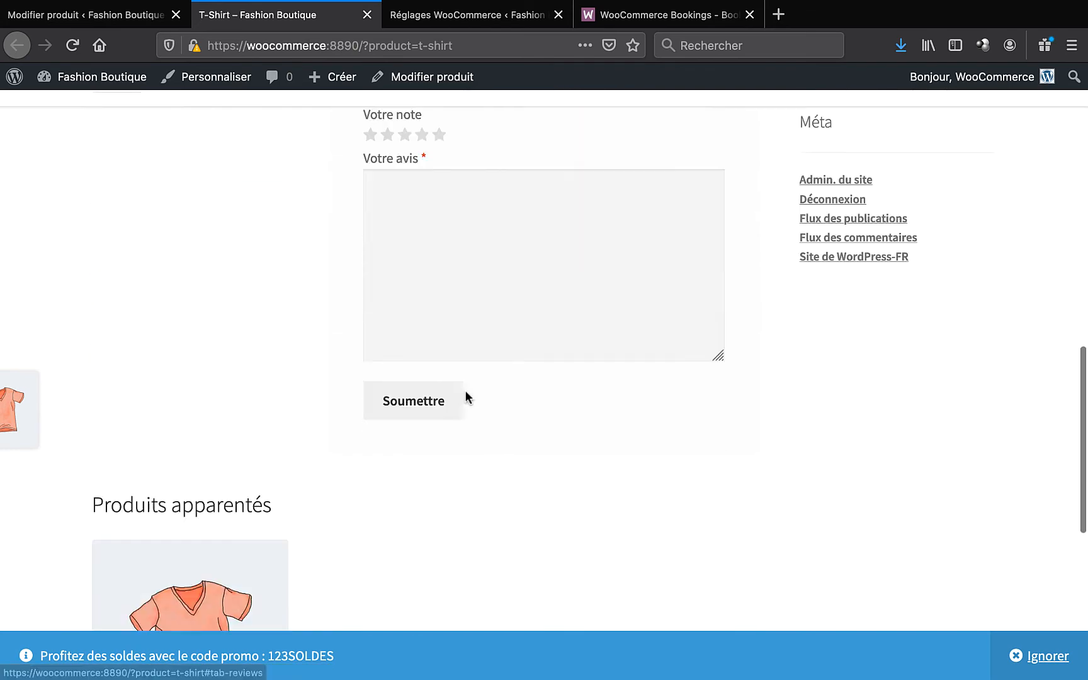
scroll(466, 390, "up", 15)
- Switch back to the T-Shirt's Modifier produit browser tab
left_click(112, 10)
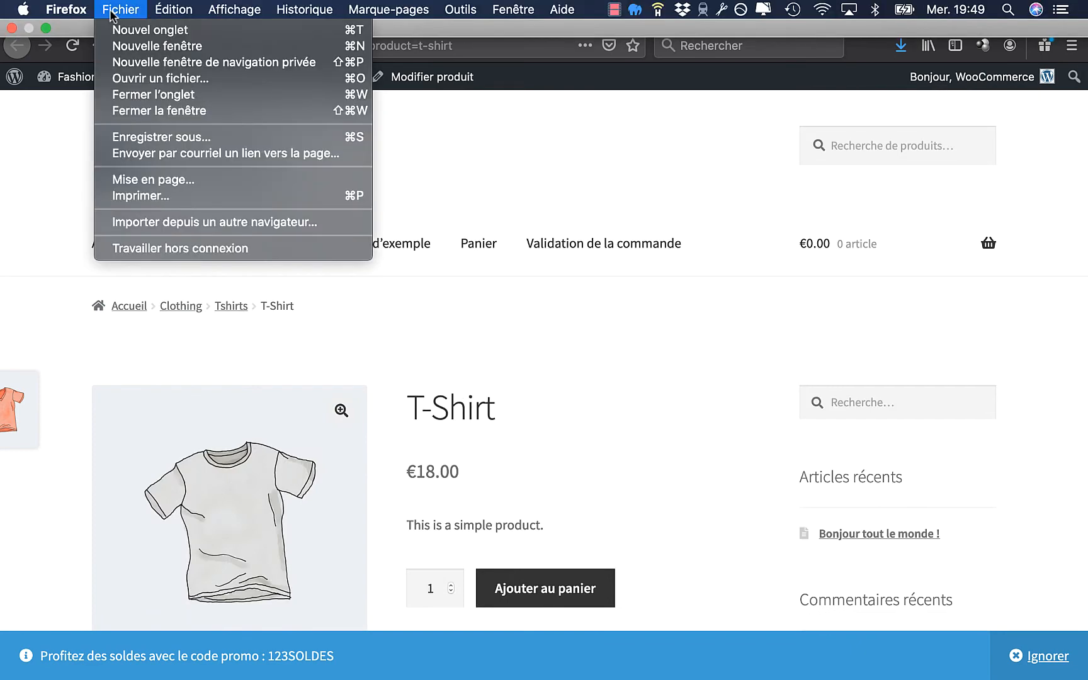
left_click(53, 217)
left_click(107, 15)
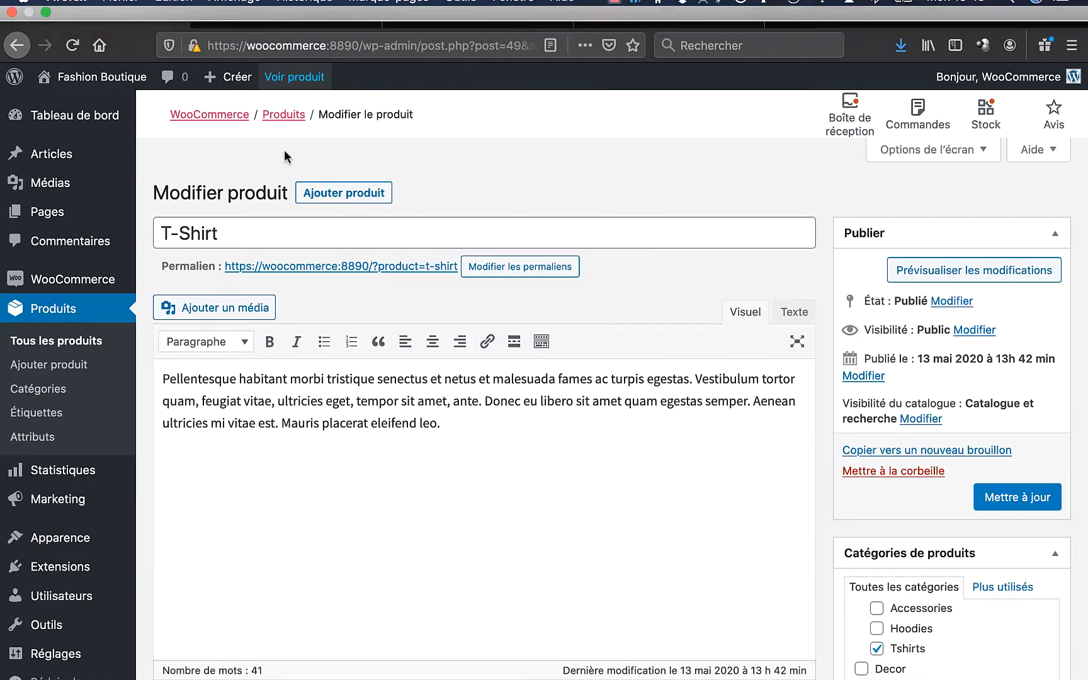
left_click(417, 237)
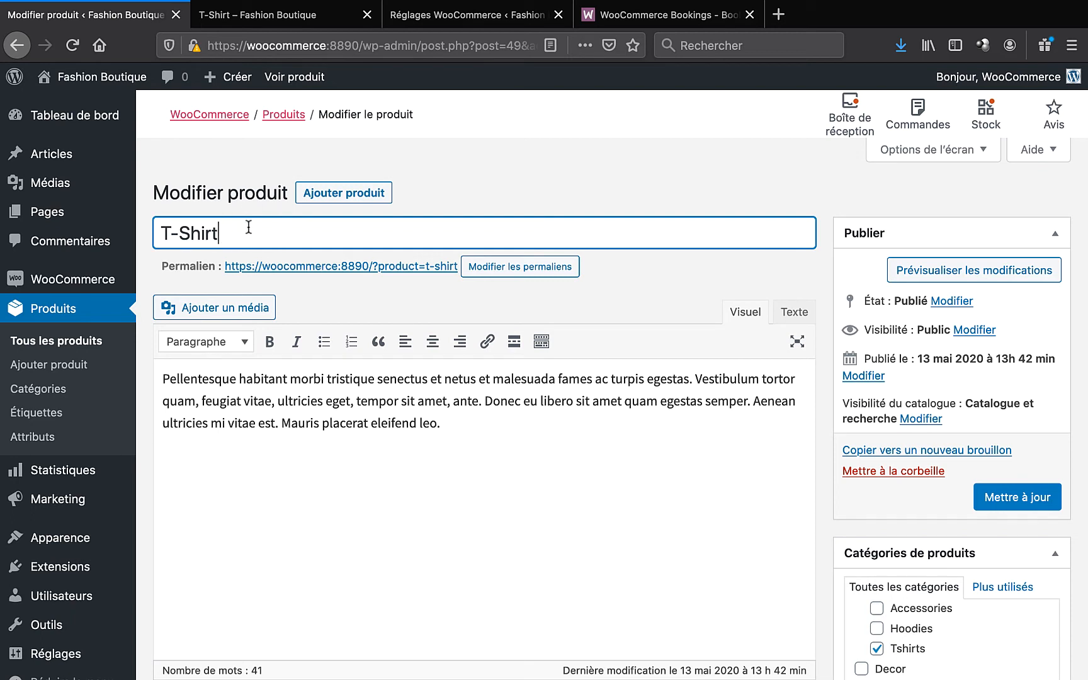
triple_click(302, 386)
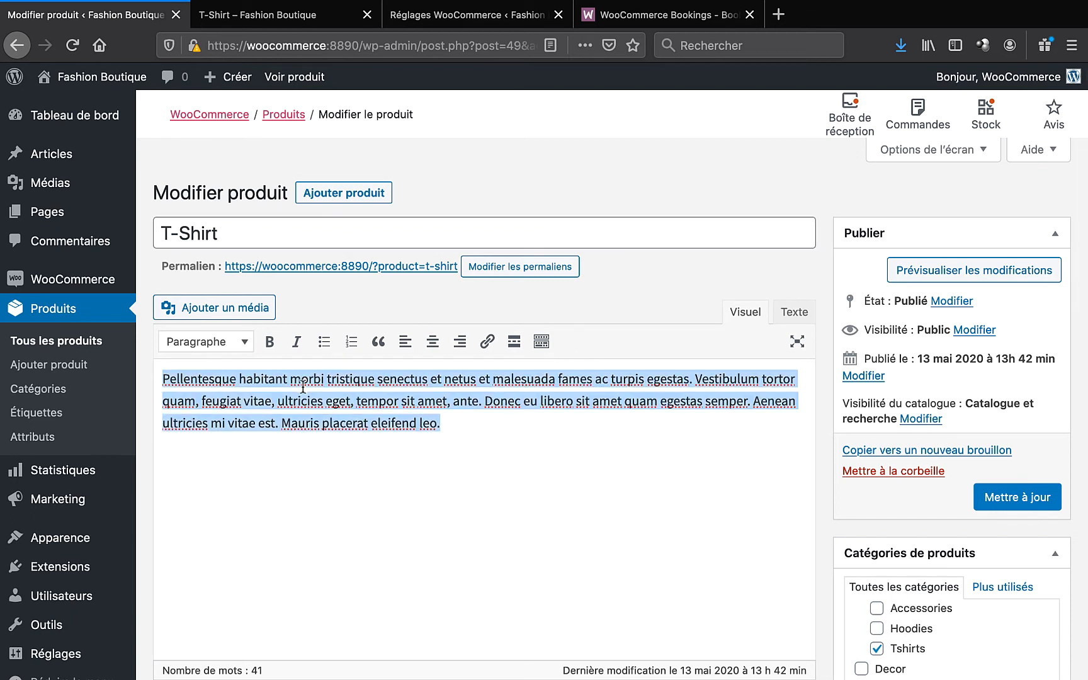
left_click(381, 405)
left_click(305, 23)
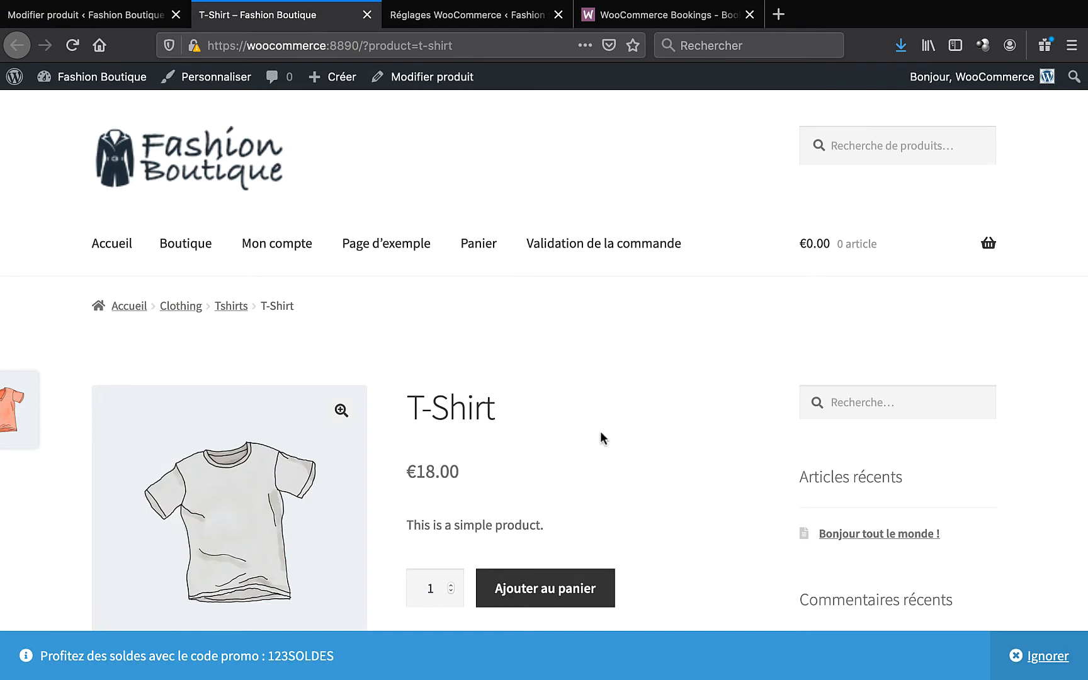
scroll(600, 434, "down", 10)
scroll(184, 301, "up", 4)
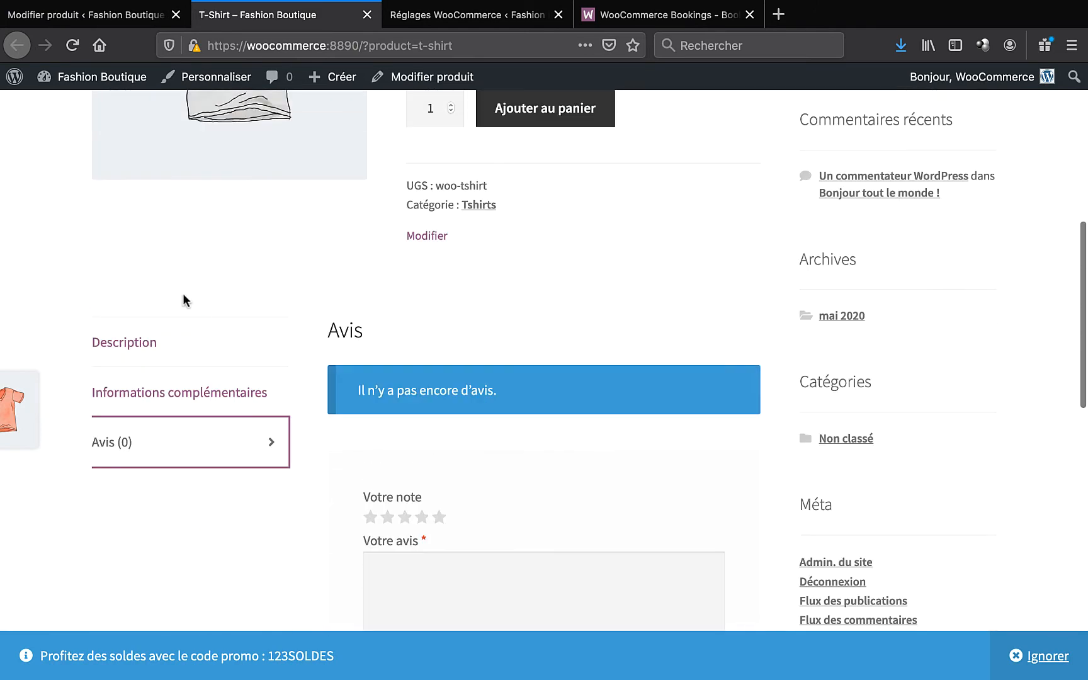
left_click(139, 346)
left_click_drag(328, 325, 722, 473)
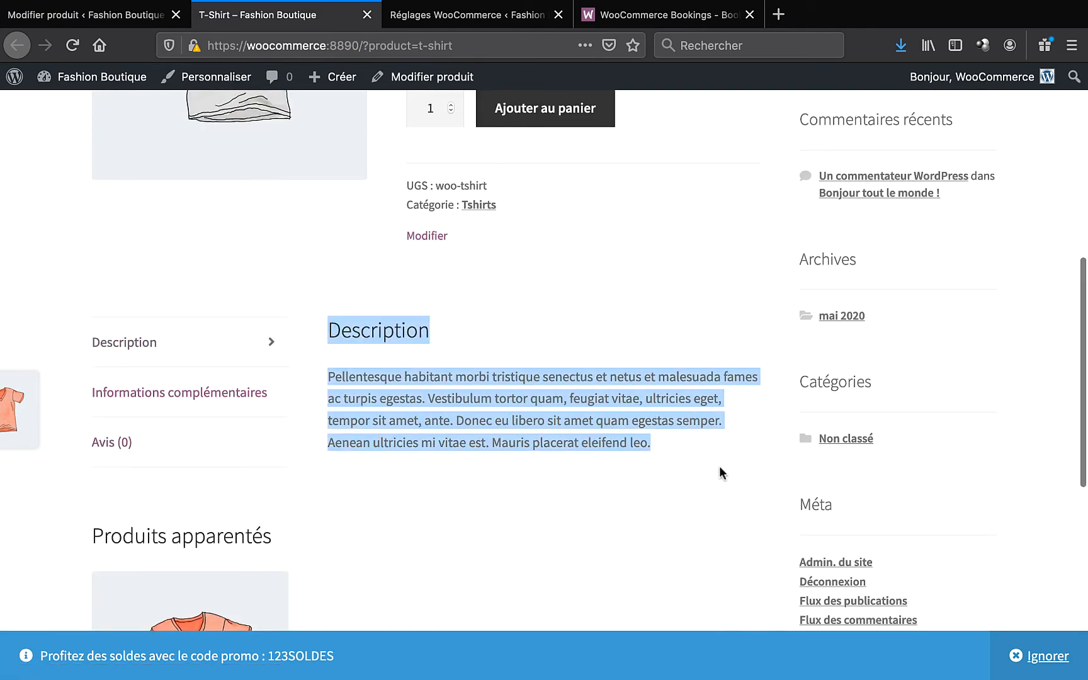
left_click(129, 14)
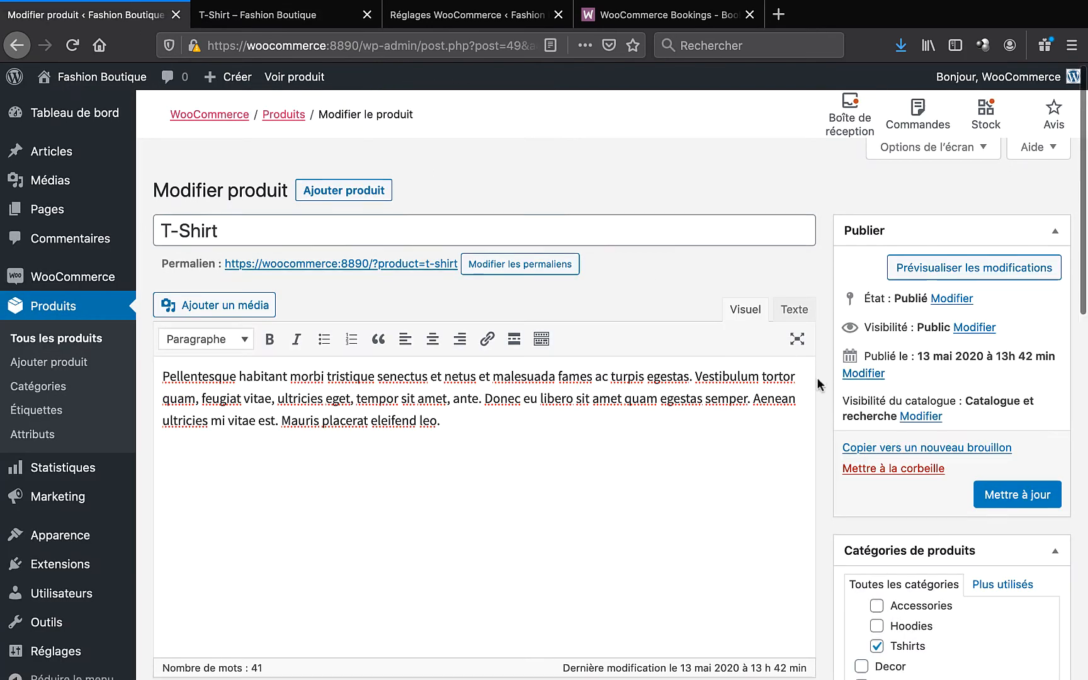
scroll(819, 384, "down", 4)
scroll(819, 385, "down", 4)
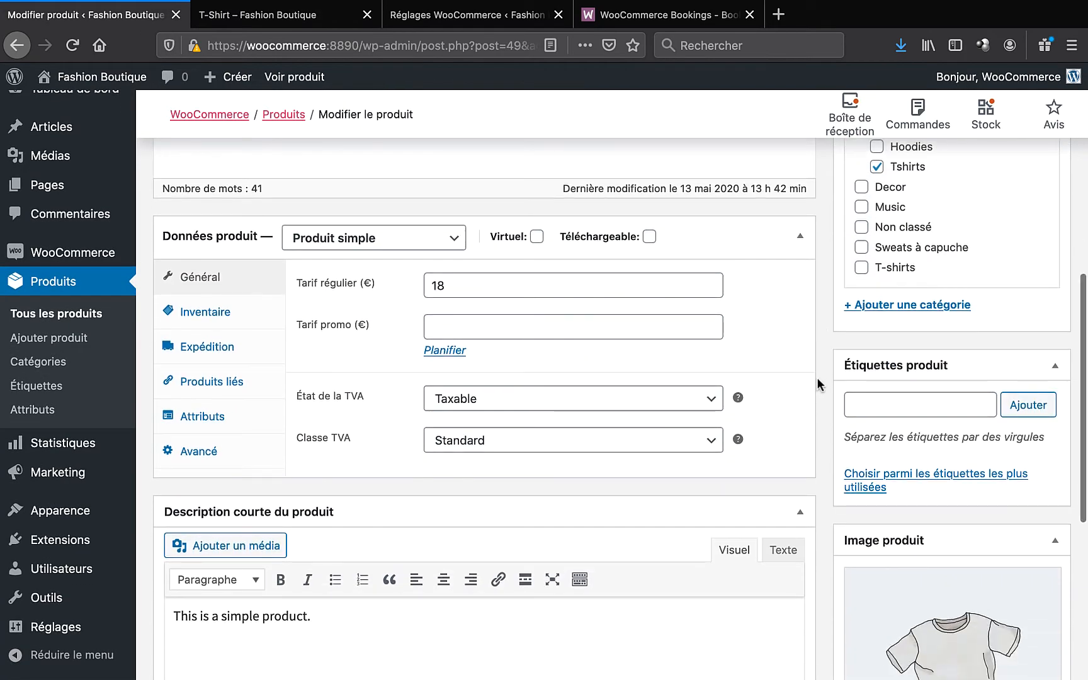
scroll(819, 384, "down", 2)
scroll(818, 379, "down", 1)
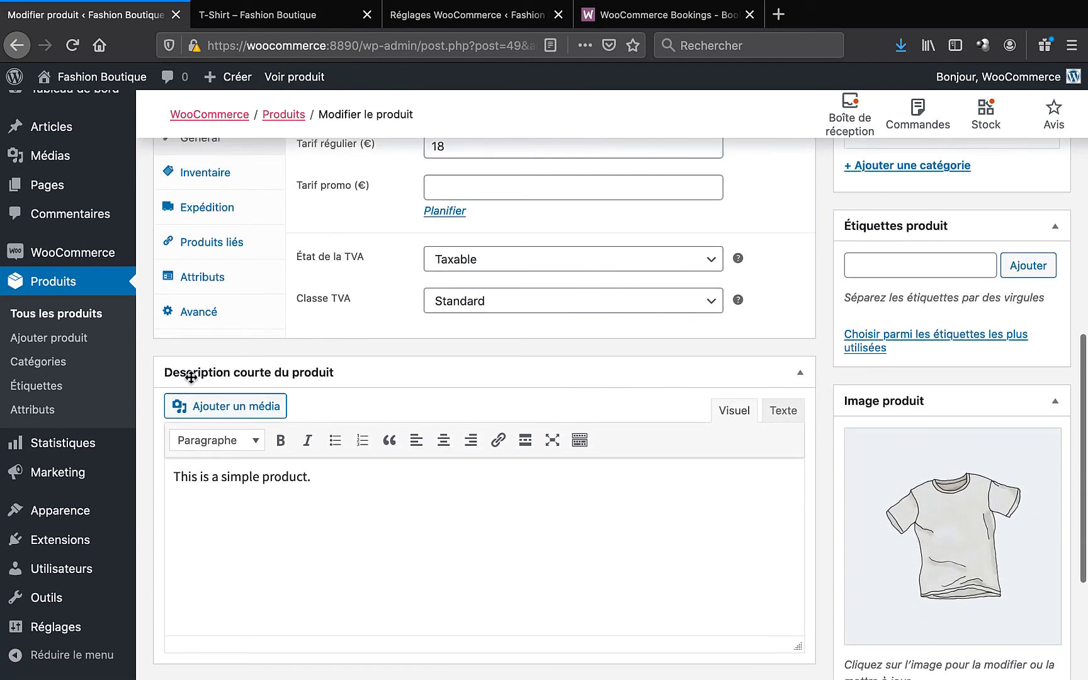
left_click(297, 18)
scroll(639, 334, "up", 5)
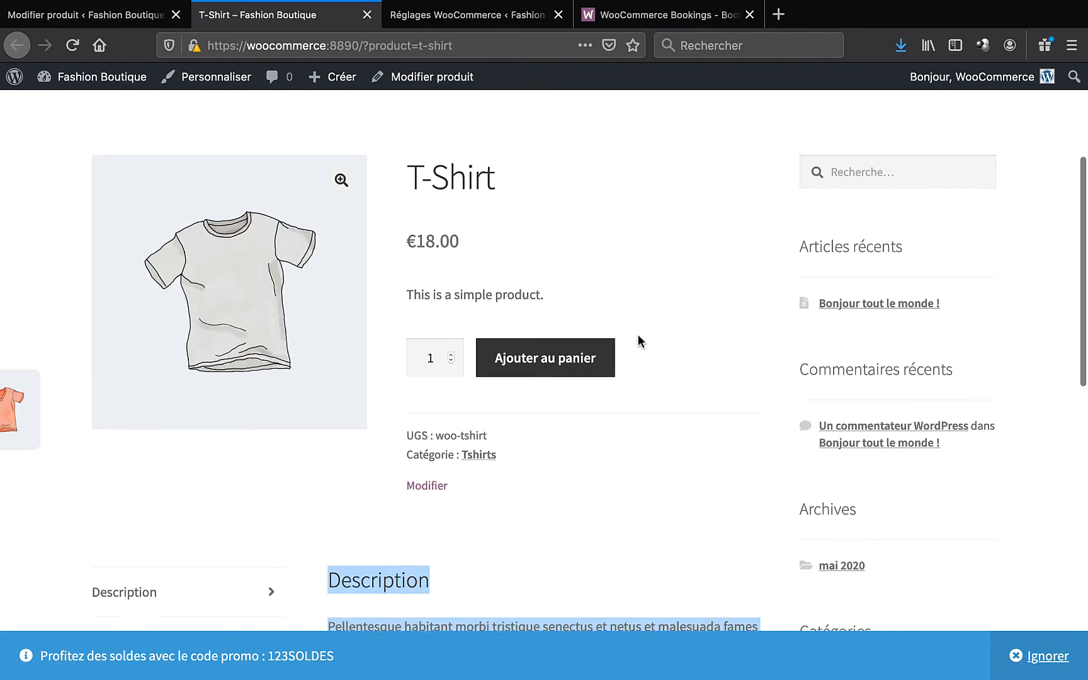
left_click_drag(409, 320, 552, 318)
left_click(551, 318)
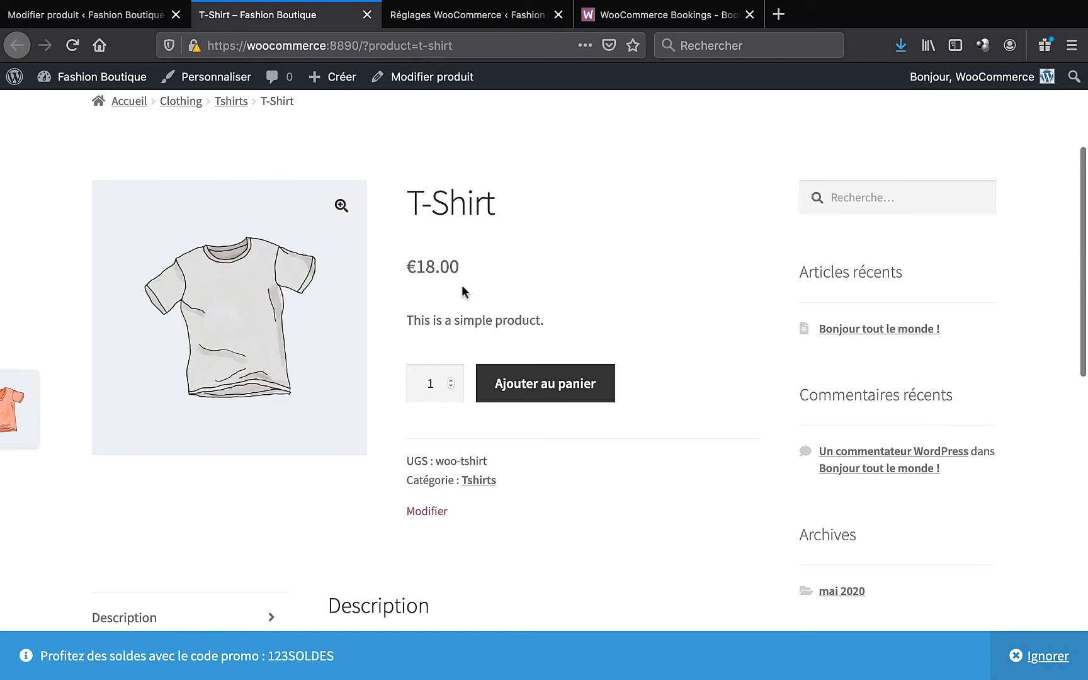
left_click(153, 16)
scroll(310, 165, "up", 3)
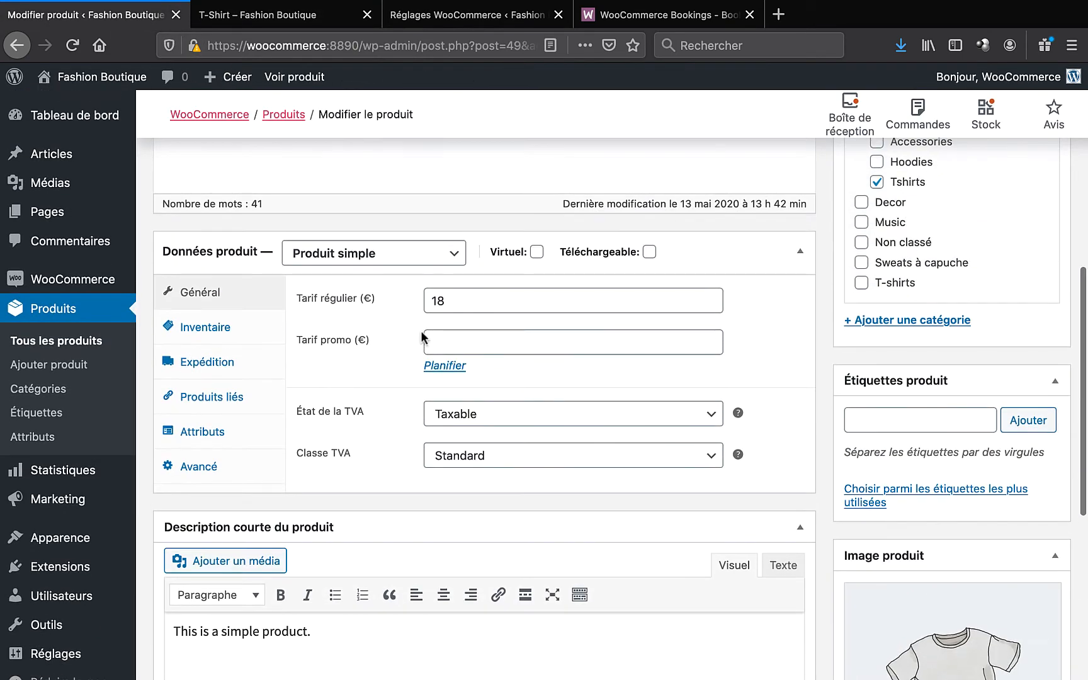
- Turn on stock management for the T-Shirt and set its stock quantity to 20
double_click(481, 301)
left_click(196, 332)
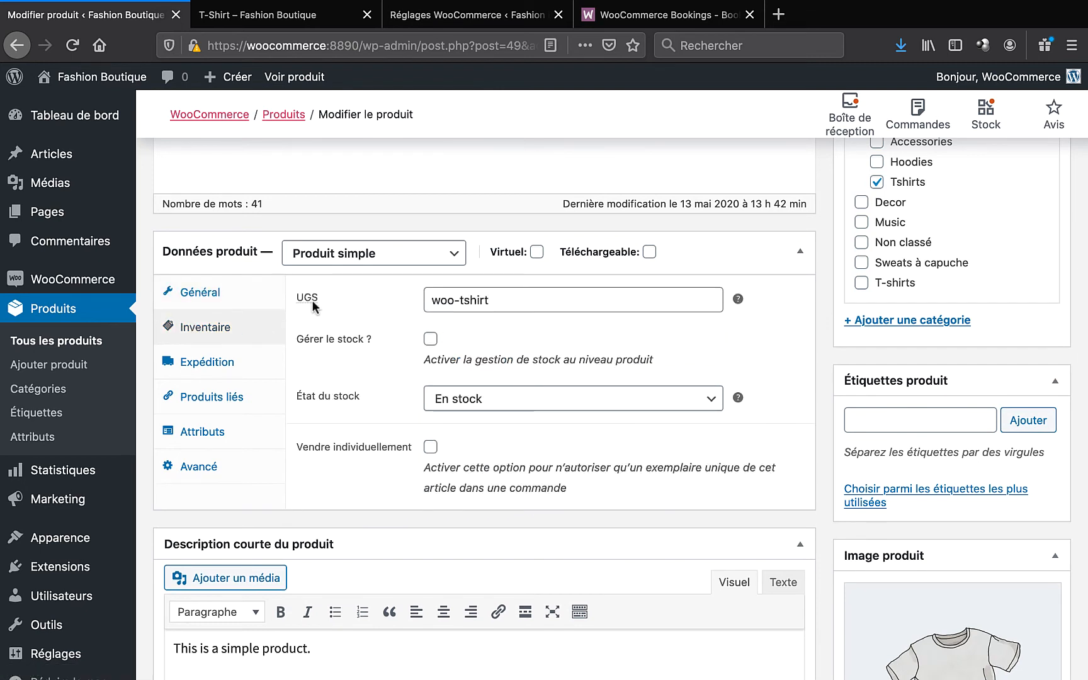
left_click(430, 339)
double_click(436, 399)
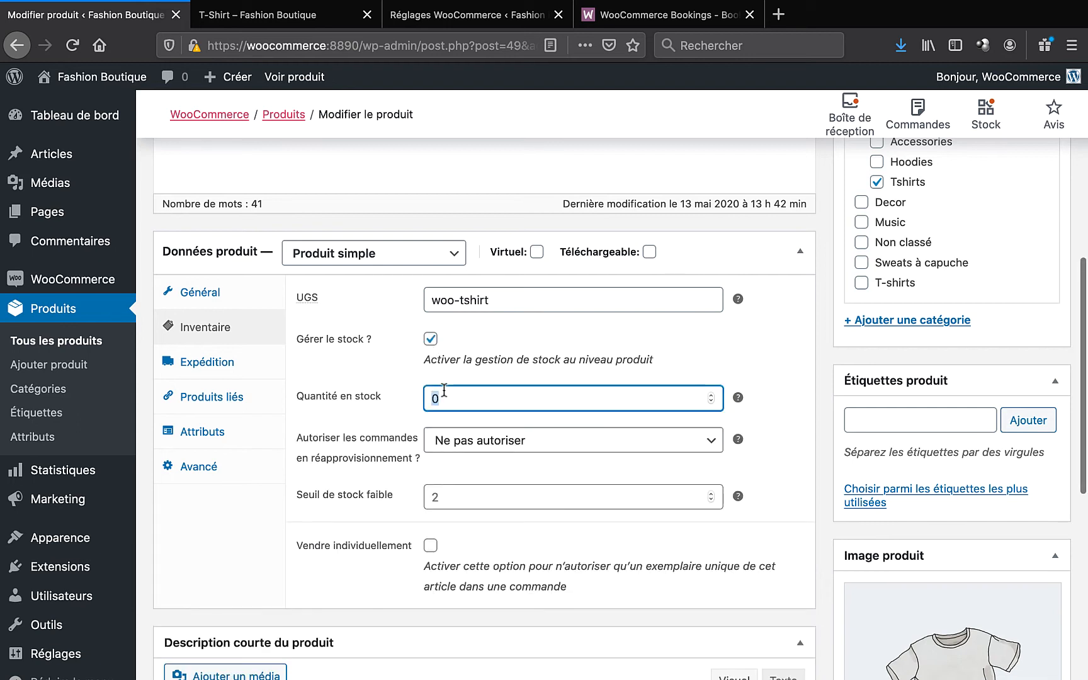
type("2")
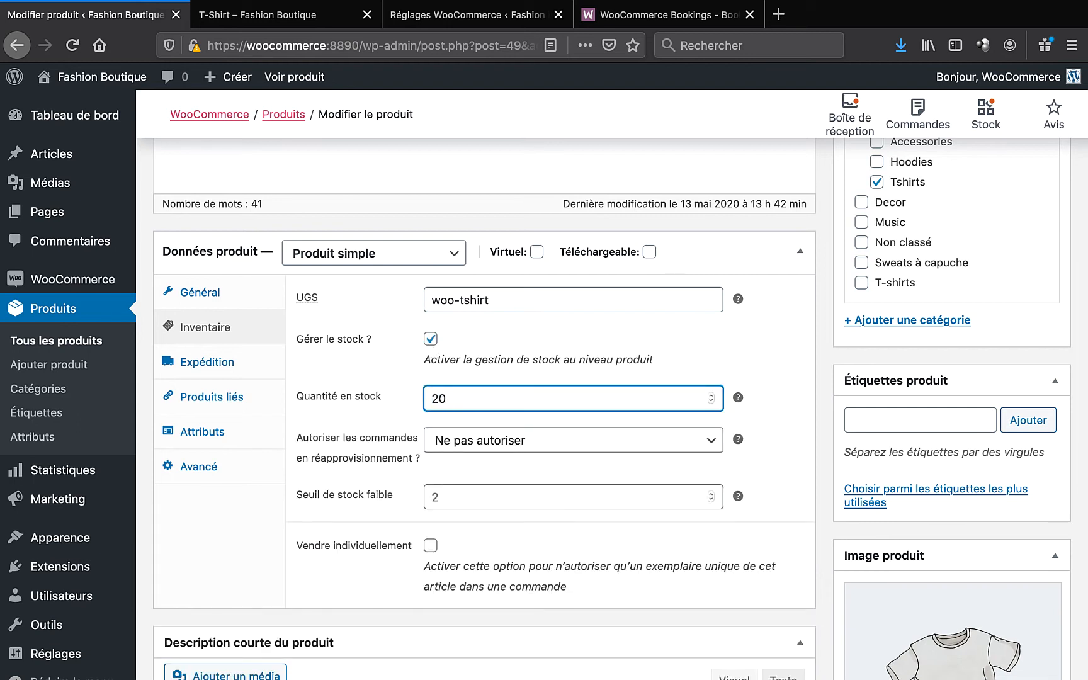
left_click(757, 329)
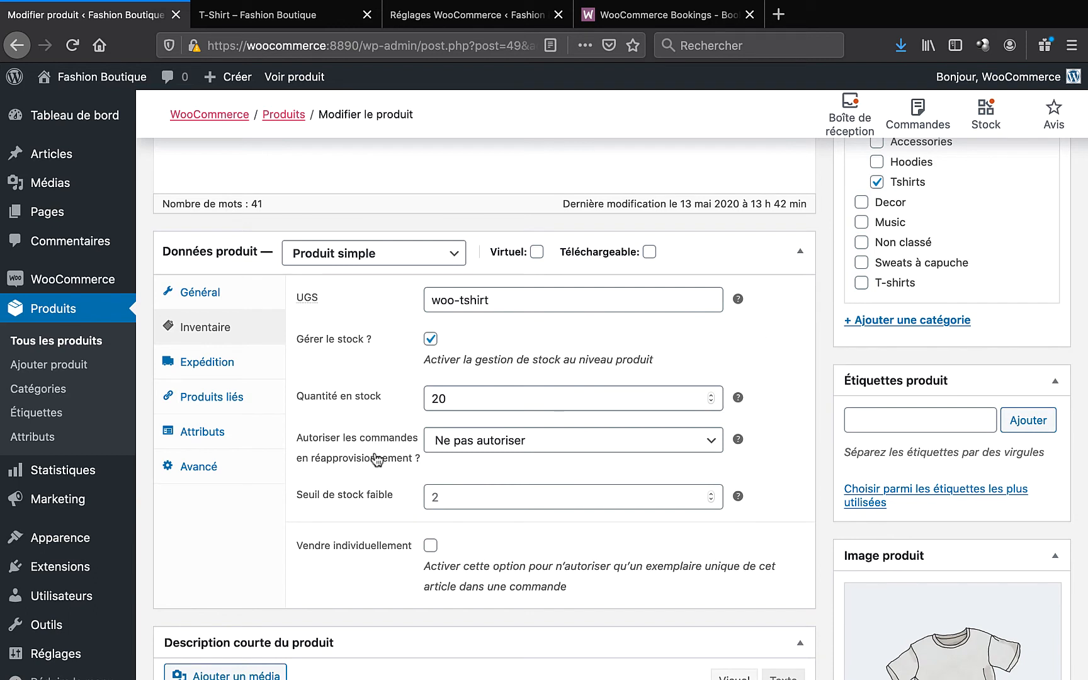
- Review the shipping settings, leaving the T-Shirt without a shipping class
left_click(196, 363)
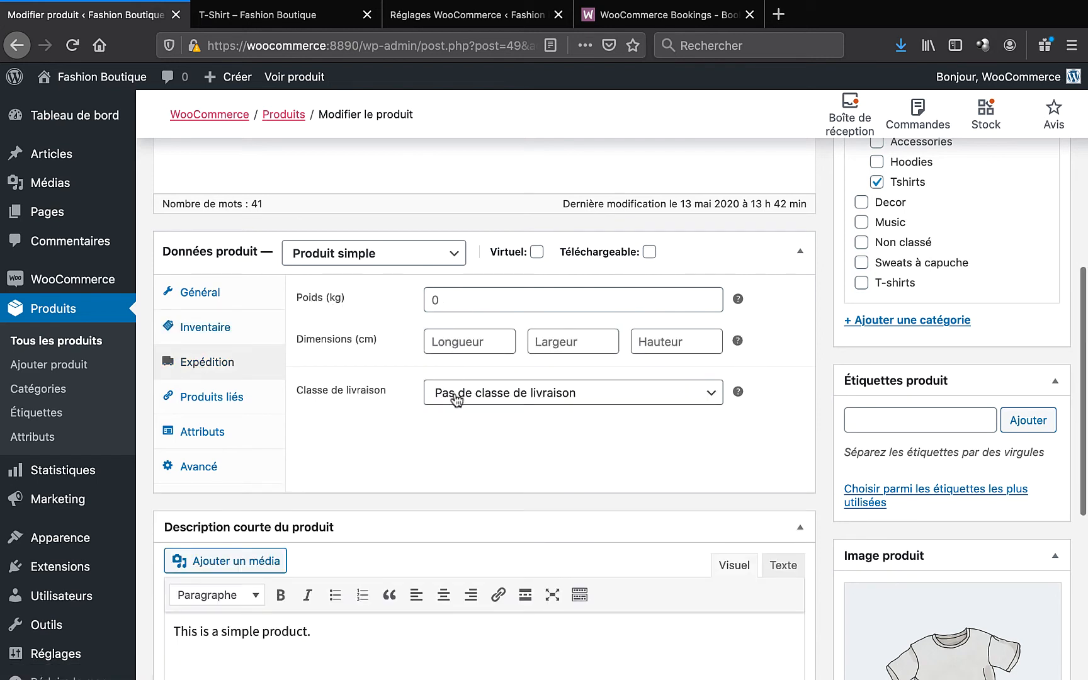
left_click(477, 393)
left_click(477, 391)
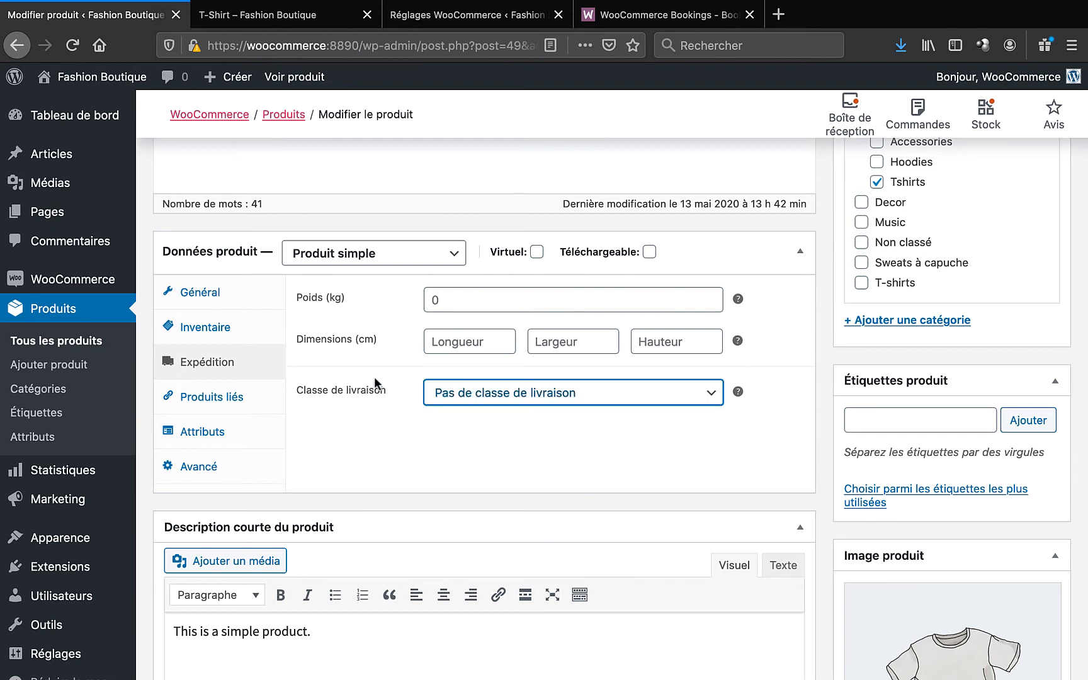
left_click(232, 401)
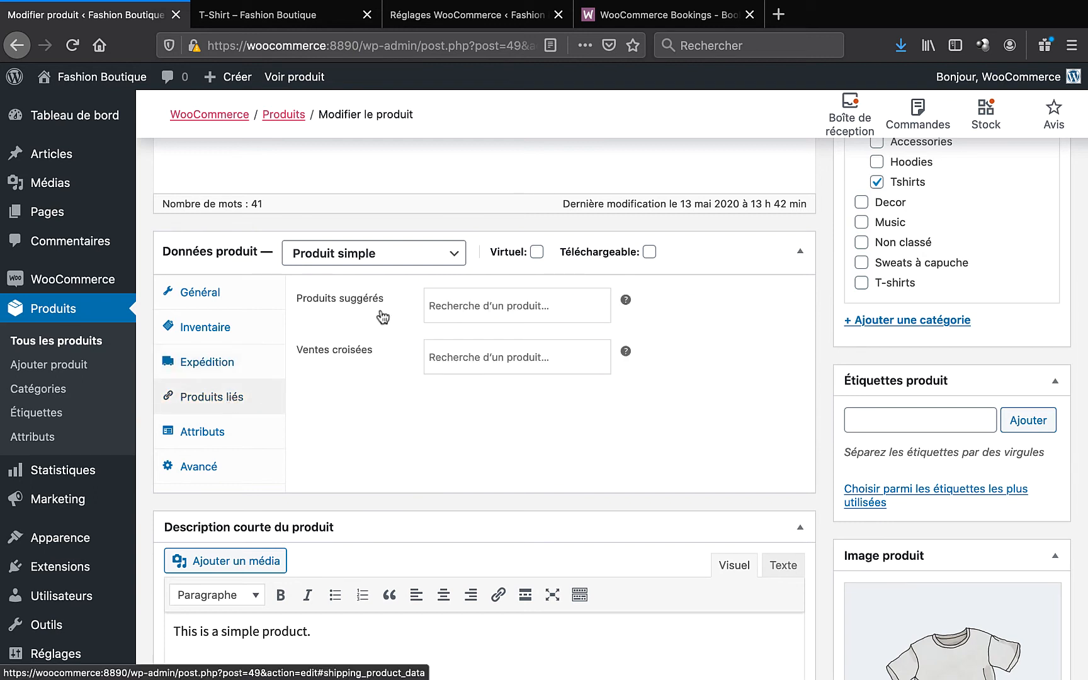
- Add Green and Red to the Color attribute alongside Gray and save the attributes
left_click(203, 435)
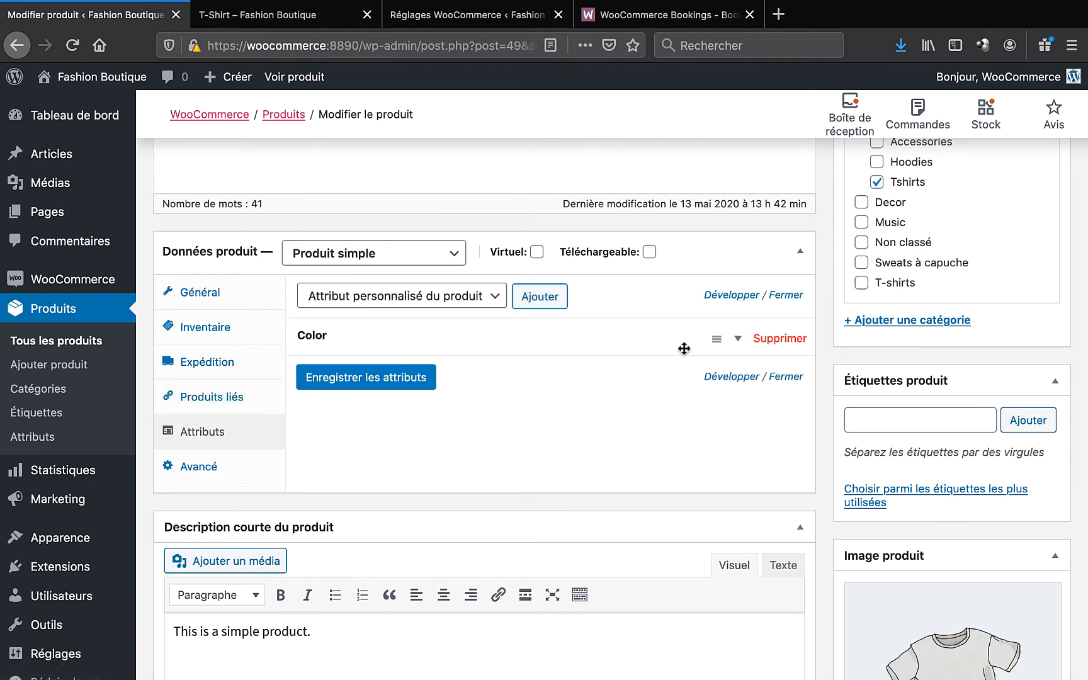
left_click(735, 341)
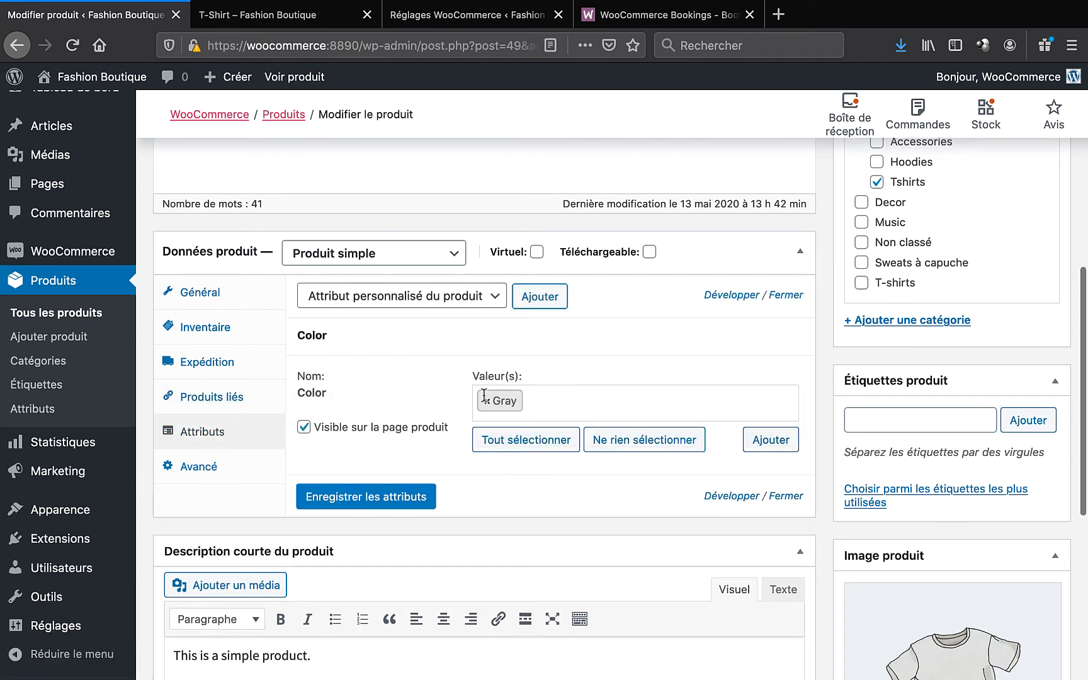
left_click(548, 403)
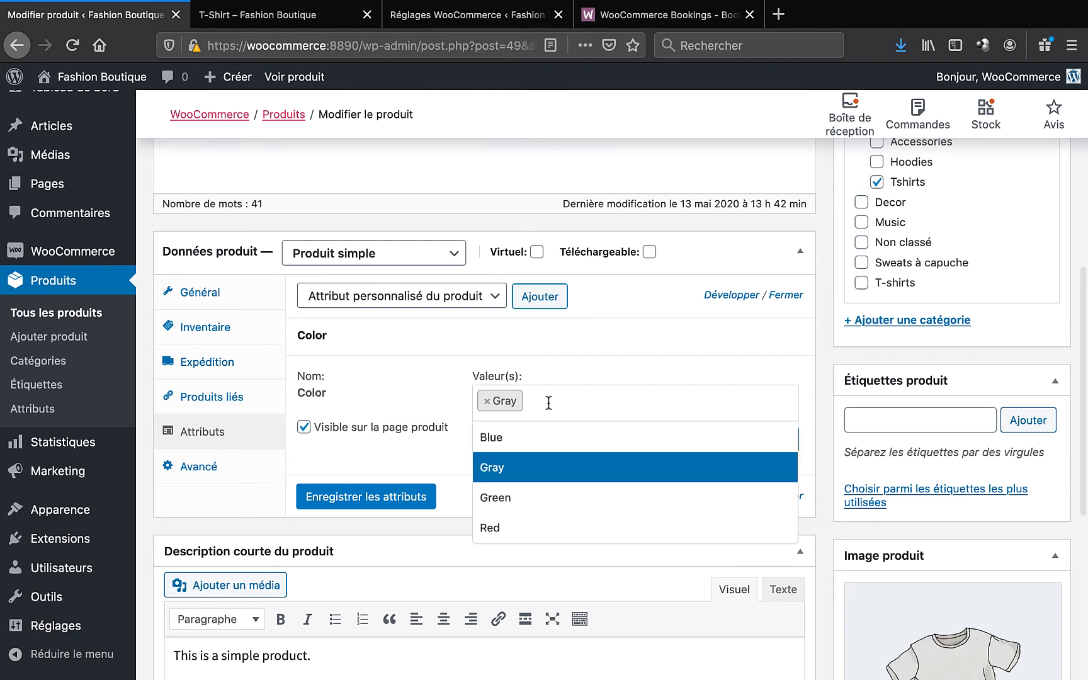
left_click(498, 498)
left_click(627, 394)
left_click(560, 534)
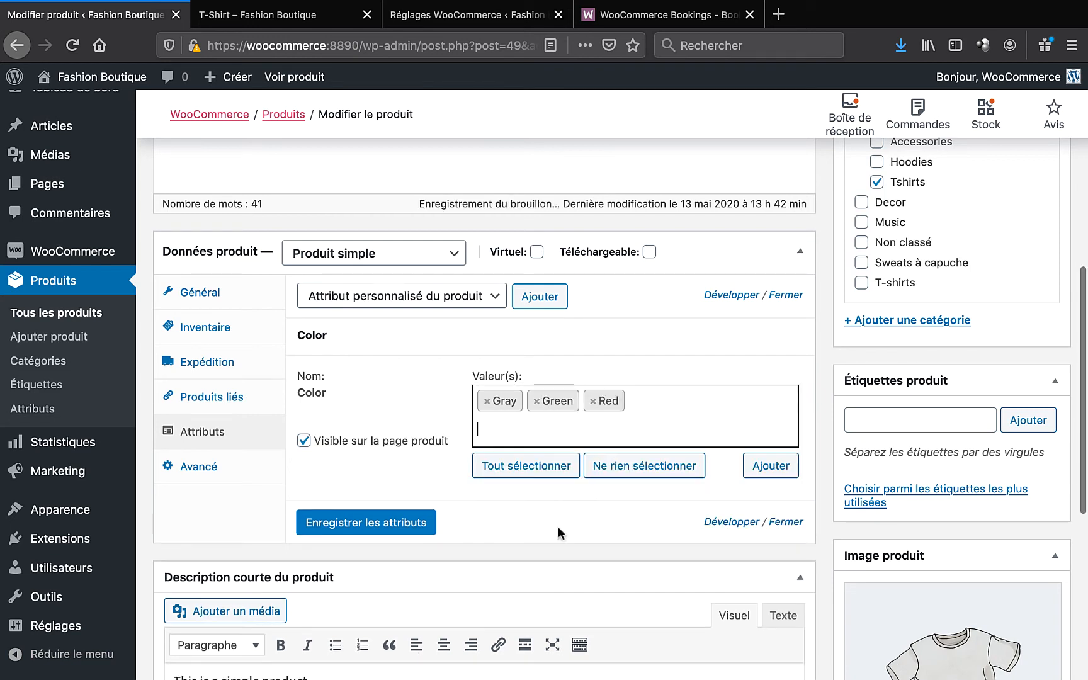
left_click(385, 528)
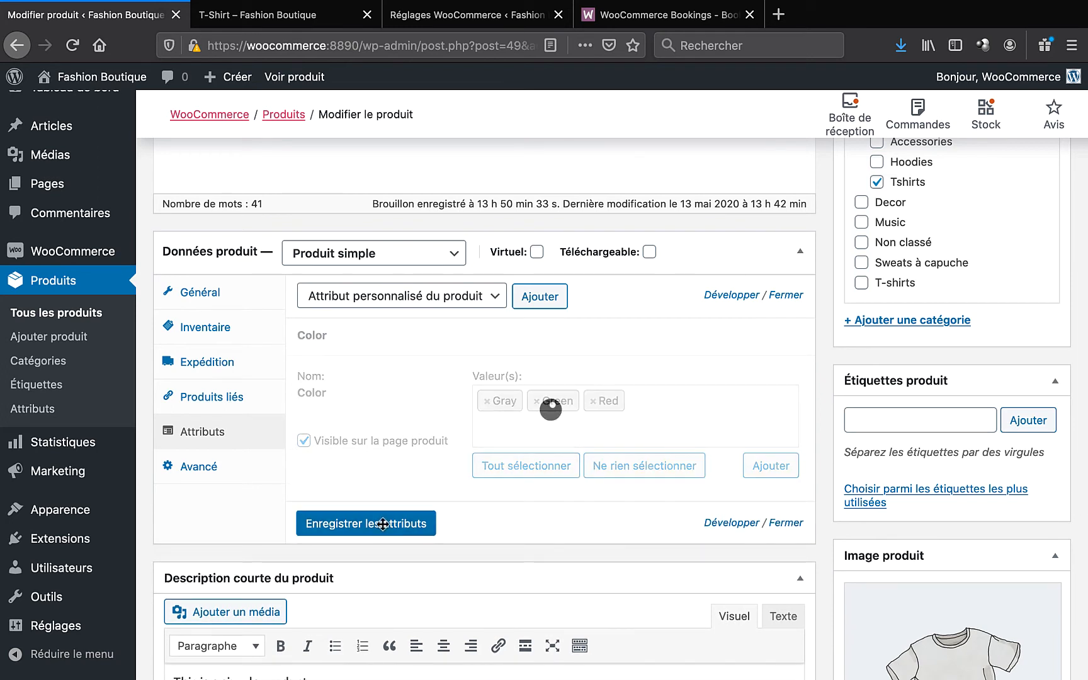
left_click(258, 468)
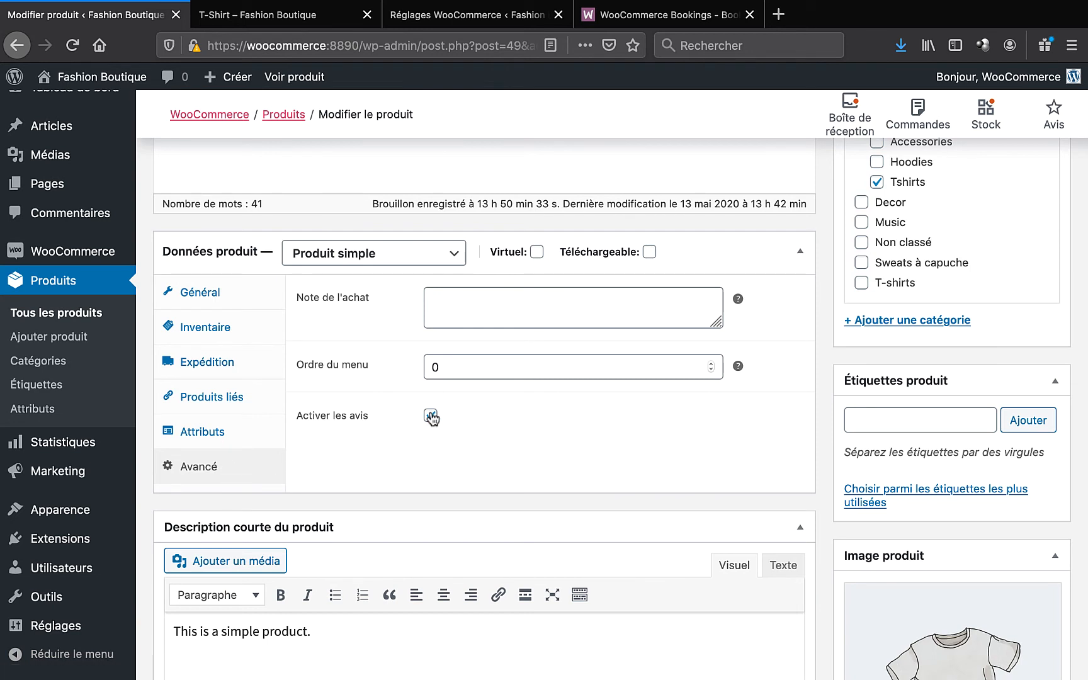
- Add the grey logo, green and blue hoodie images to the T-Shirt's product gallery
scroll(466, 444, "down", 5)
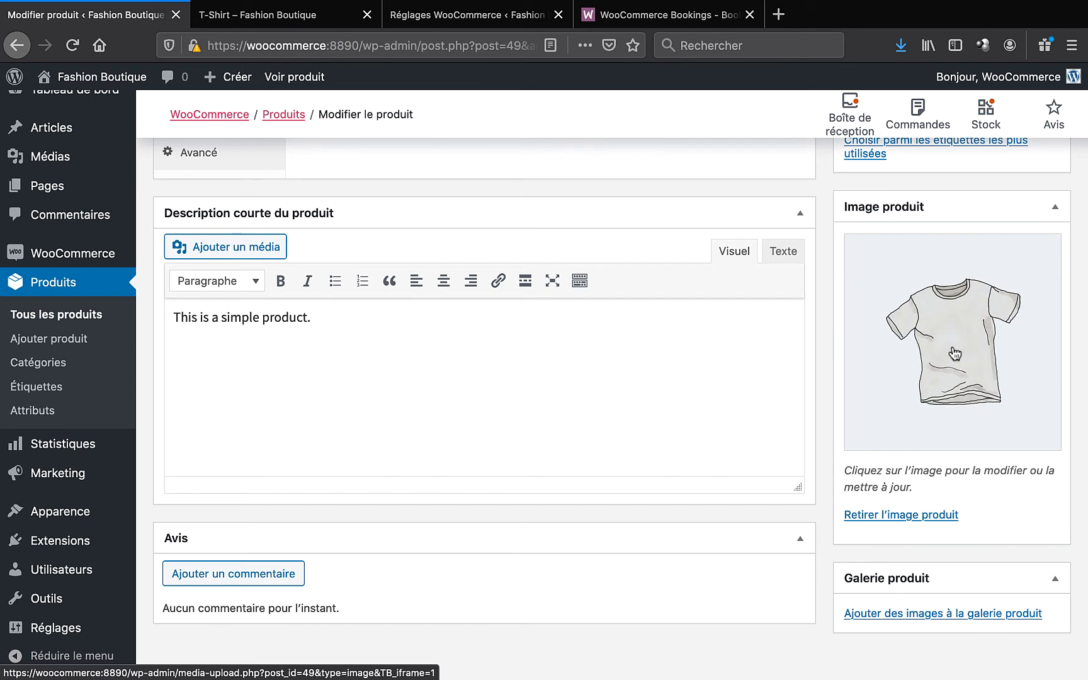
scroll(955, 353, "down", 1)
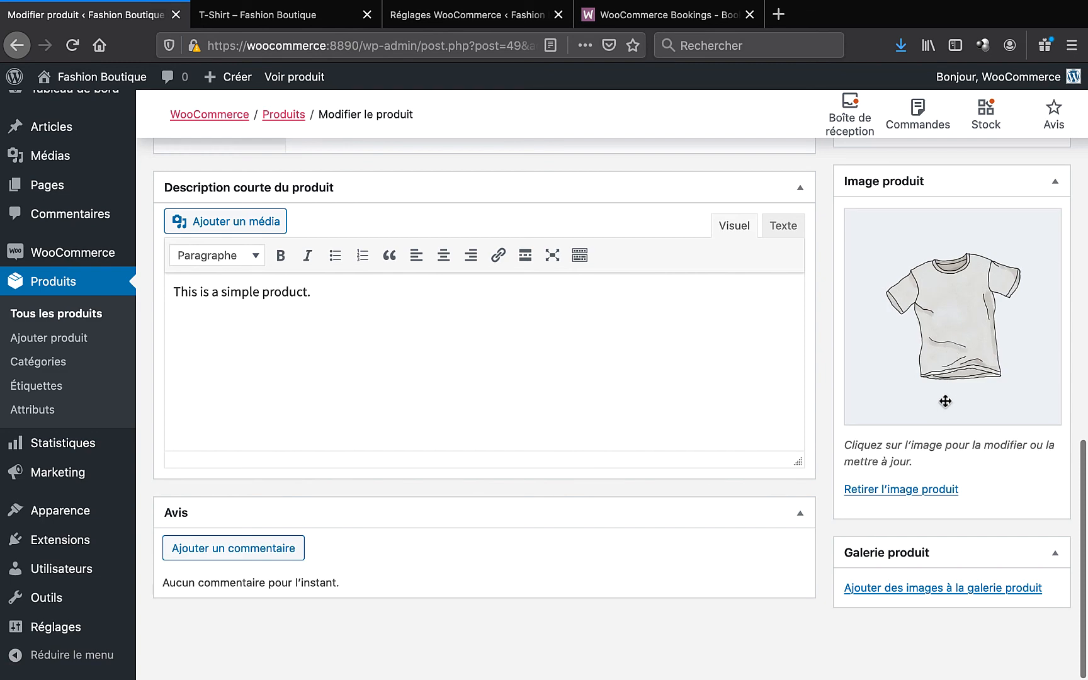
left_click(921, 590)
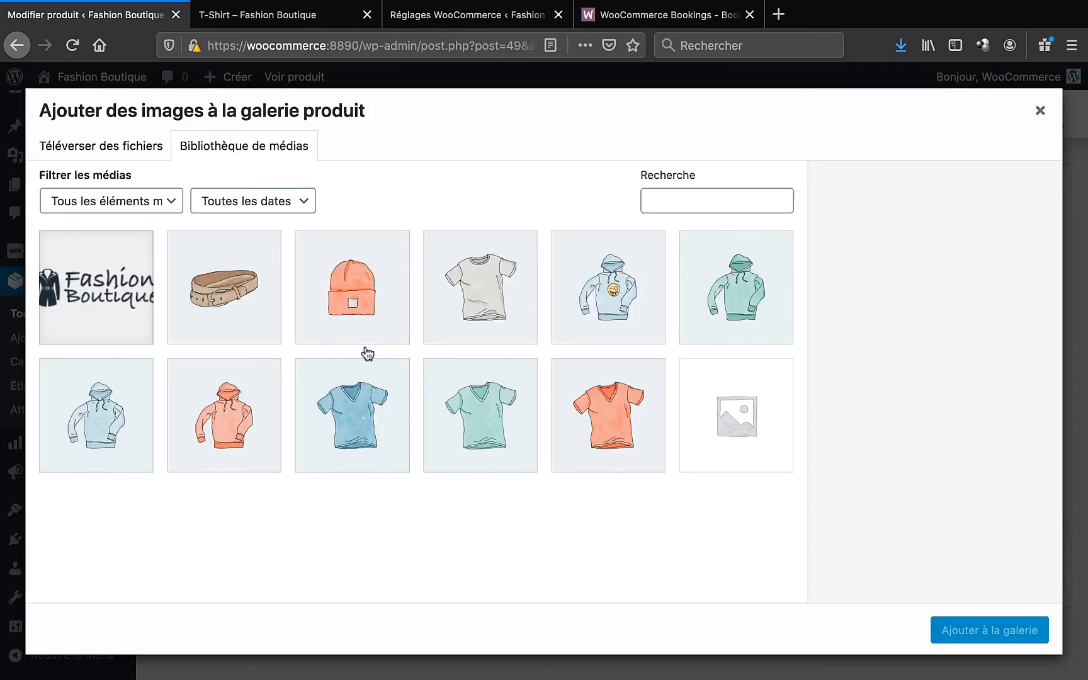
left_click(592, 329)
left_click(705, 310)
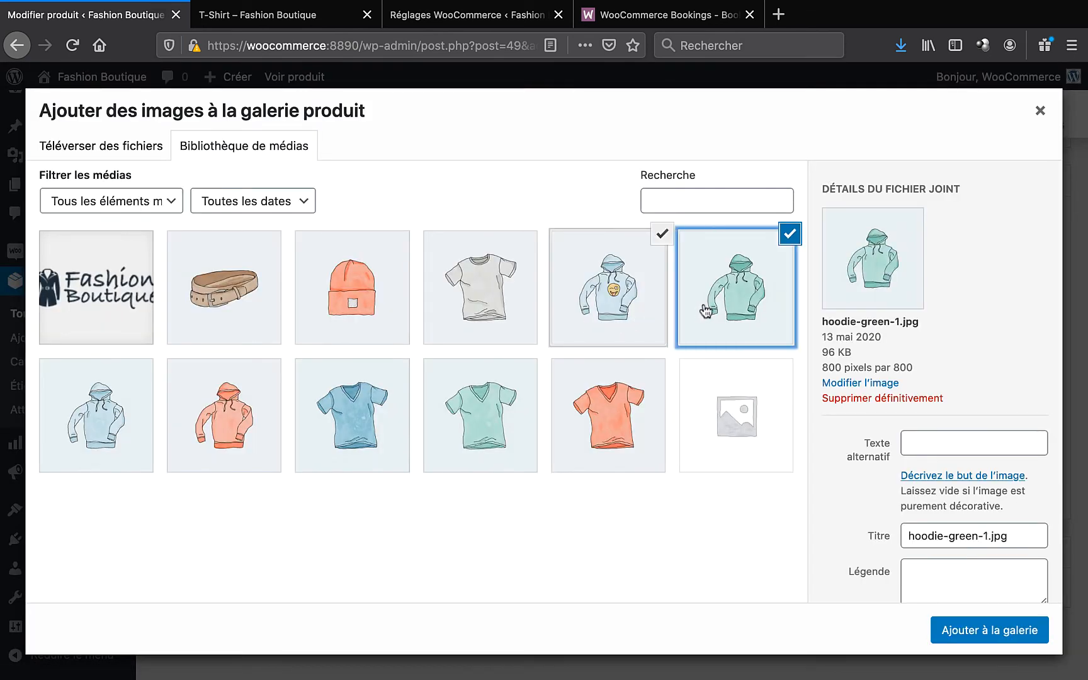
left_click(102, 438)
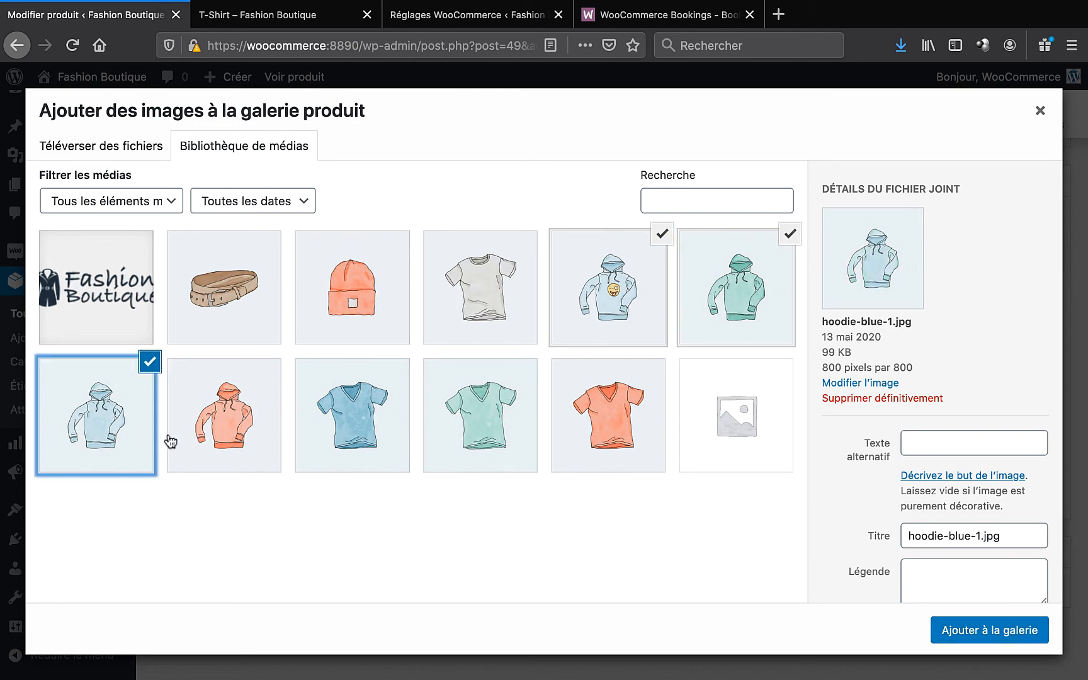
left_click(979, 627)
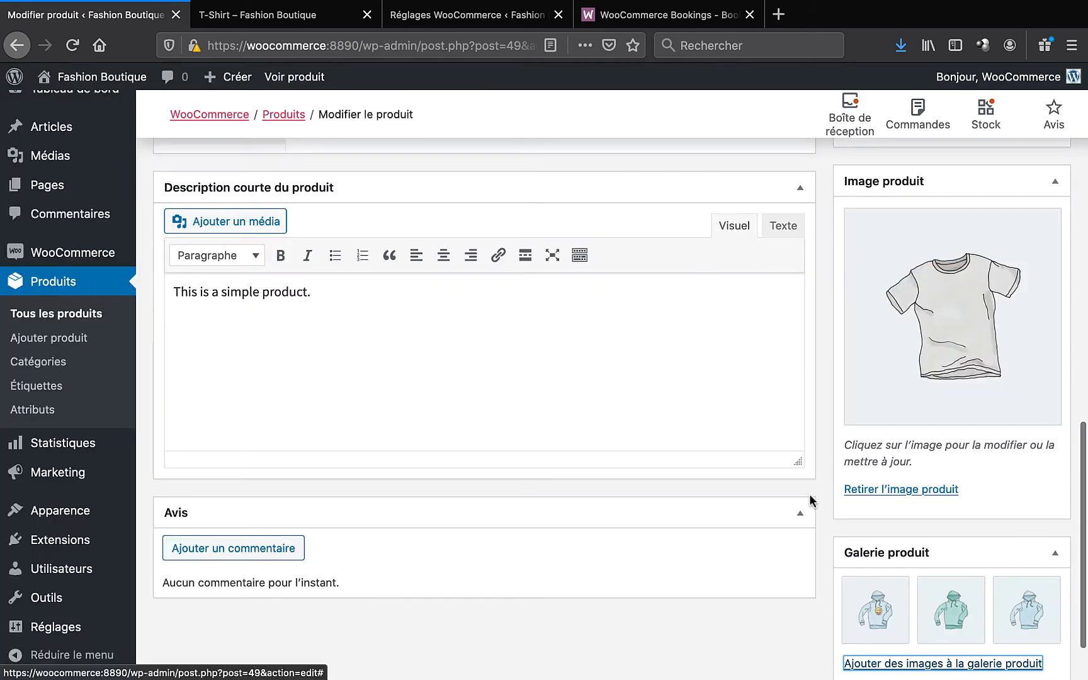
- Save the updated T-Shirt product with its new gallery
scroll(819, 413, "down", 1)
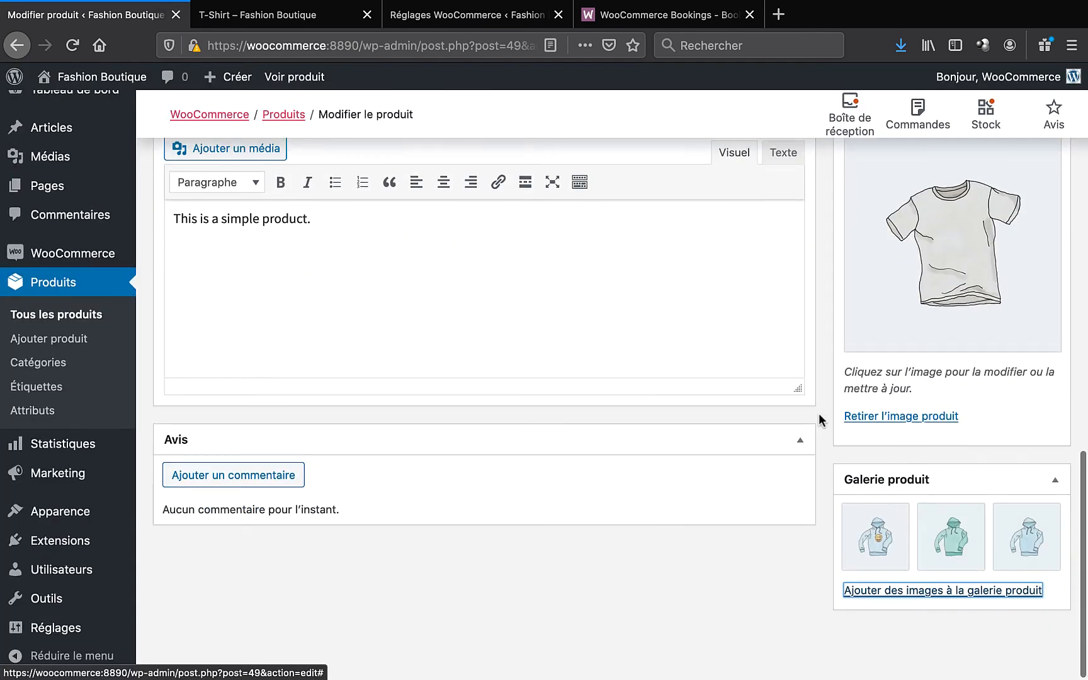
scroll(819, 413, "up", 4)
scroll(819, 413, "up", 8)
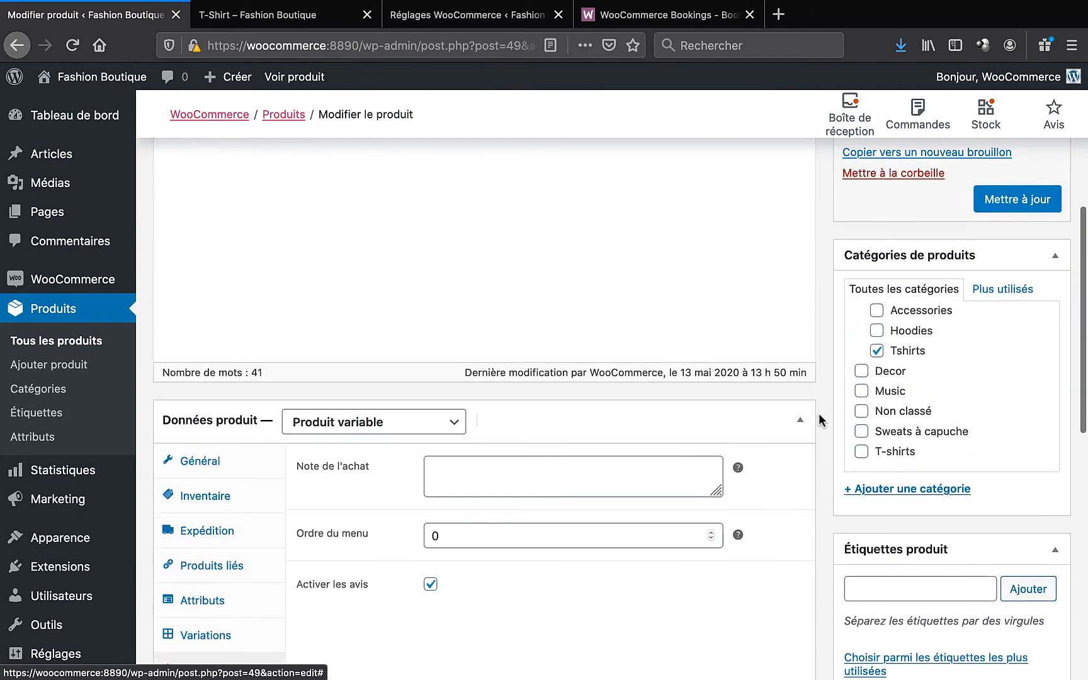
scroll(820, 420, "up", 3)
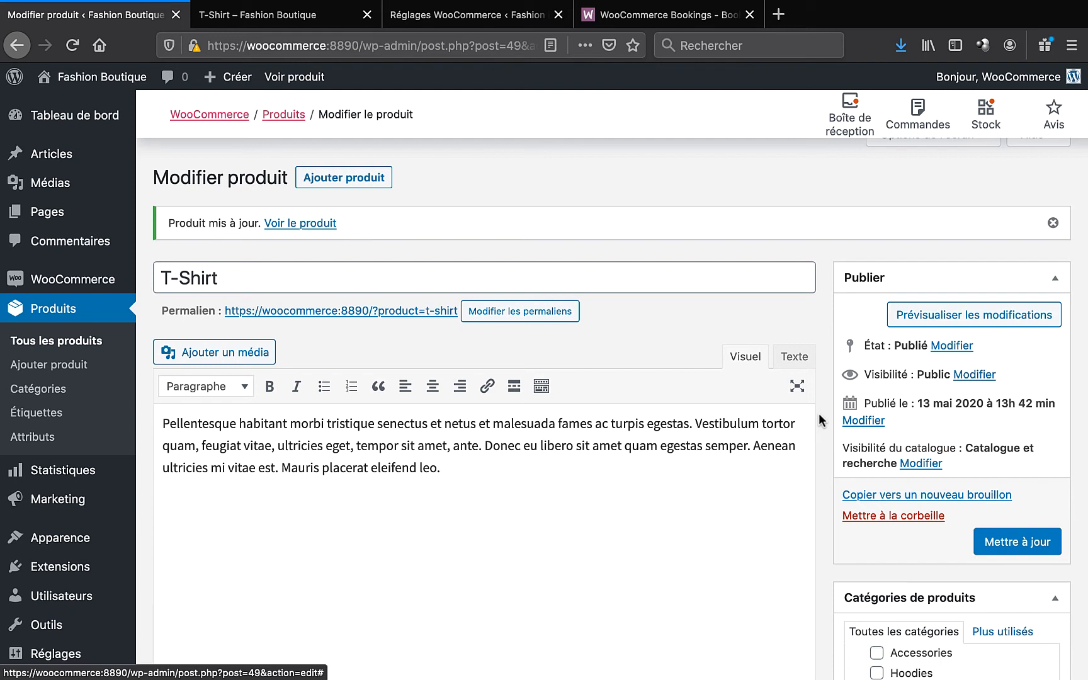
left_click(1019, 545)
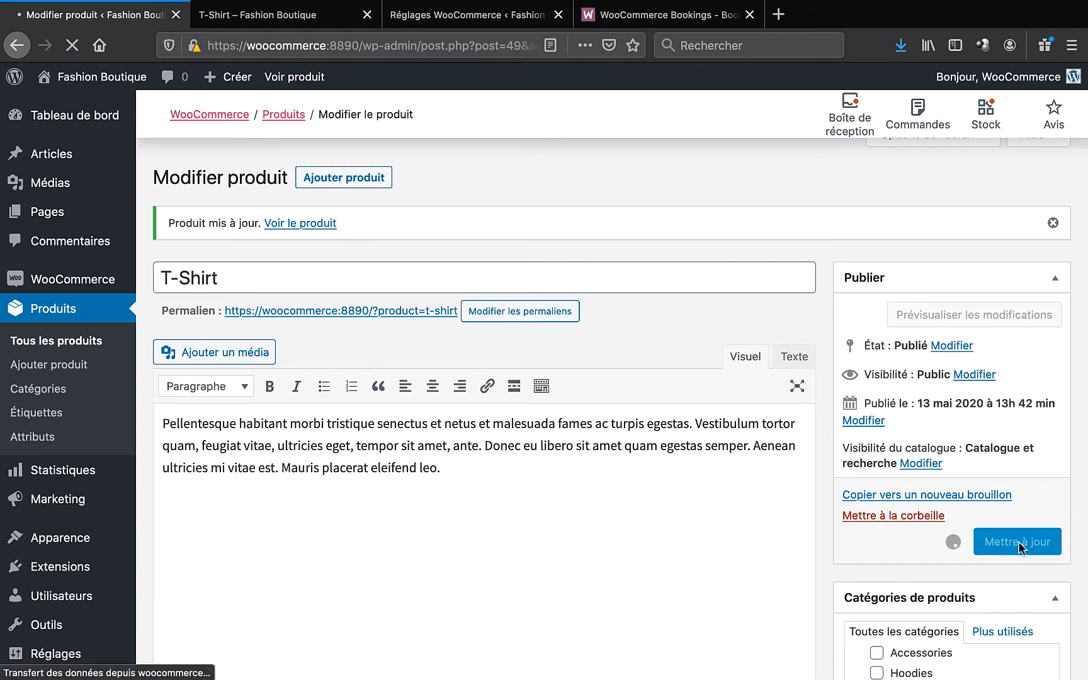
- Open the T-Shirt product page in a new tab and check it shows 20 en stock
right_click(293, 80)
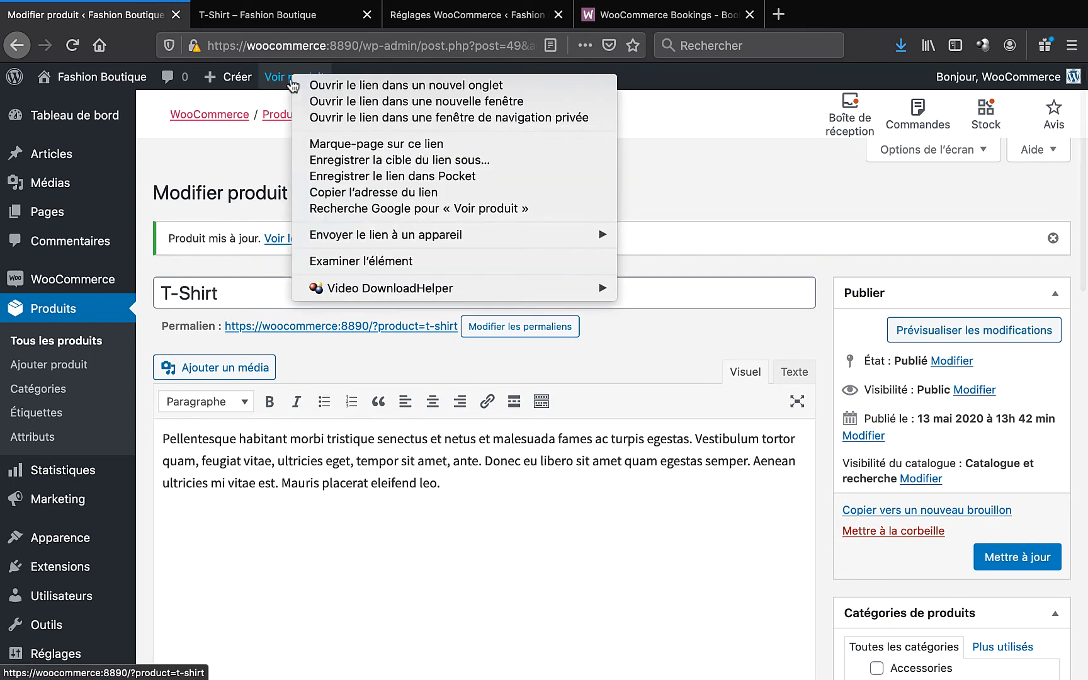
left_click(329, 87)
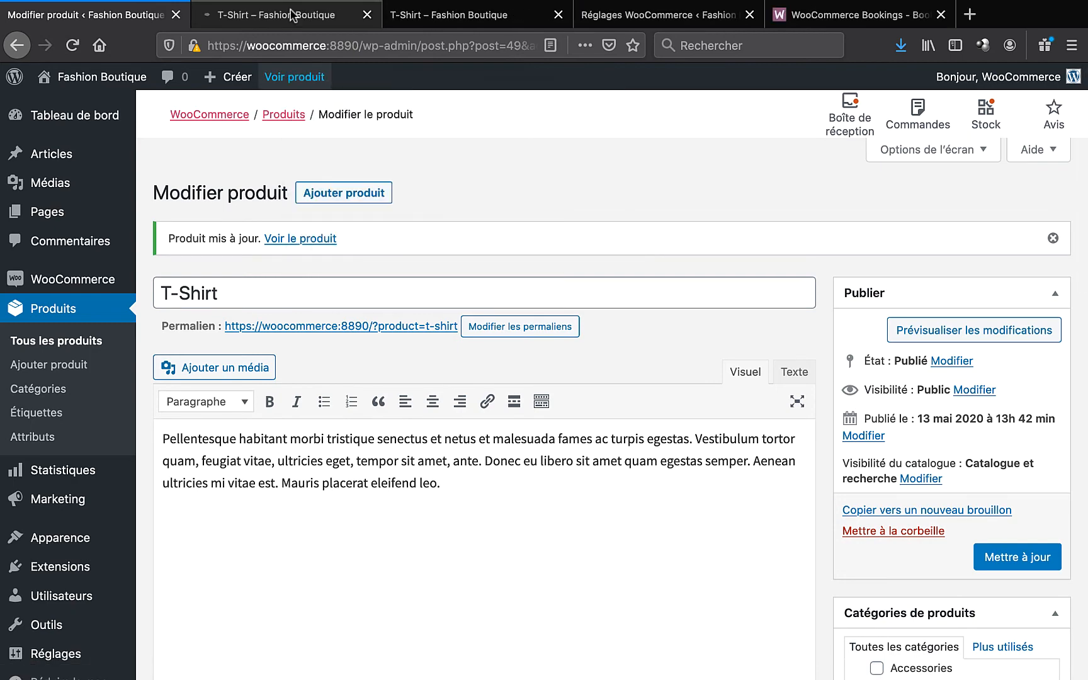
left_click(291, 14)
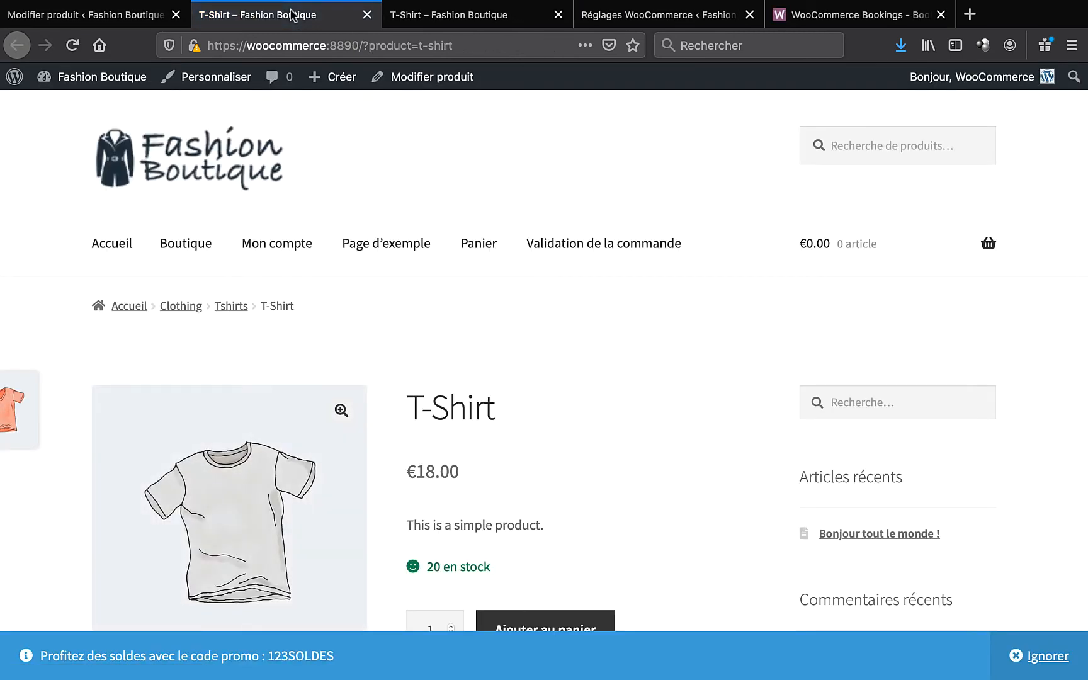
scroll(561, 397, "down", 3)
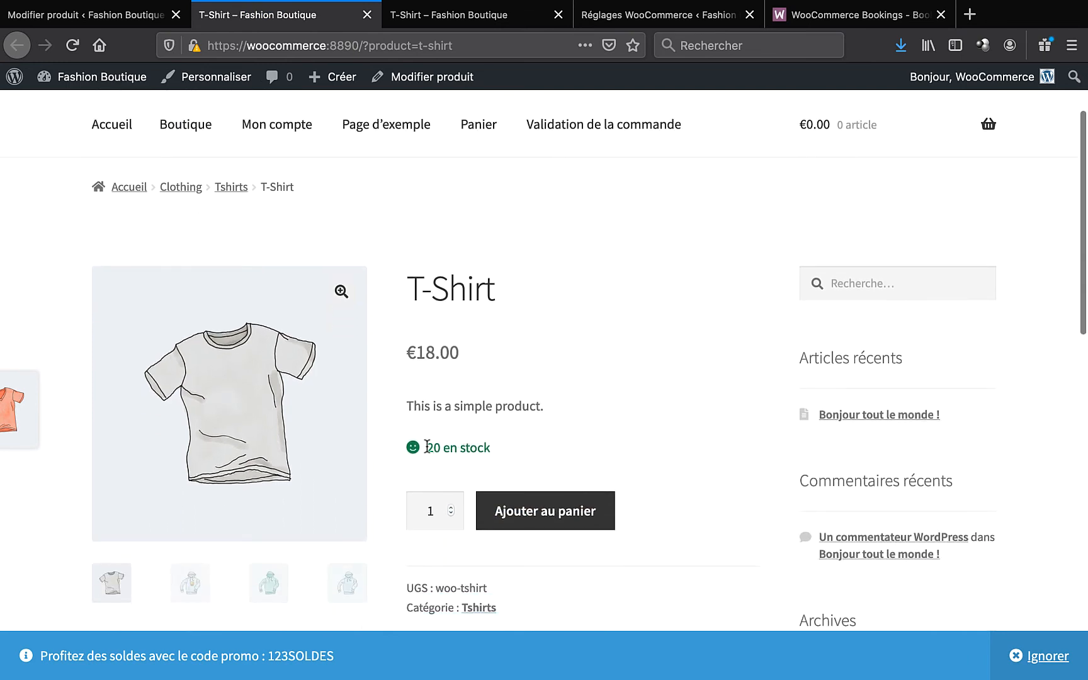
left_click_drag(427, 447, 498, 451)
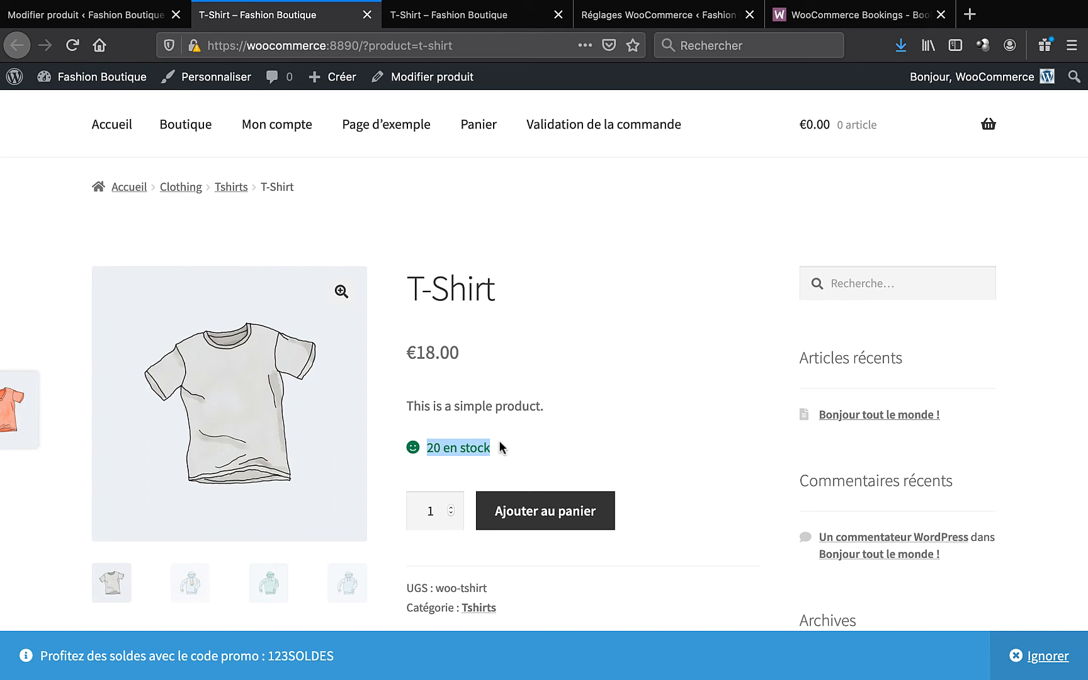
- Check the Informations complémentaires tab lists Color: Gray, Green, Red
scroll(499, 441, "down", 5)
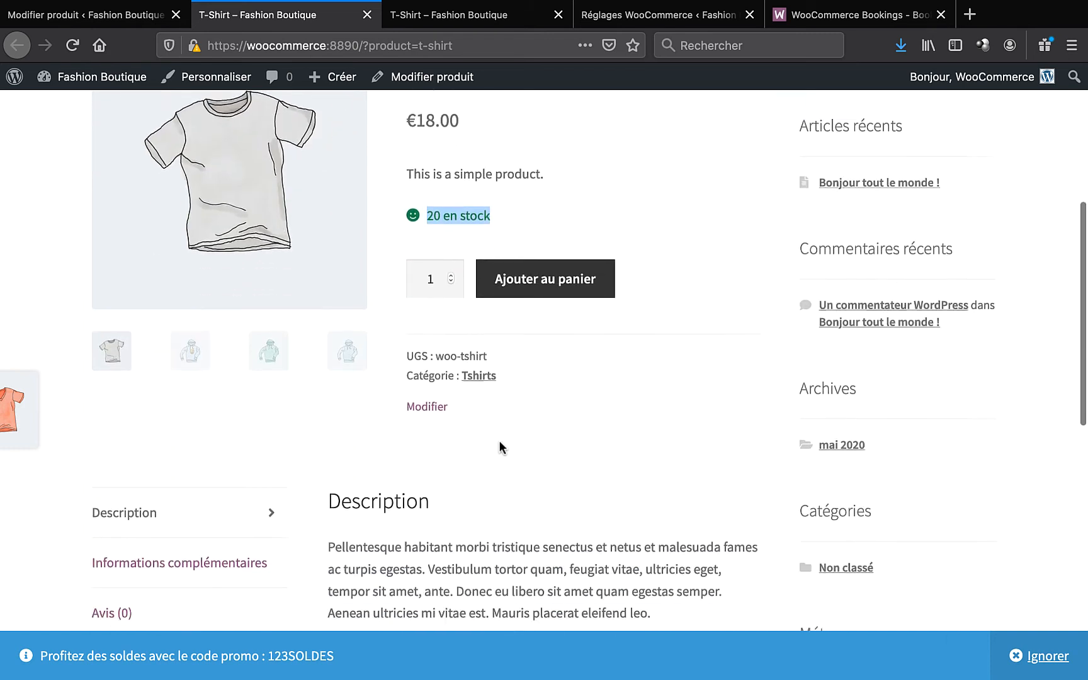
left_click(178, 504)
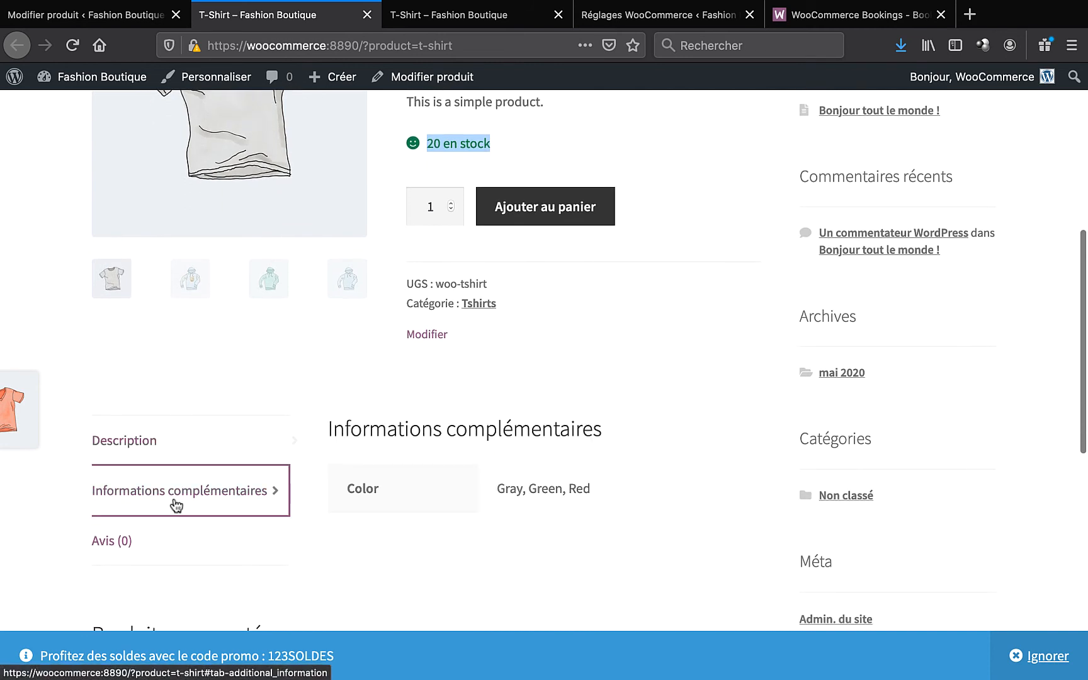
left_click_drag(498, 490, 592, 494)
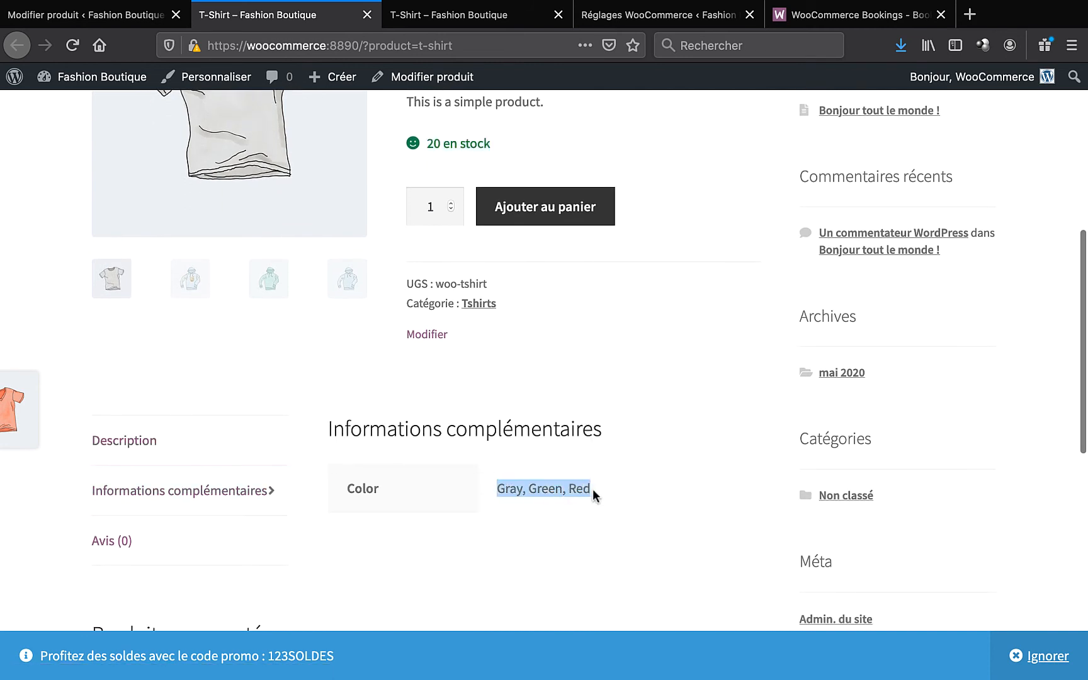
left_click(521, 348)
- View the logo, green and blue hoodie gallery images on the product page
scroll(521, 346, "down", 5)
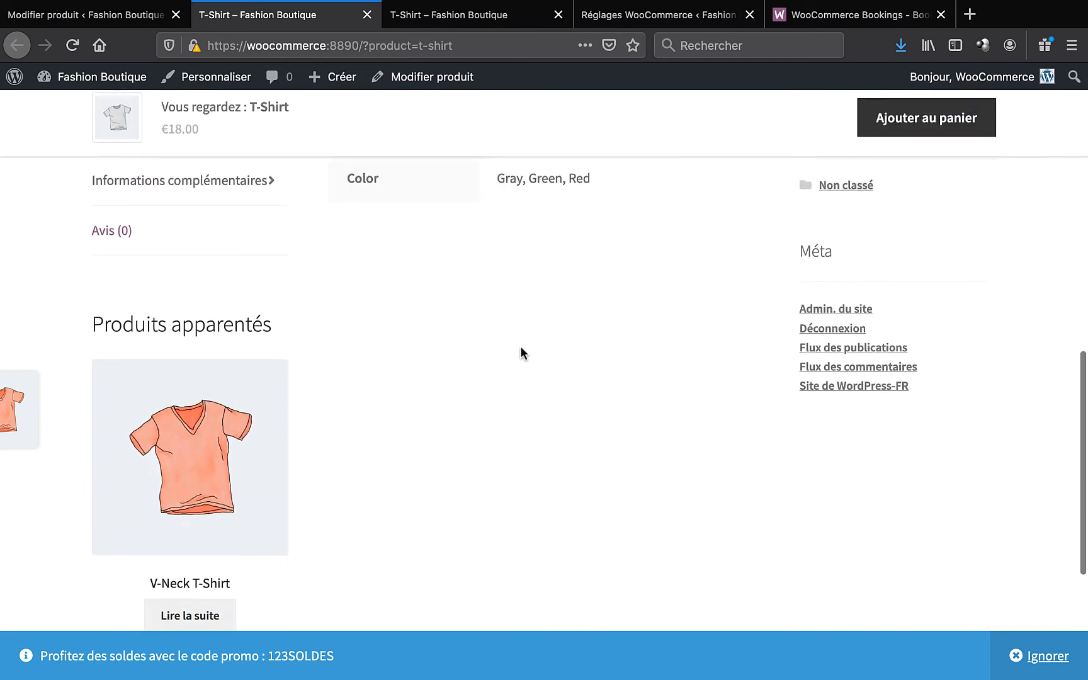
scroll(520, 348, "up", 8)
left_click(208, 488)
left_click(284, 490)
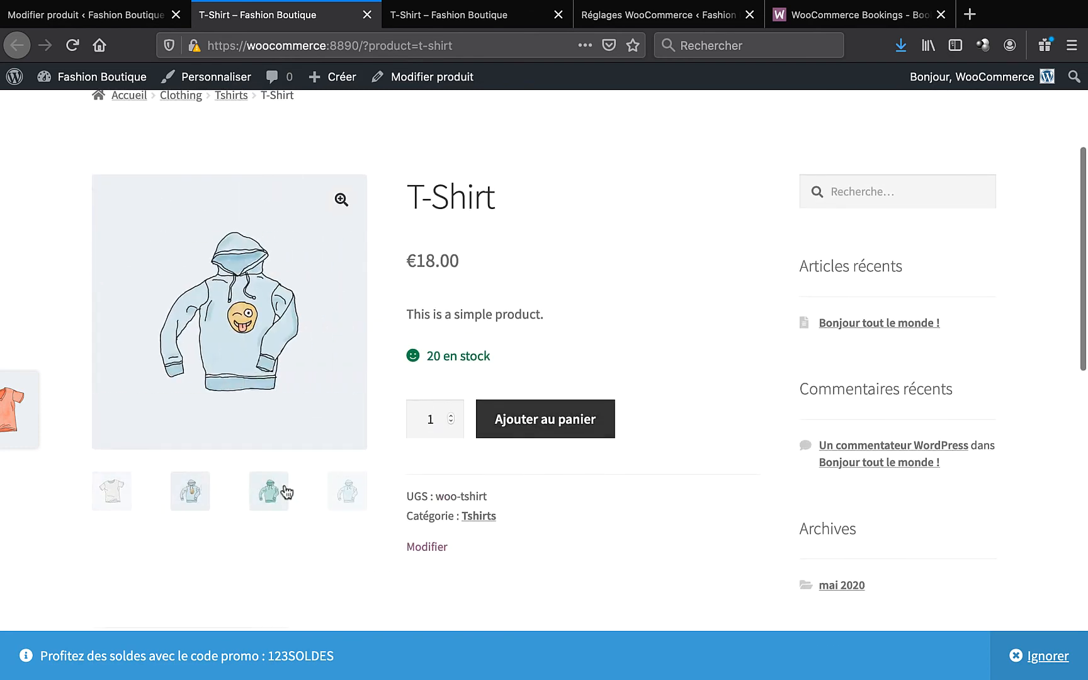
left_click(348, 502)
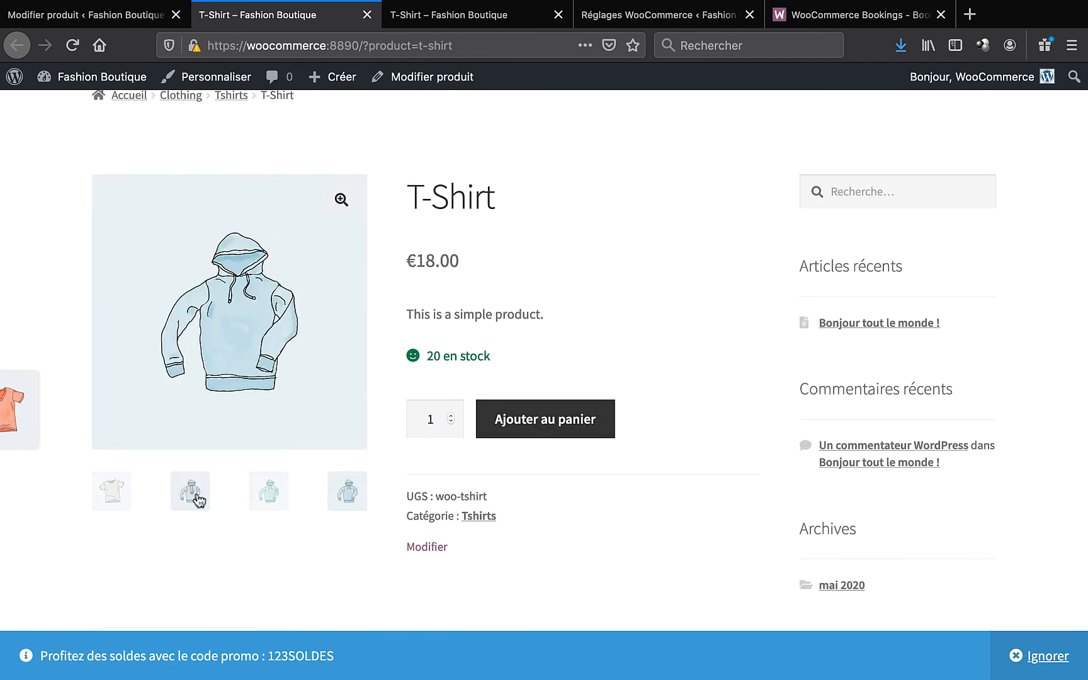
- Re-check the Gray and Green colour values listed for the product
scroll(199, 501, "down", 5)
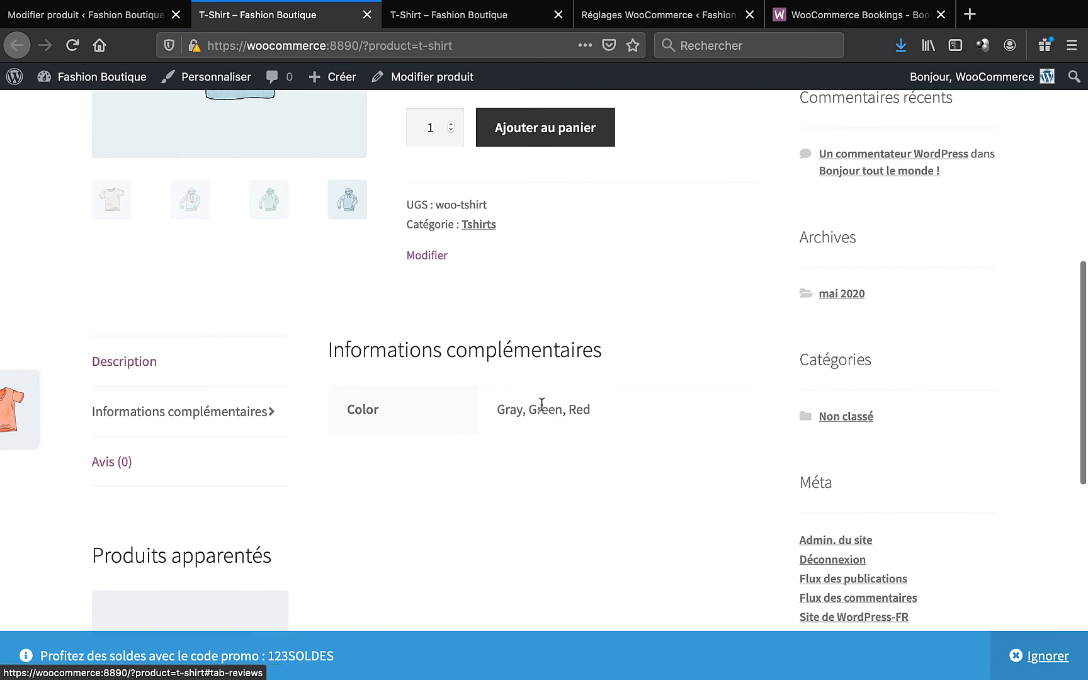
left_click_drag(498, 410, 528, 409)
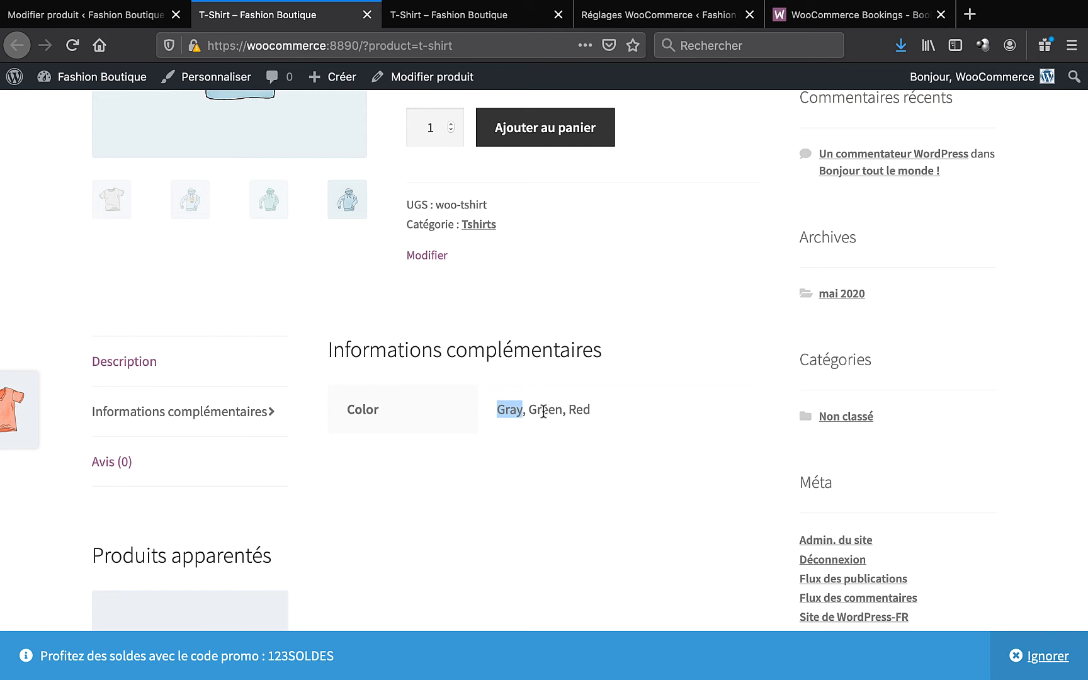
double_click(543, 410)
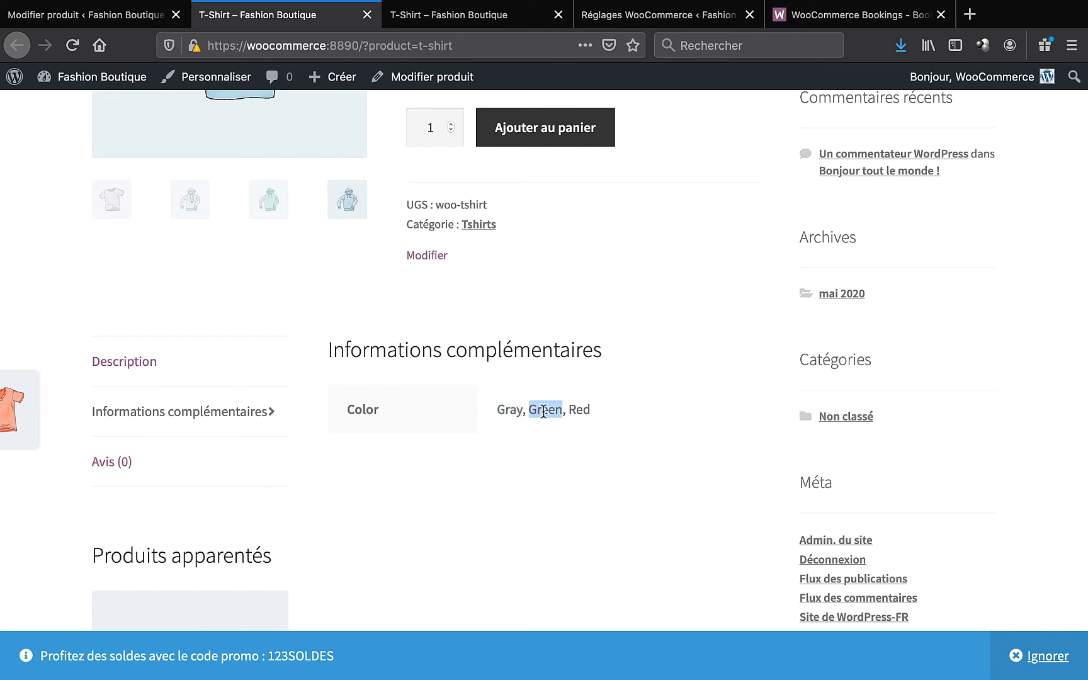
scroll(543, 413, "up", 2)
left_click(538, 441)
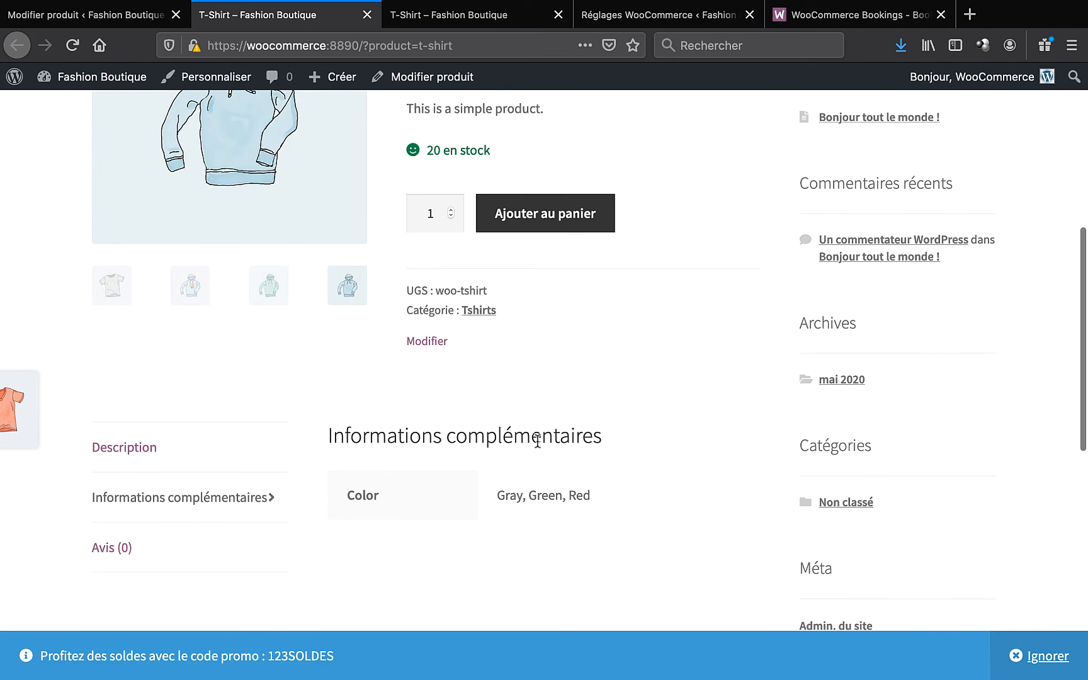
scroll(537, 441, "up", 6)
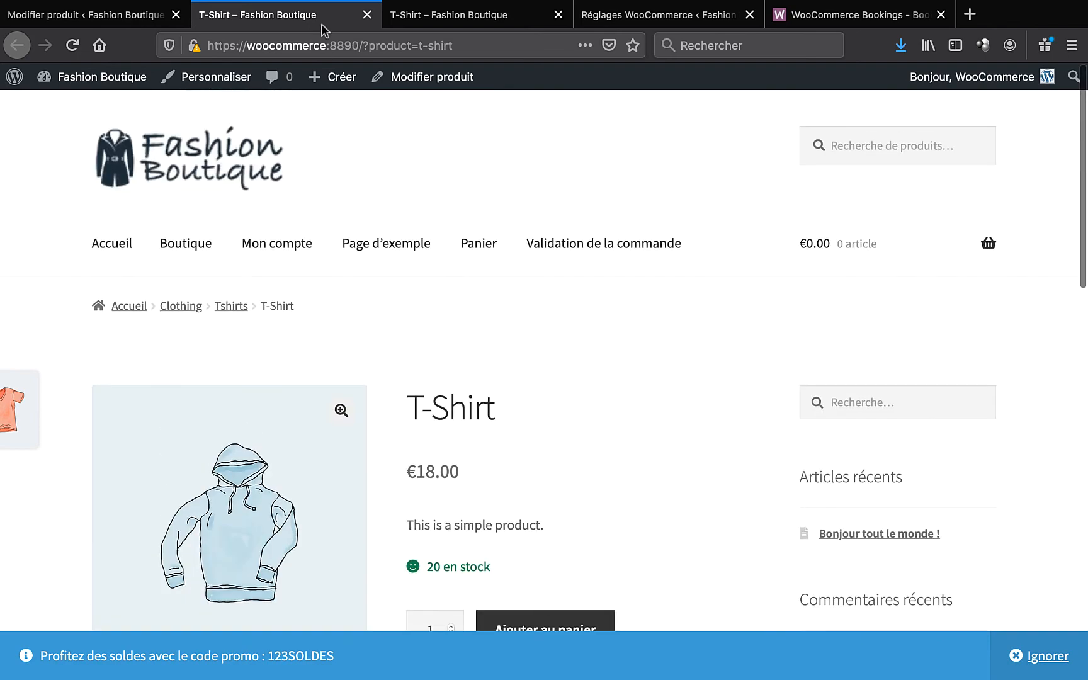
- Back in the product editor, change the T-Shirt's type to Produit variable
left_click(111, 16)
scroll(683, 331, "down", 10)
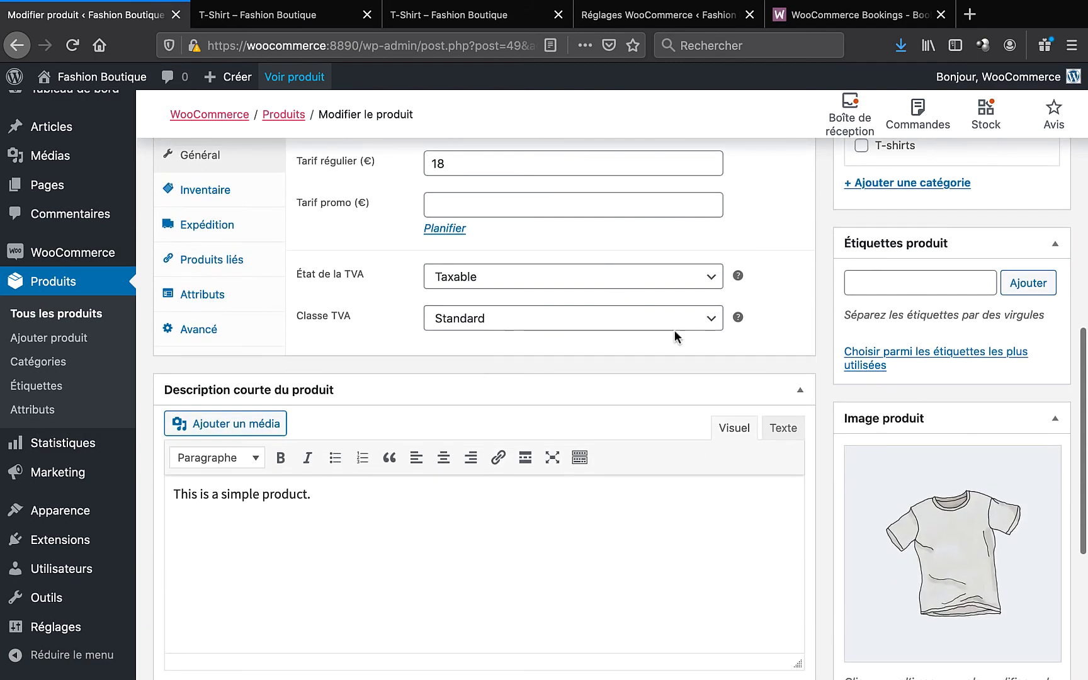
scroll(243, 289, "up", 3)
left_click(340, 245)
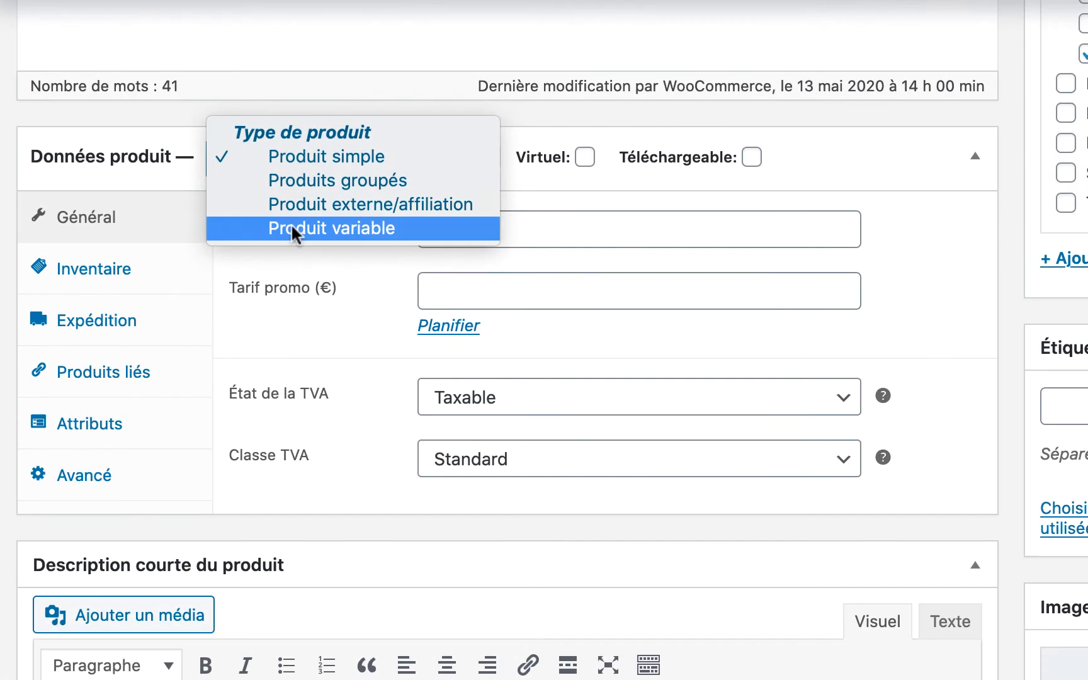
left_click(293, 231)
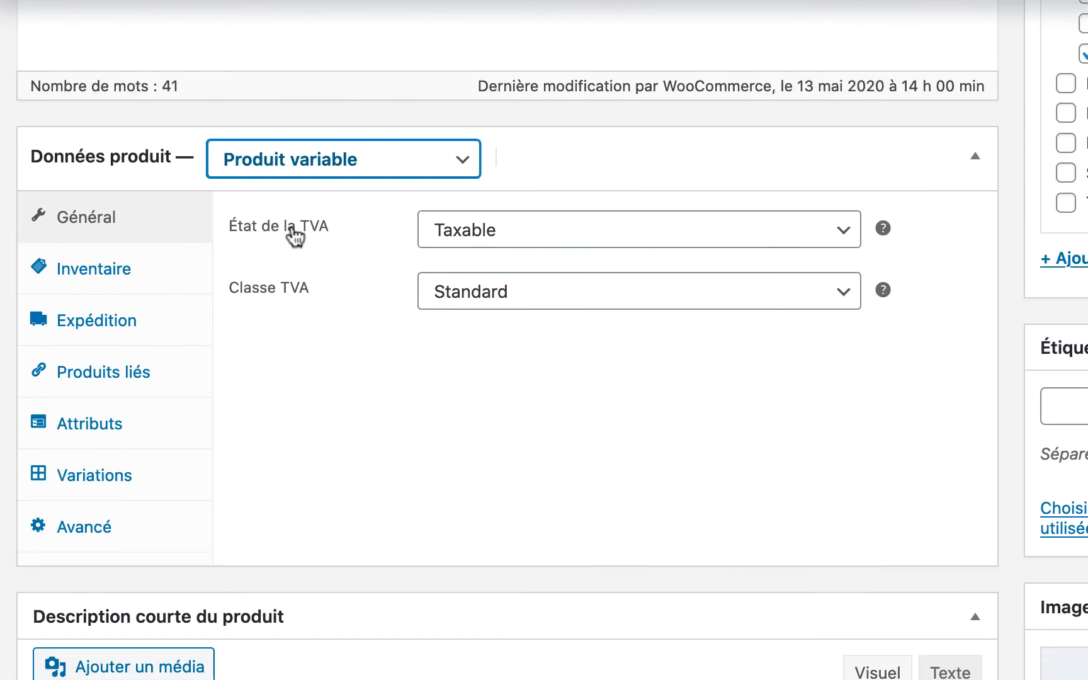
- Mark the Color attribute as used for variations and save the attributes
left_click(77, 433)
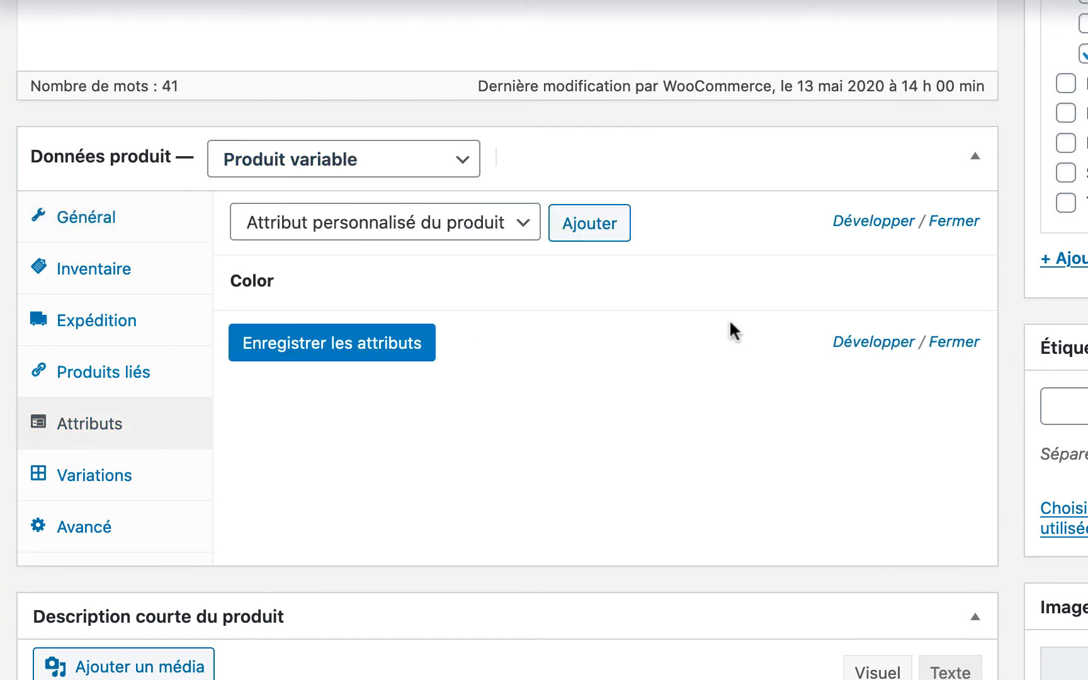
left_click(884, 290)
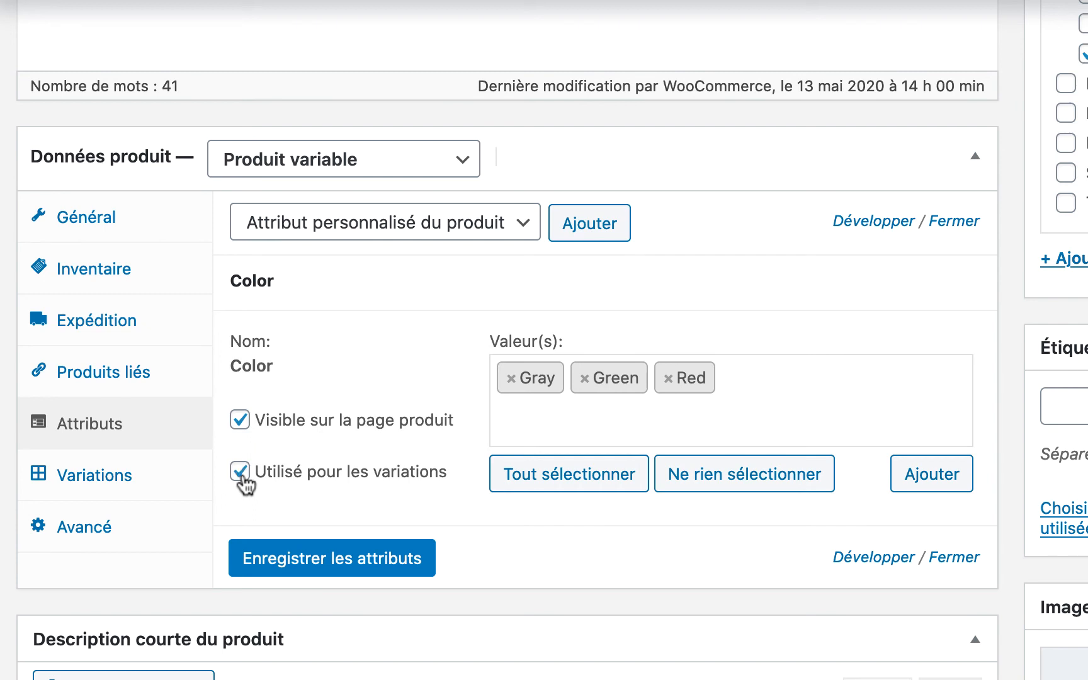
left_click(363, 562)
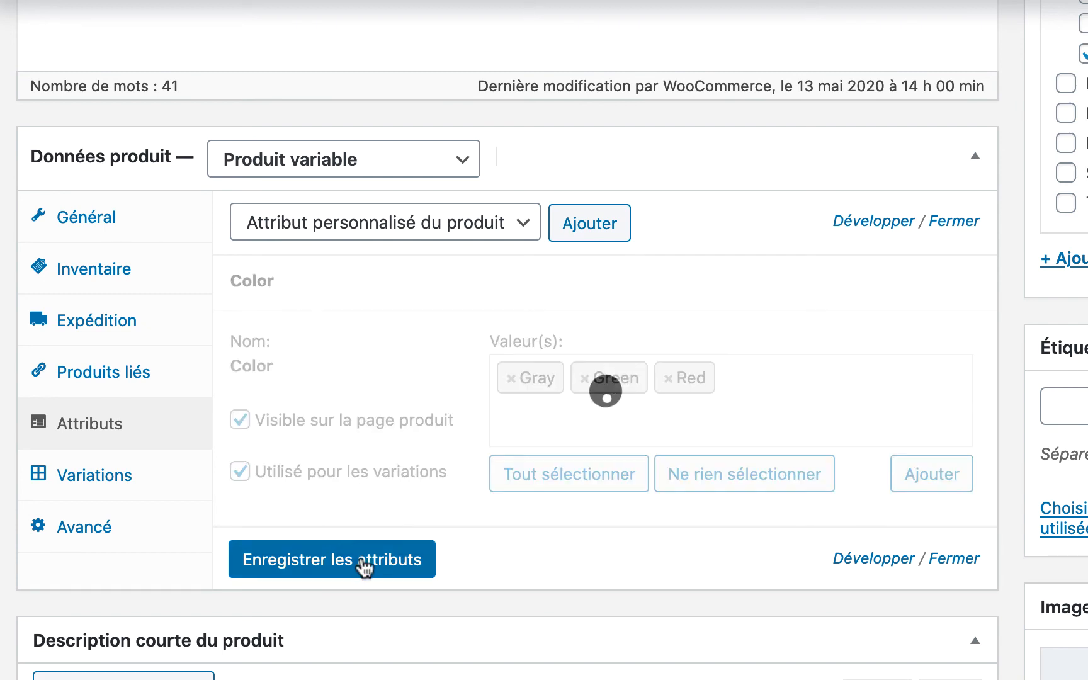
- Create variations from all attributes, generating Gray, Green and Red T-Shirt variations
left_click(114, 485)
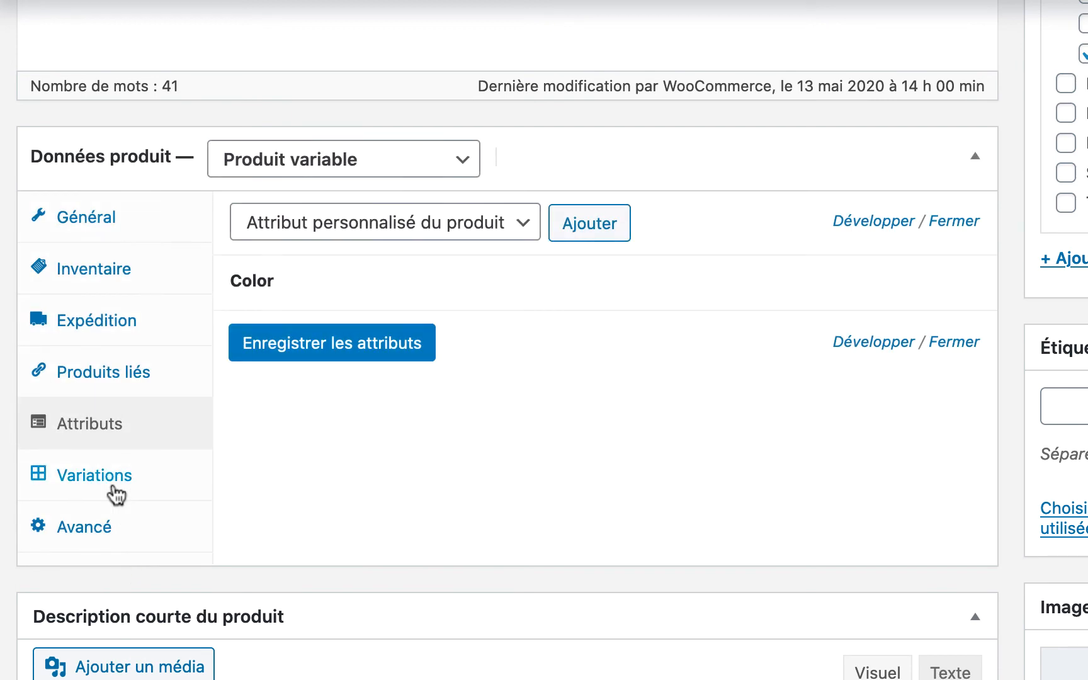
left_click(598, 225)
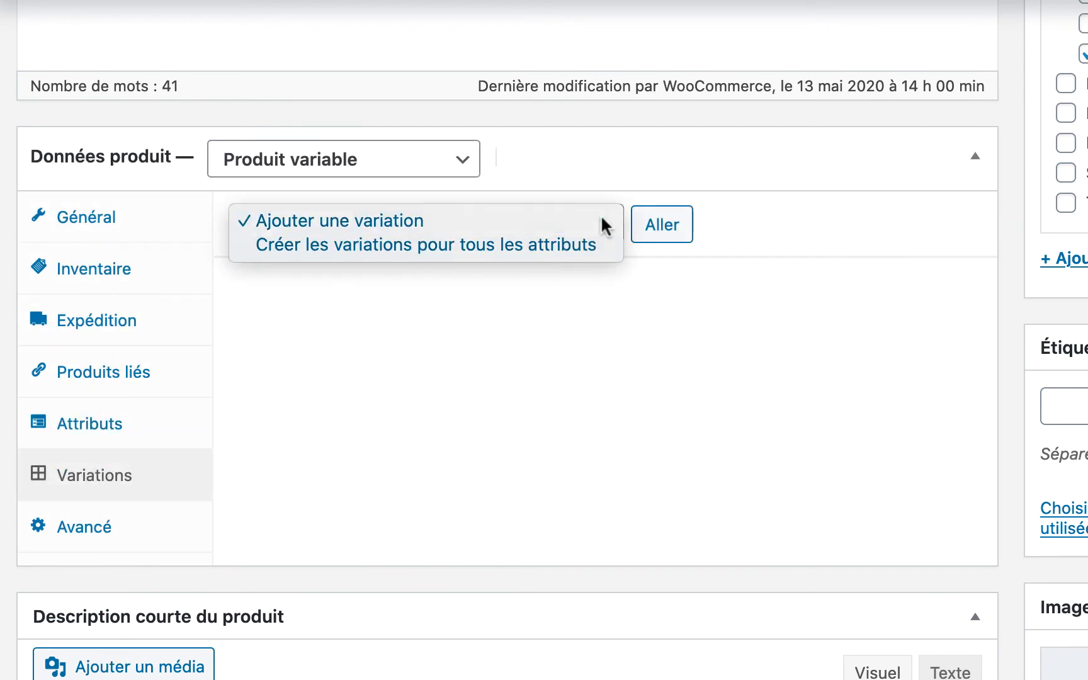
left_click(351, 247)
left_click(670, 222)
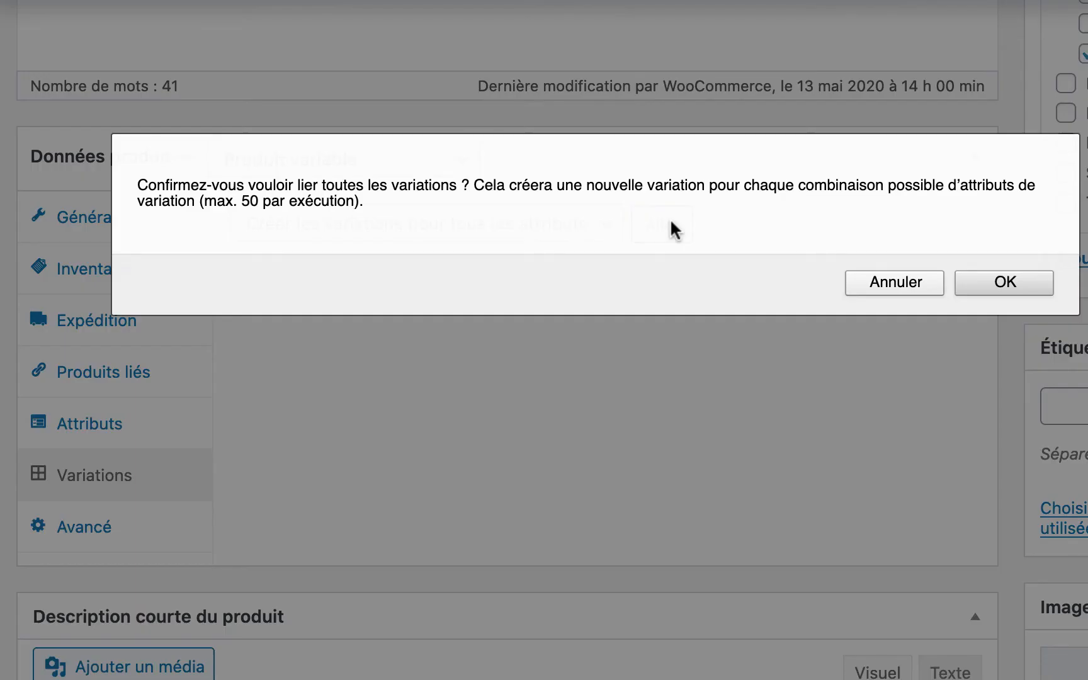
left_click(964, 285)
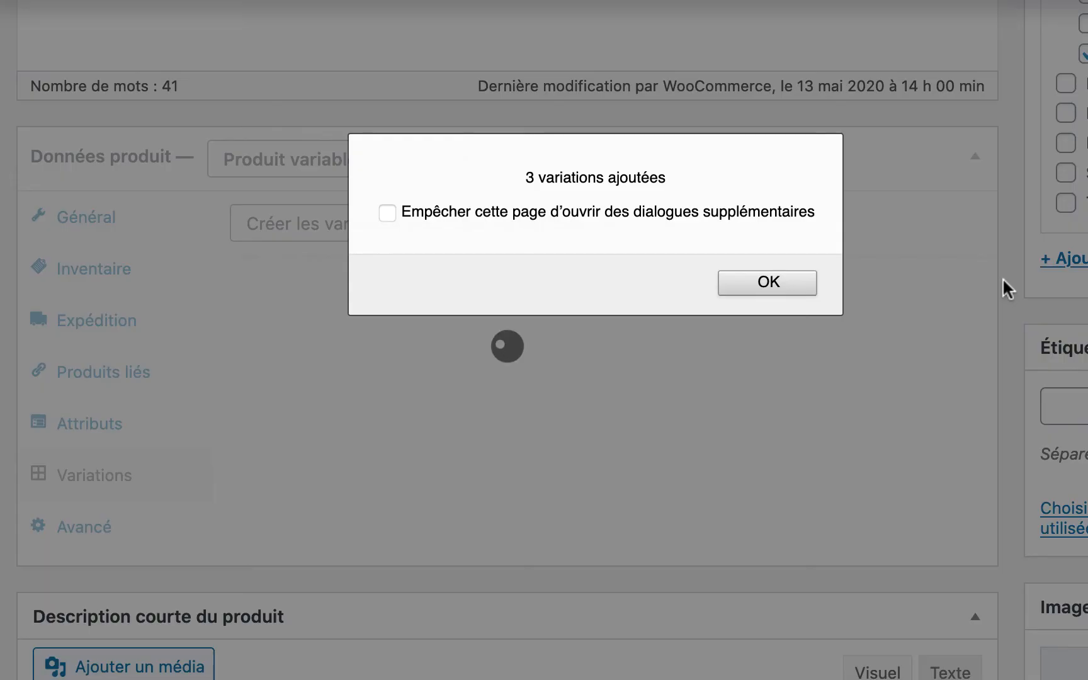
left_click(774, 277)
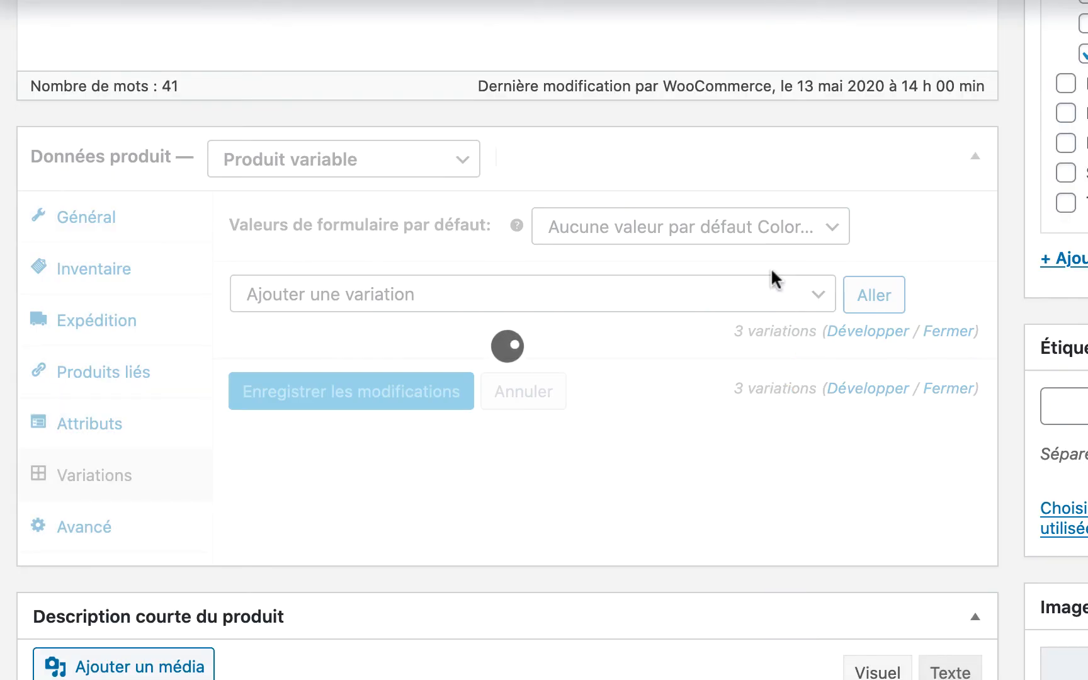
- Price the Gray variation at 18 and track its stock at 5 units
scroll(712, 497, "down", 3)
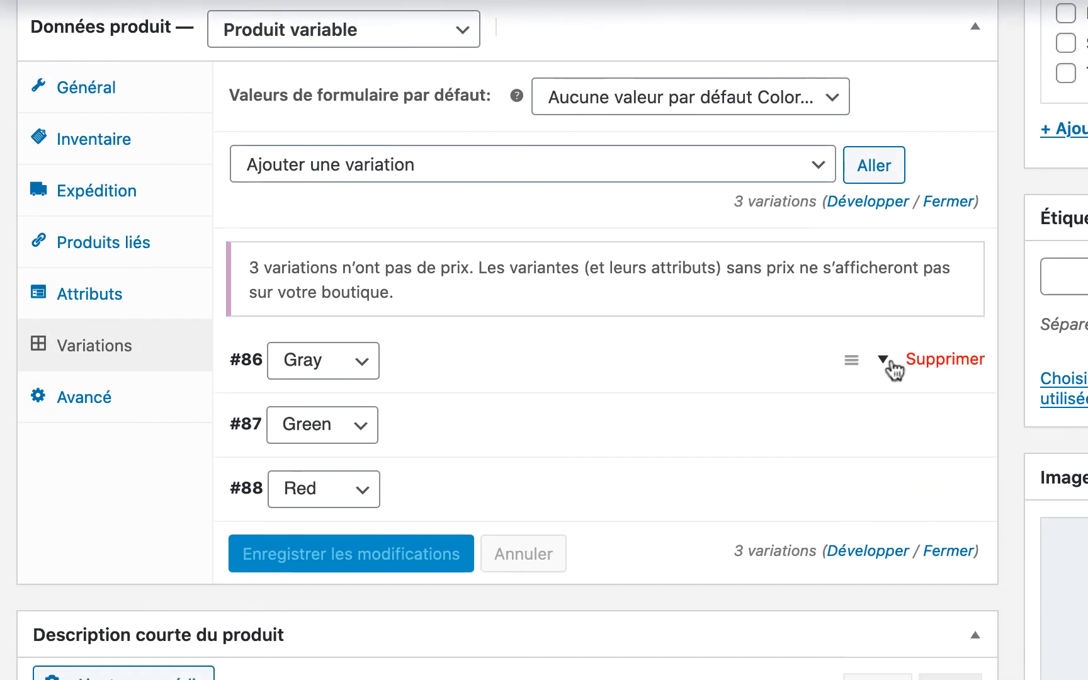
left_click(884, 360)
scroll(432, 478, "down", 5)
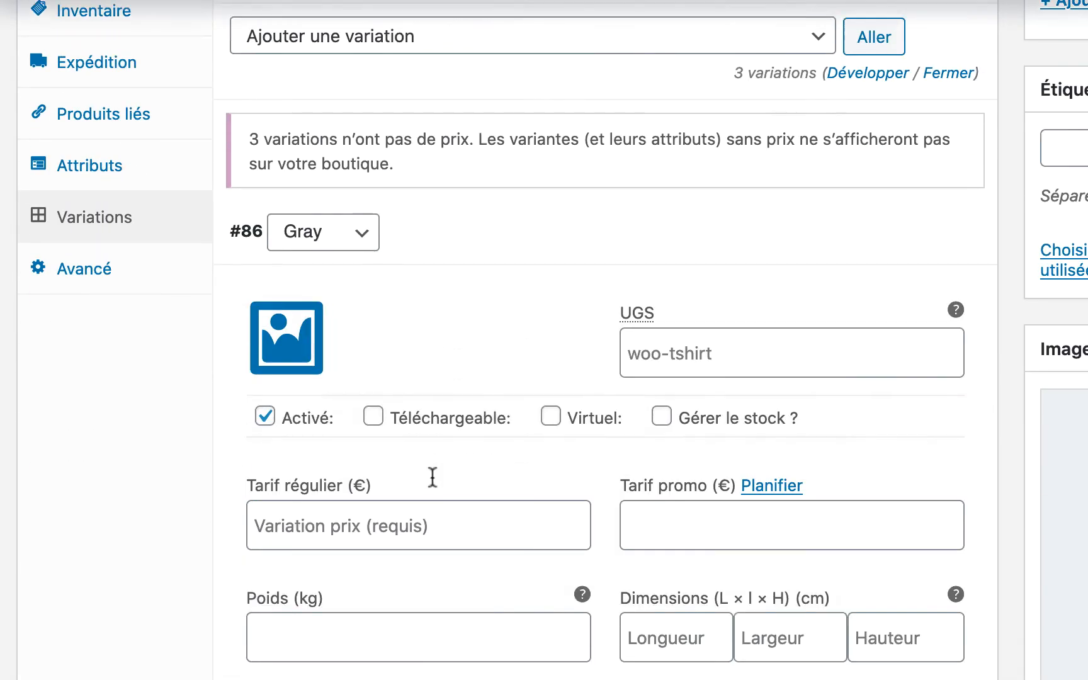
left_click(362, 440)
type("18")
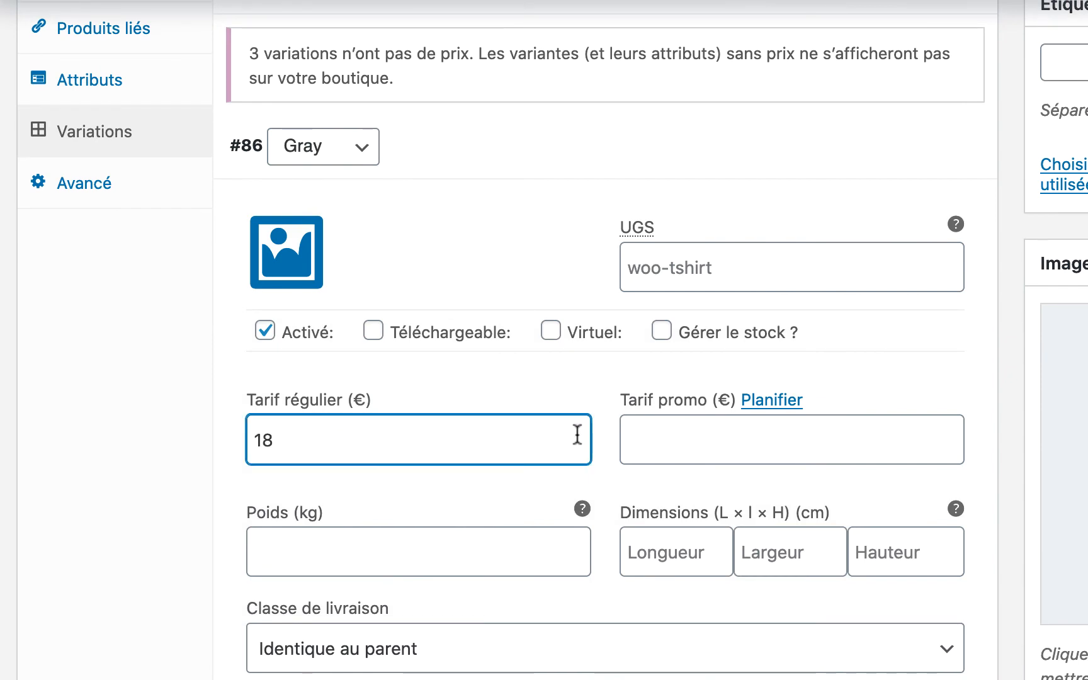
scroll(577, 435, "down", 1)
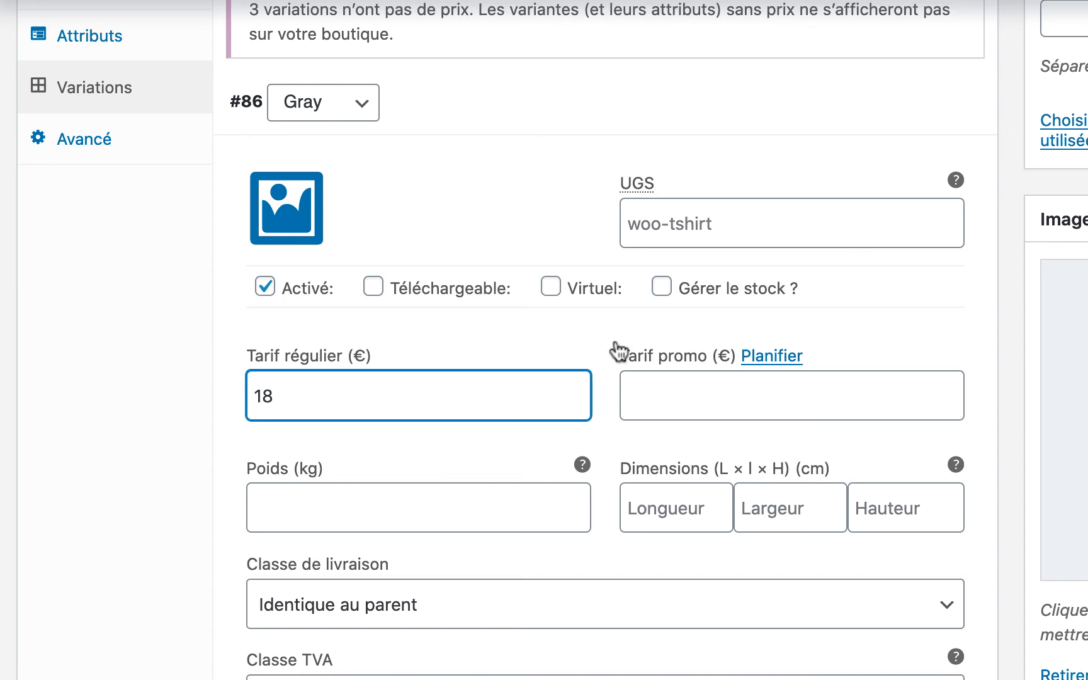
left_click(662, 288)
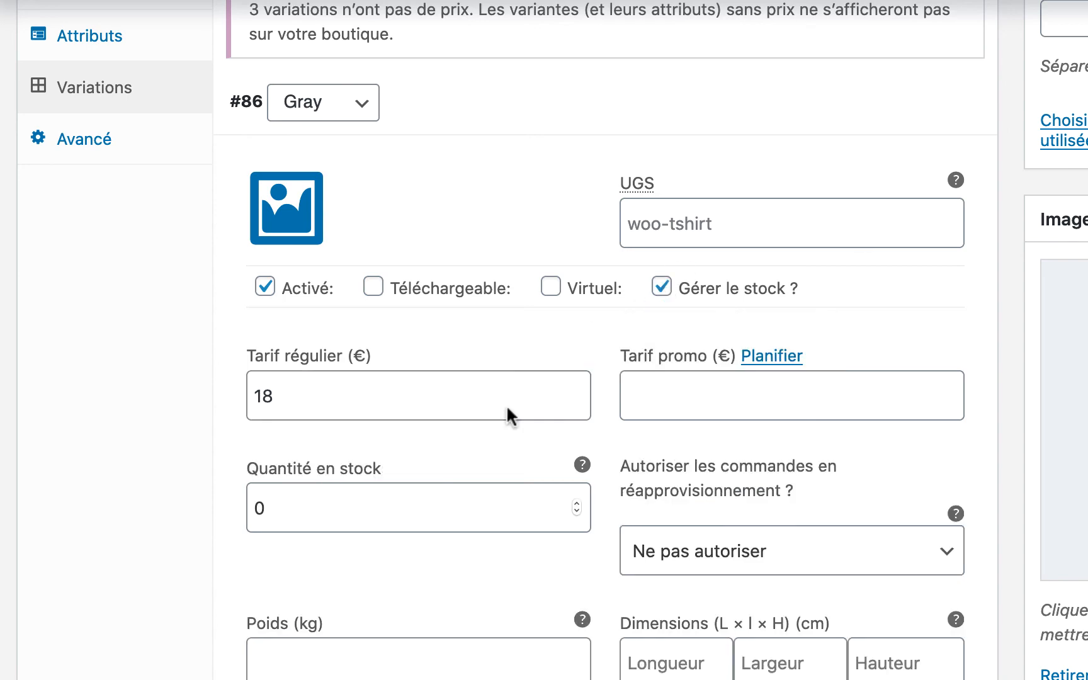
scroll(507, 405, "down", 2)
double_click(349, 405)
type("5")
- Price the Green variation at 18 and track its stock at 5 units
scroll(409, 494, "down", 10)
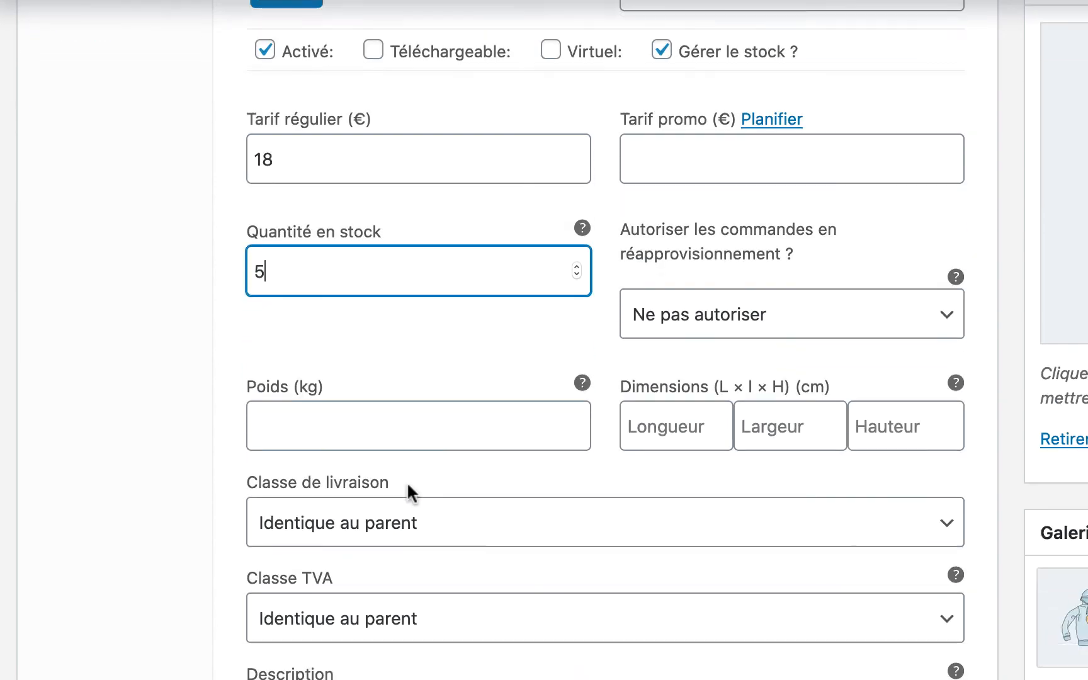
left_click(885, 416)
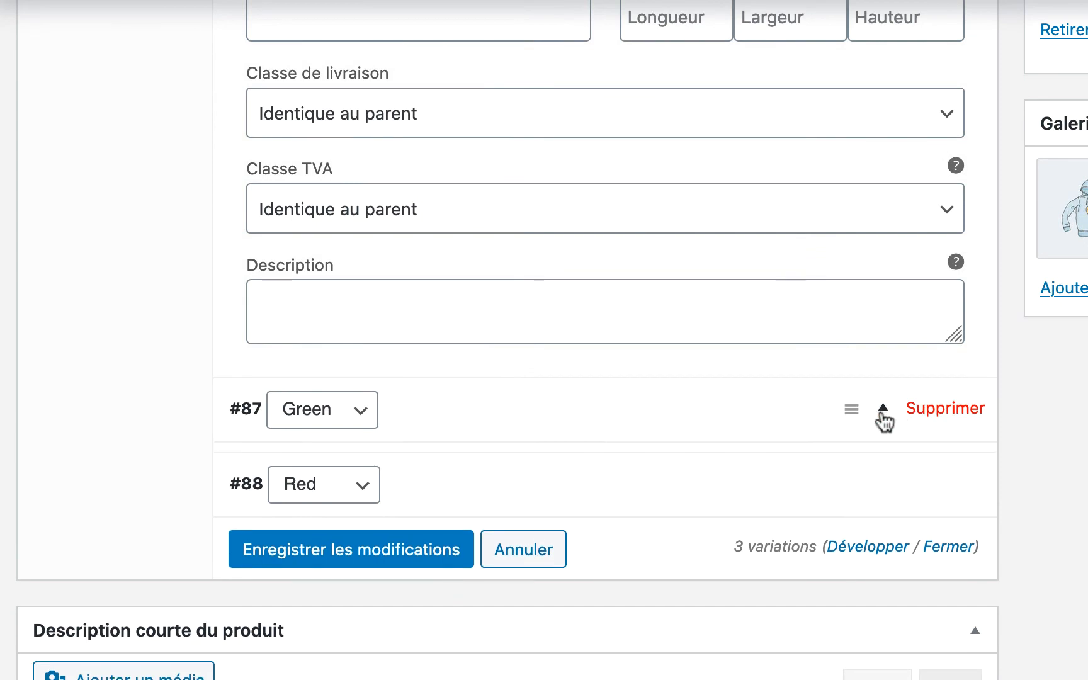
scroll(630, 466, "down", 2)
left_click(663, 488)
scroll(663, 491, "down", 2)
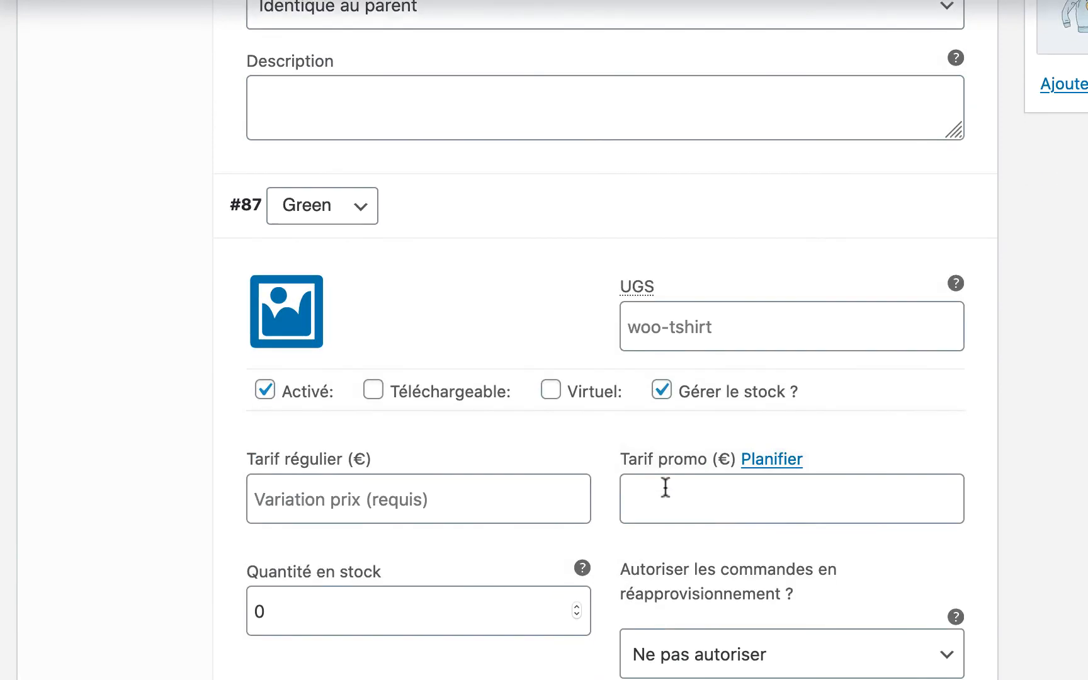
left_click(419, 483)
type("18")
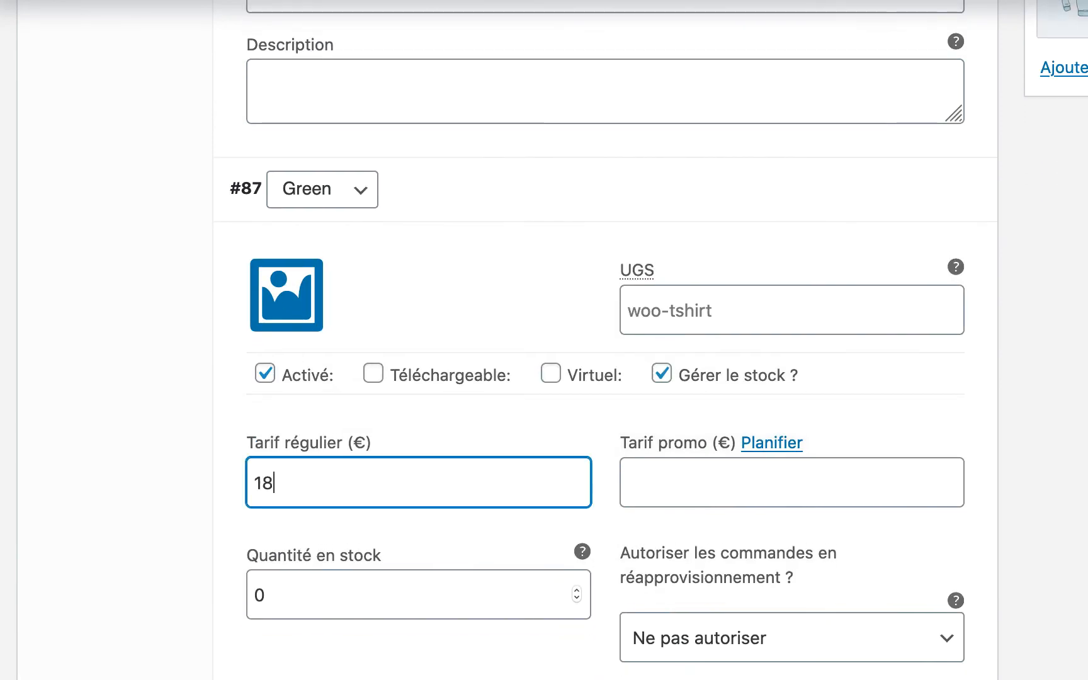
double_click(293, 603)
type("5")
scroll(293, 603, "down", 8)
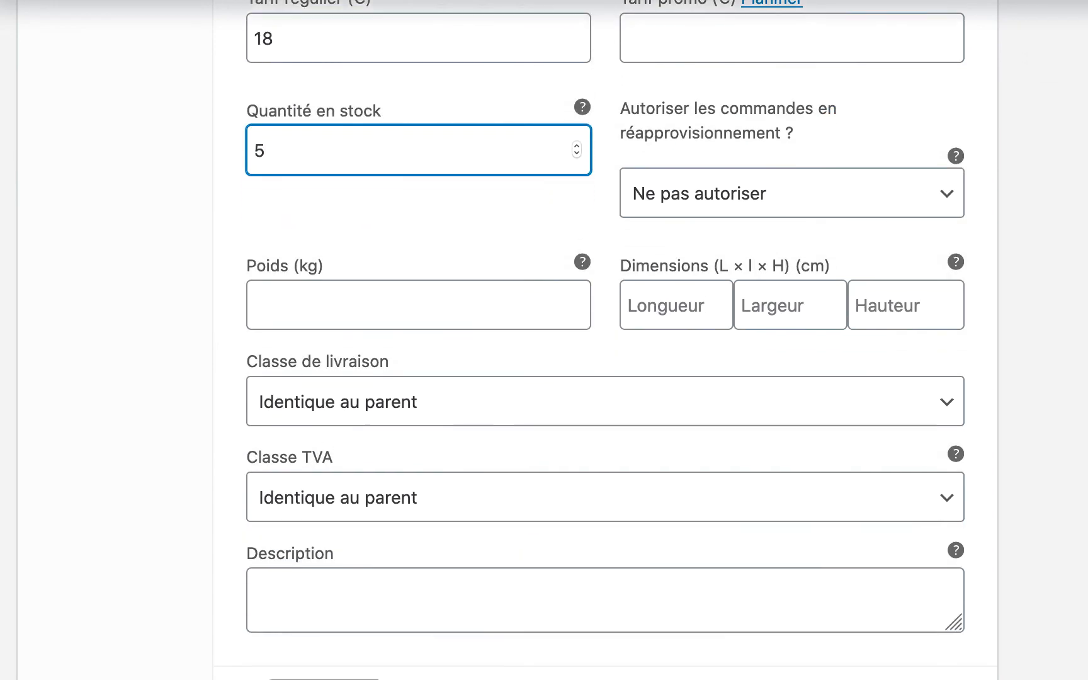
scroll(620, 444, "down", 4)
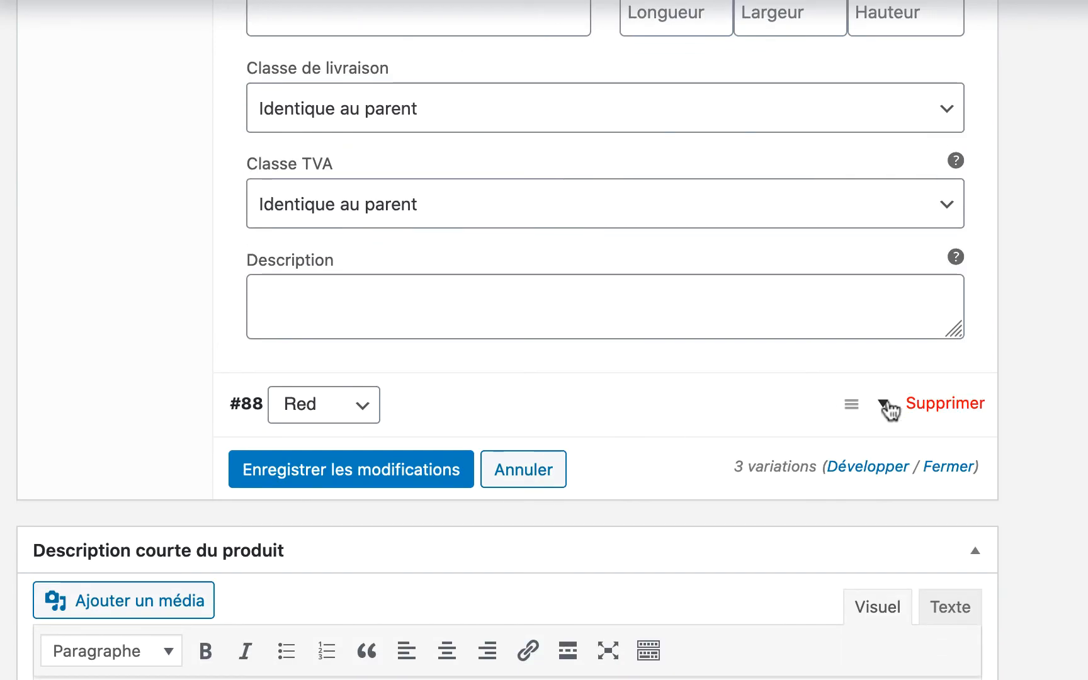
- Price the Red variation at 18 with 10 in stock, then save and update the product
left_click(888, 408)
left_click(662, 590)
scroll(670, 655, "down", 4)
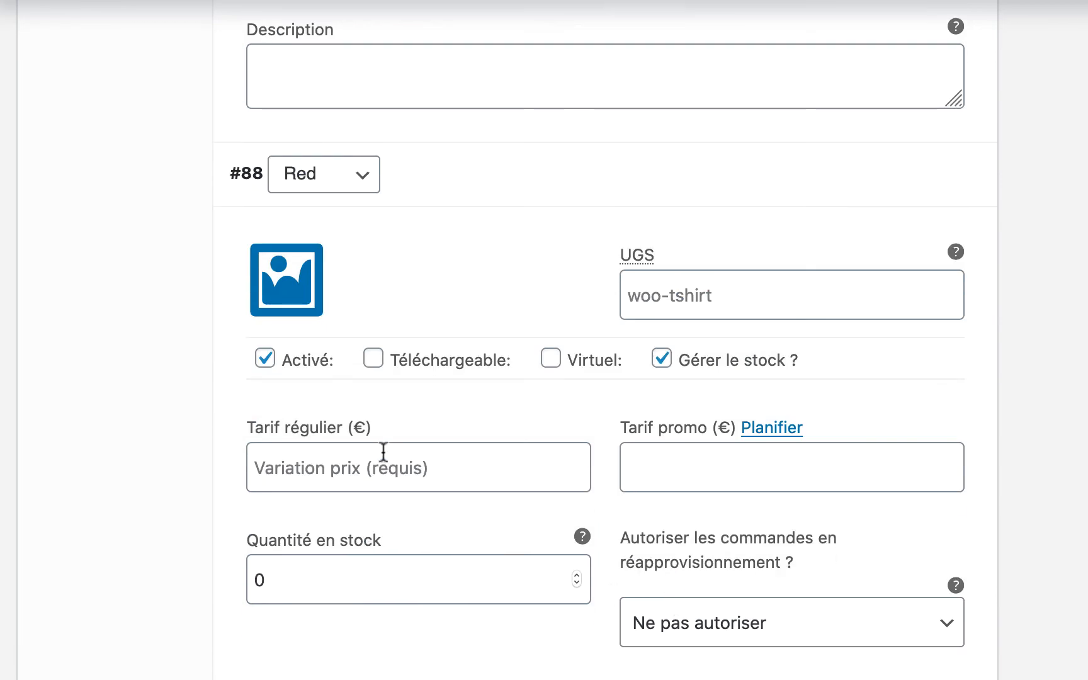
left_click(380, 467)
type("18")
left_click(291, 578)
double_click(291, 578)
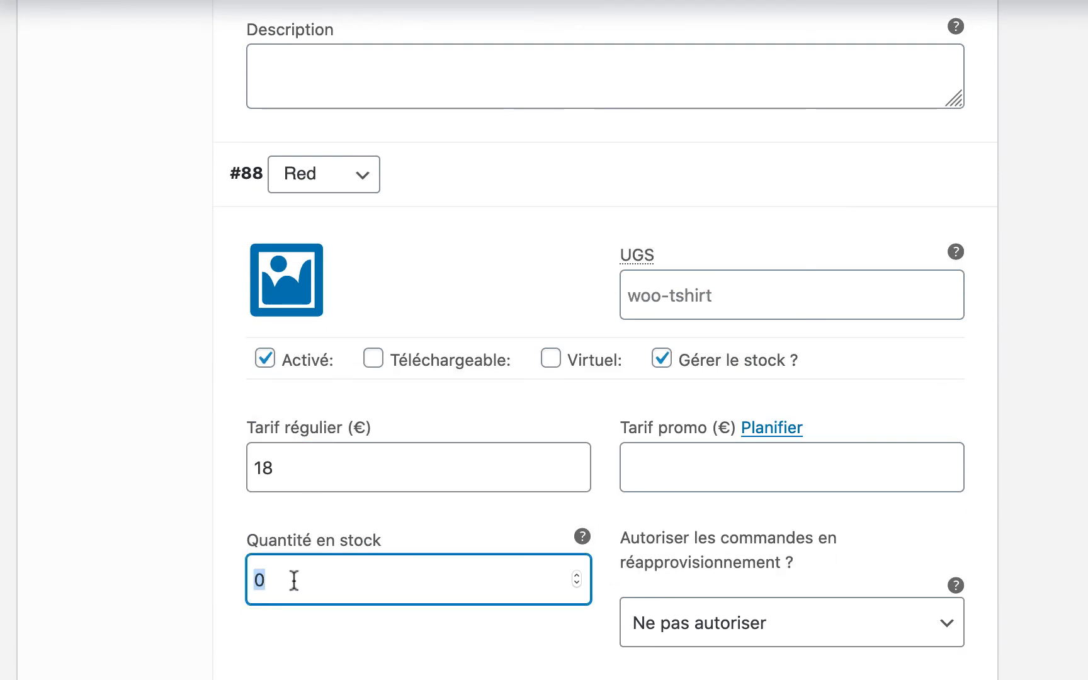
type("10")
scroll(287, 605, "down", 10)
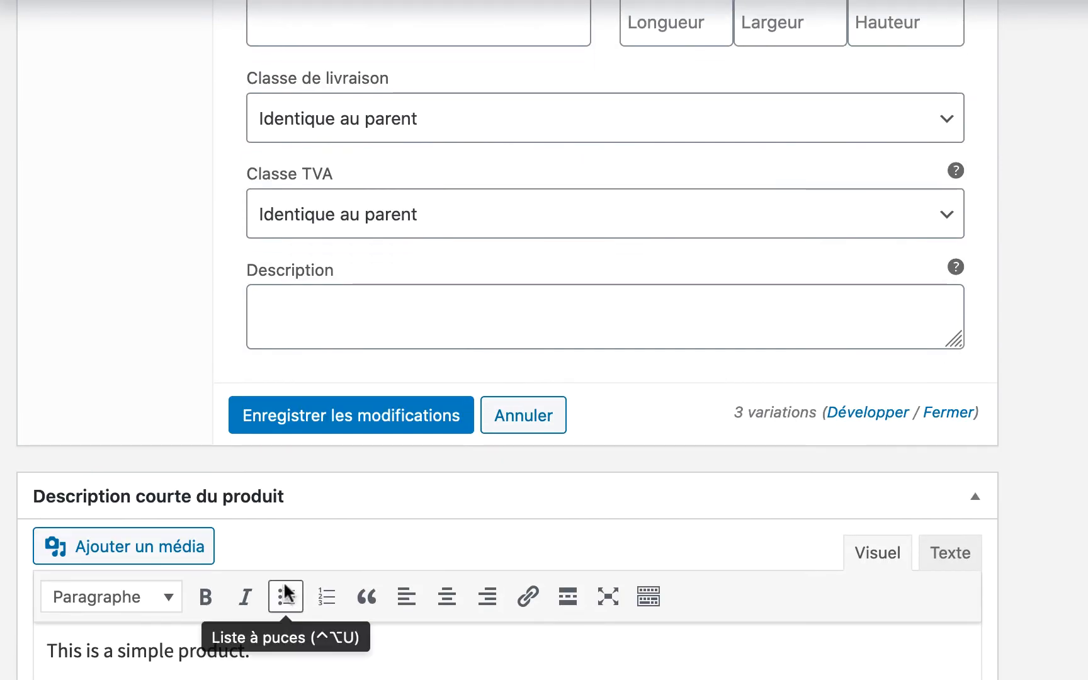
left_click(376, 427)
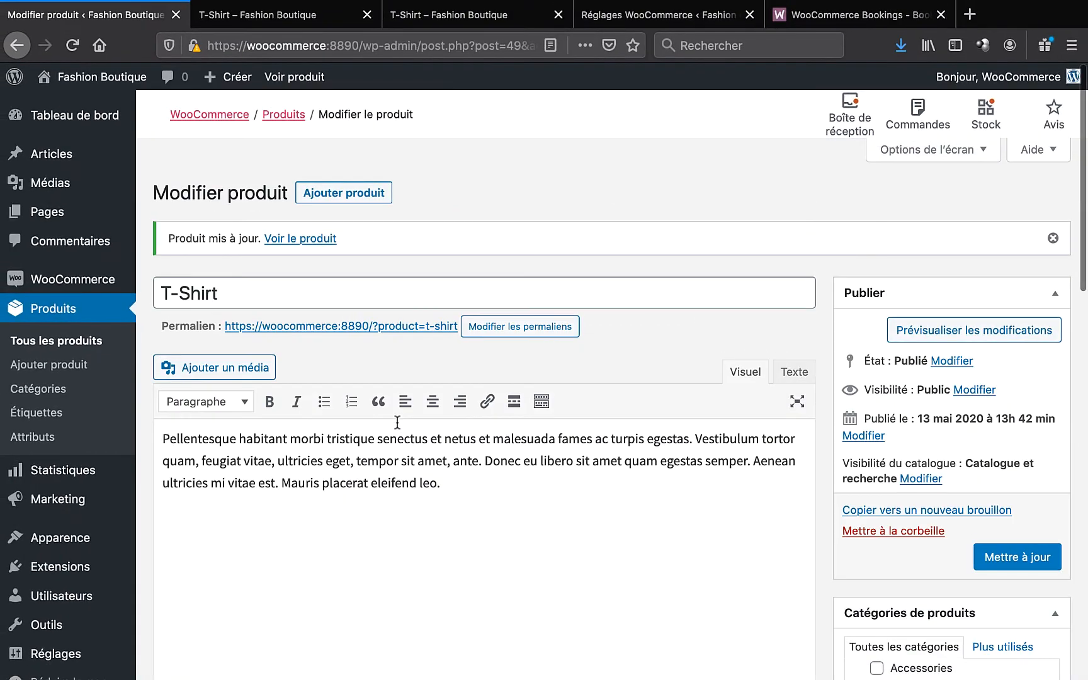
left_click(1023, 565)
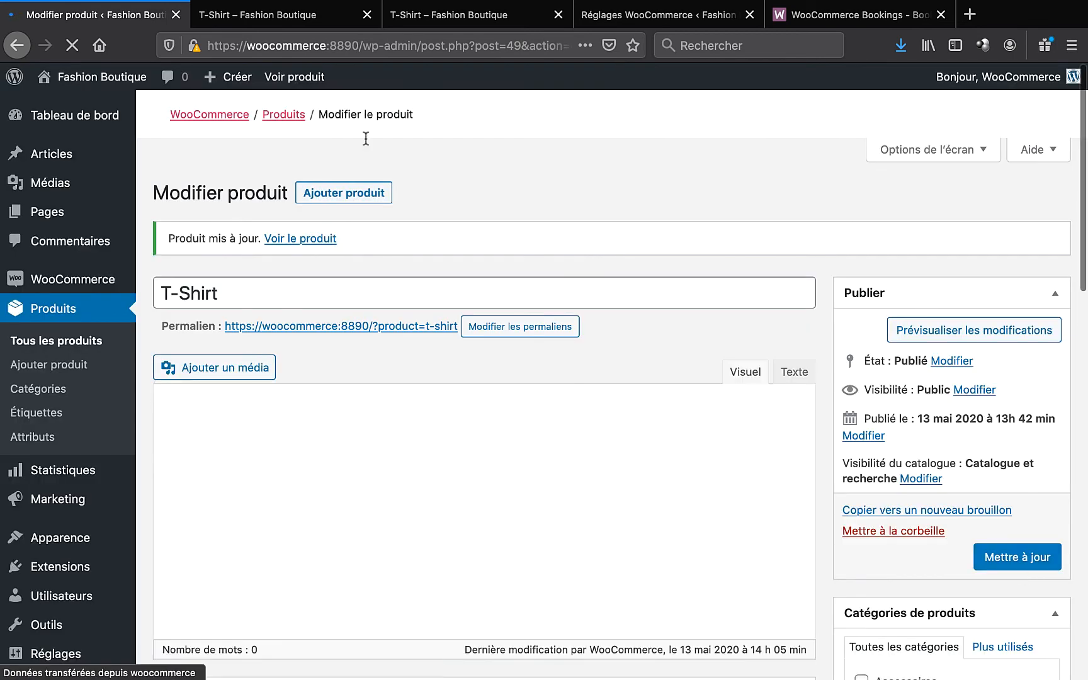
- Switch to the 'T-Shirt – Fashion Boutique' storefront tab
left_click(255, 17)
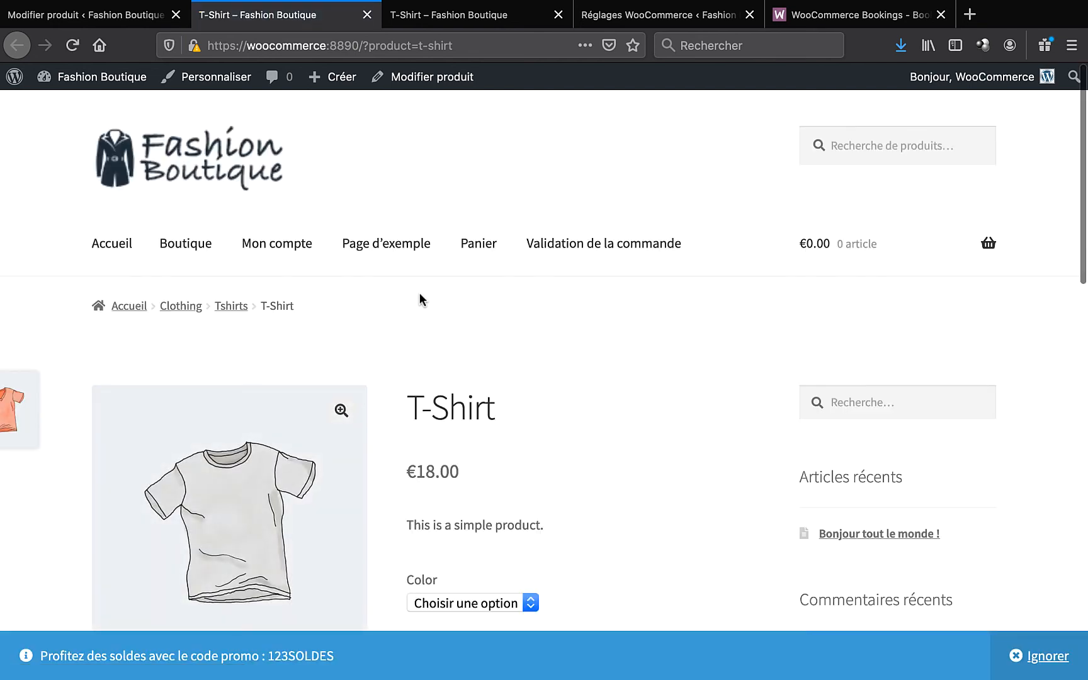
- Compare Green and Red colour stock, then add a Green T-Shirt to the cart
scroll(419, 293, "down", 3)
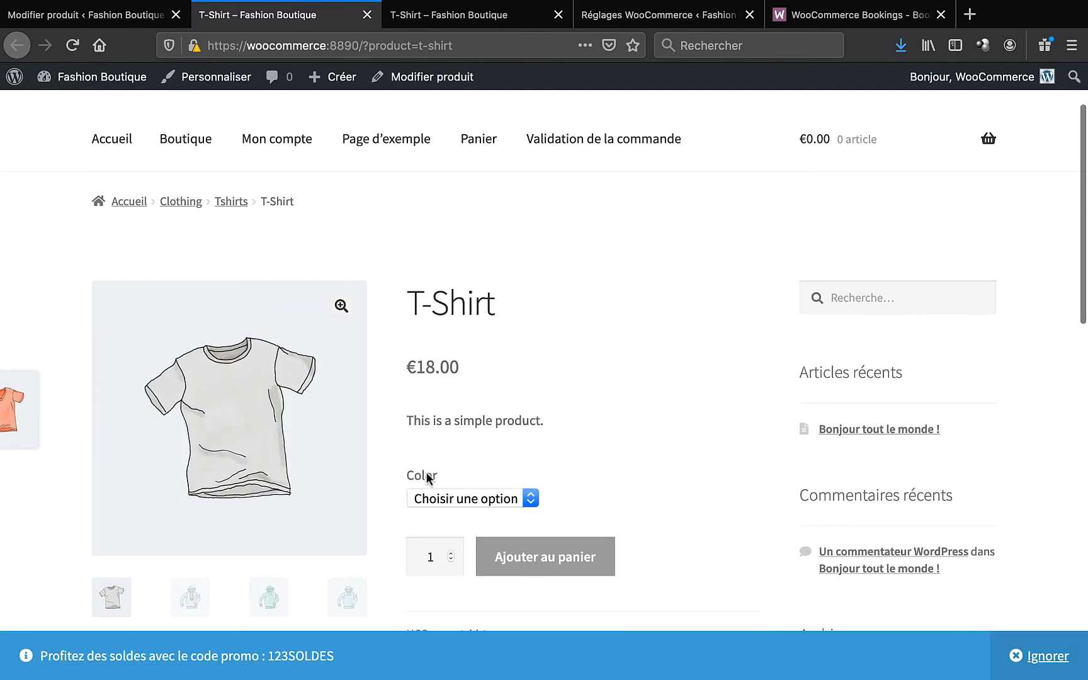
left_click(468, 498)
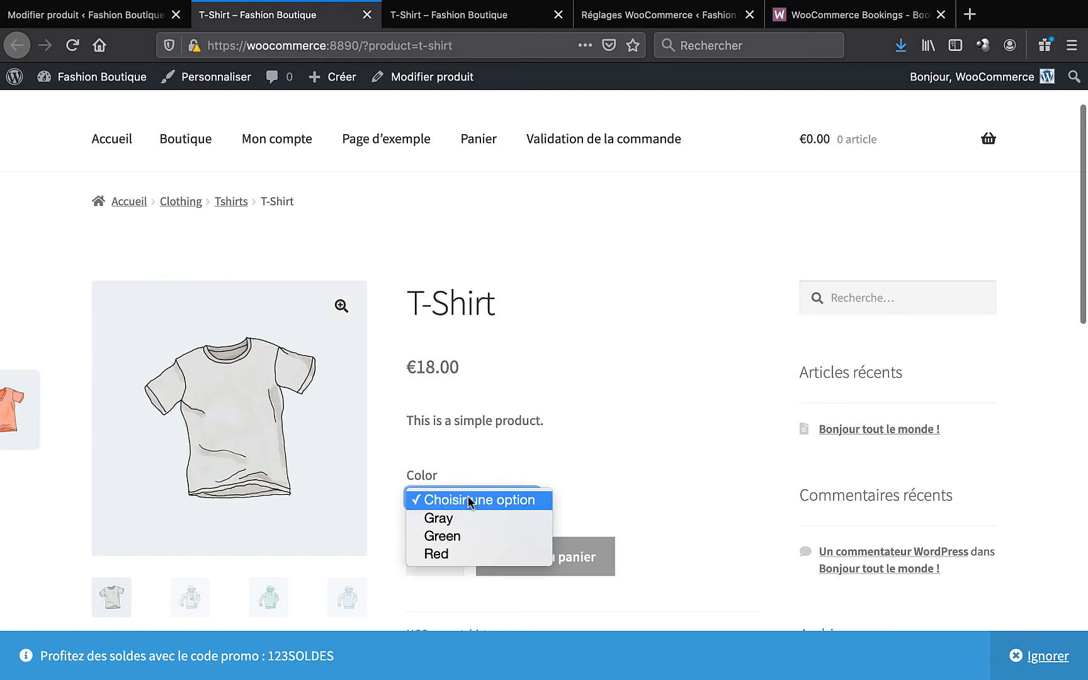
left_click(459, 534)
scroll(639, 473, "down", 2)
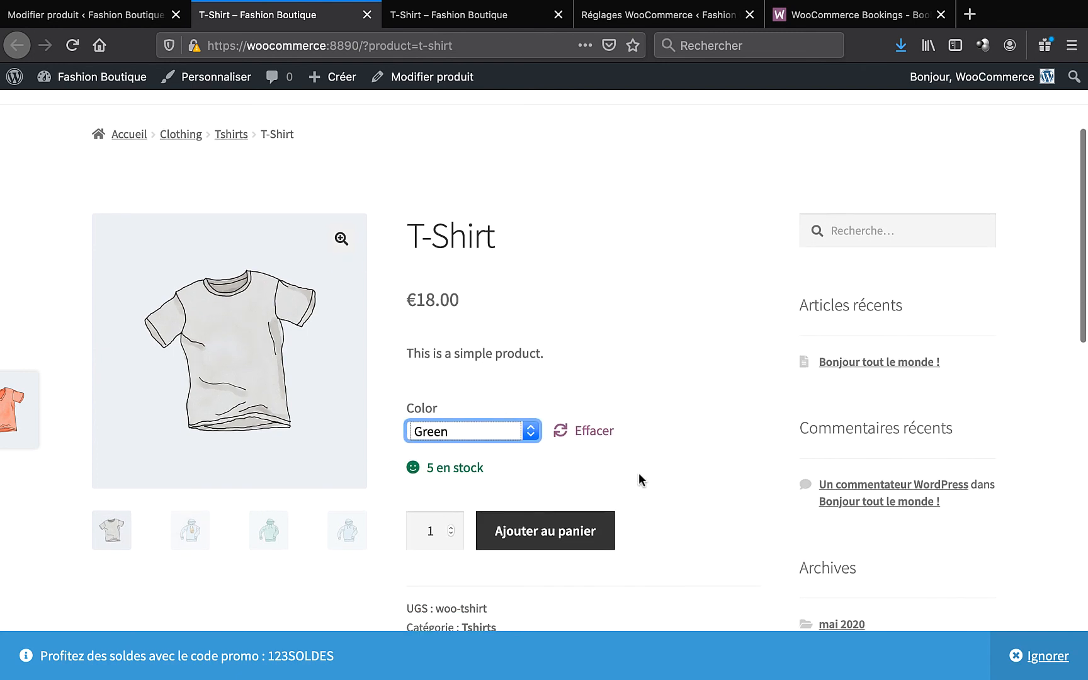
left_click(466, 433)
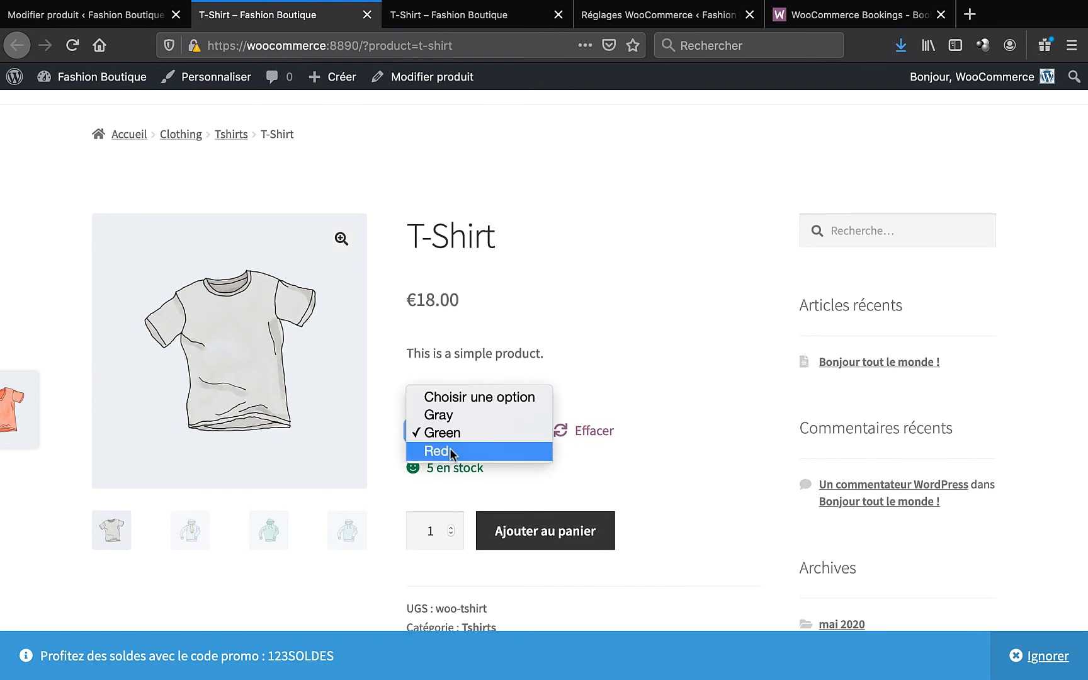
left_click(449, 448)
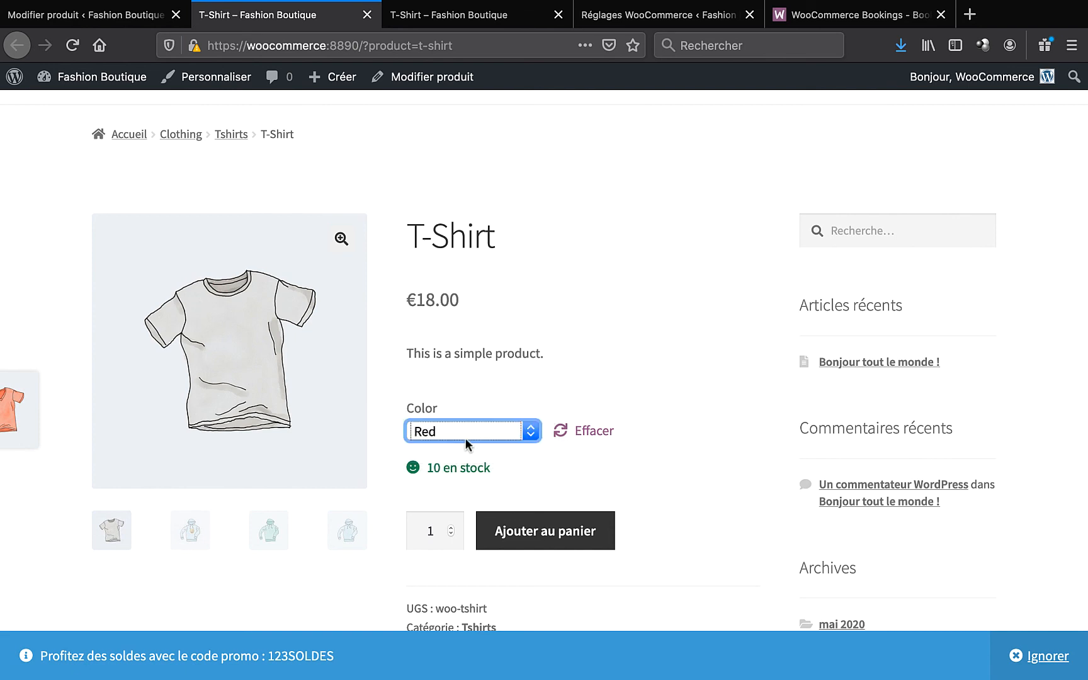
left_click(471, 426)
left_click(469, 411)
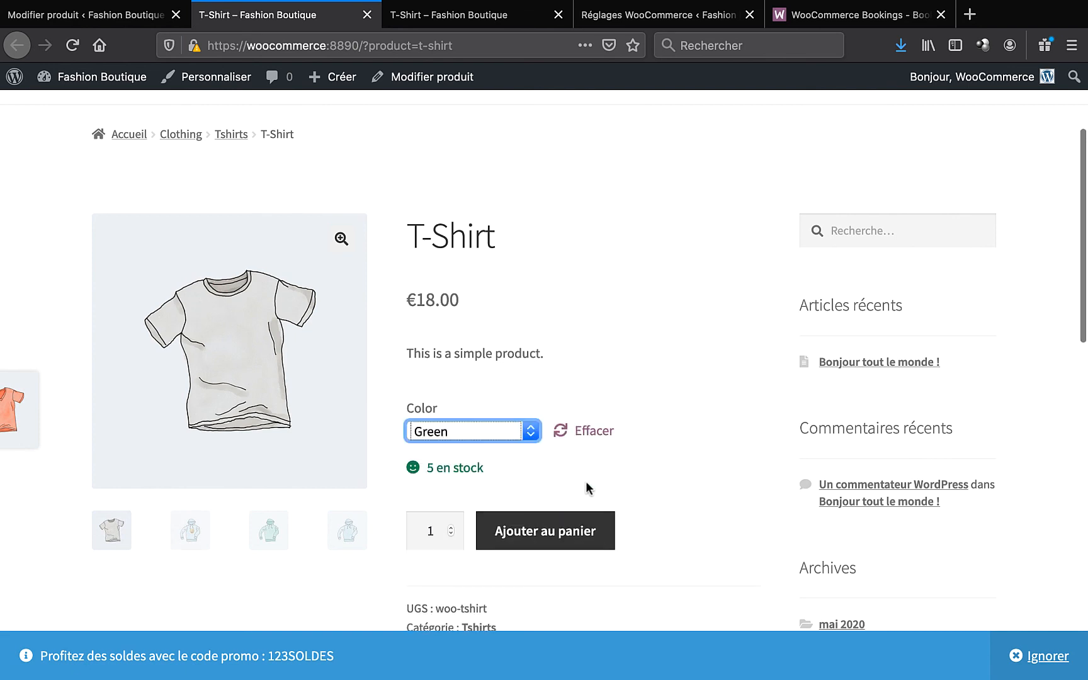
left_click(534, 534)
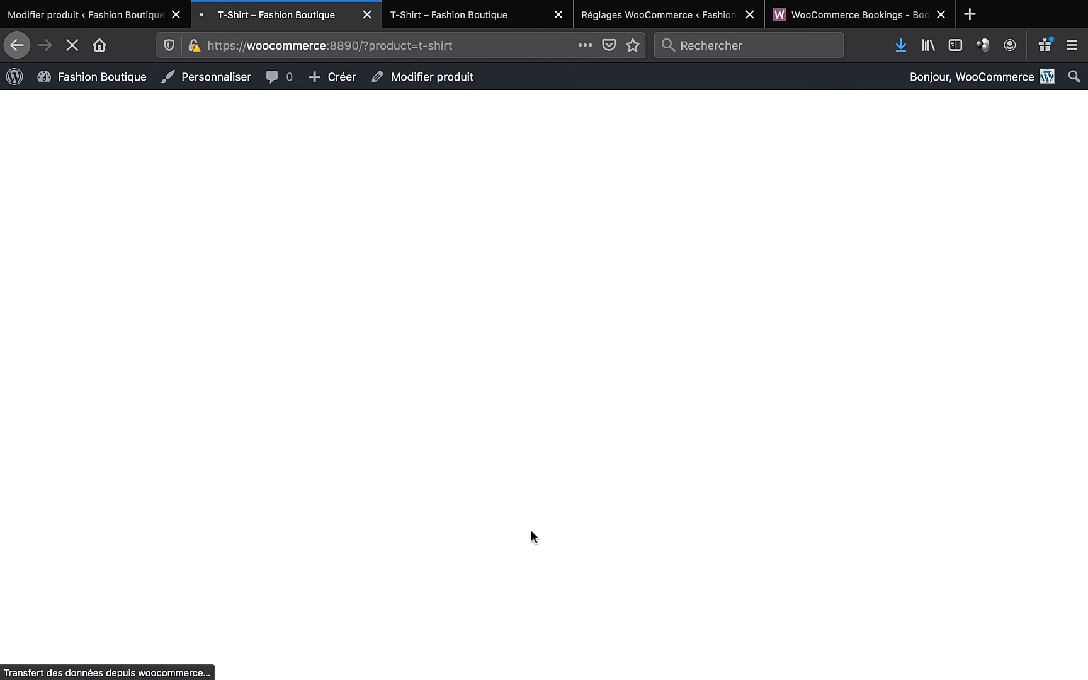
scroll(530, 536, "down", 3)
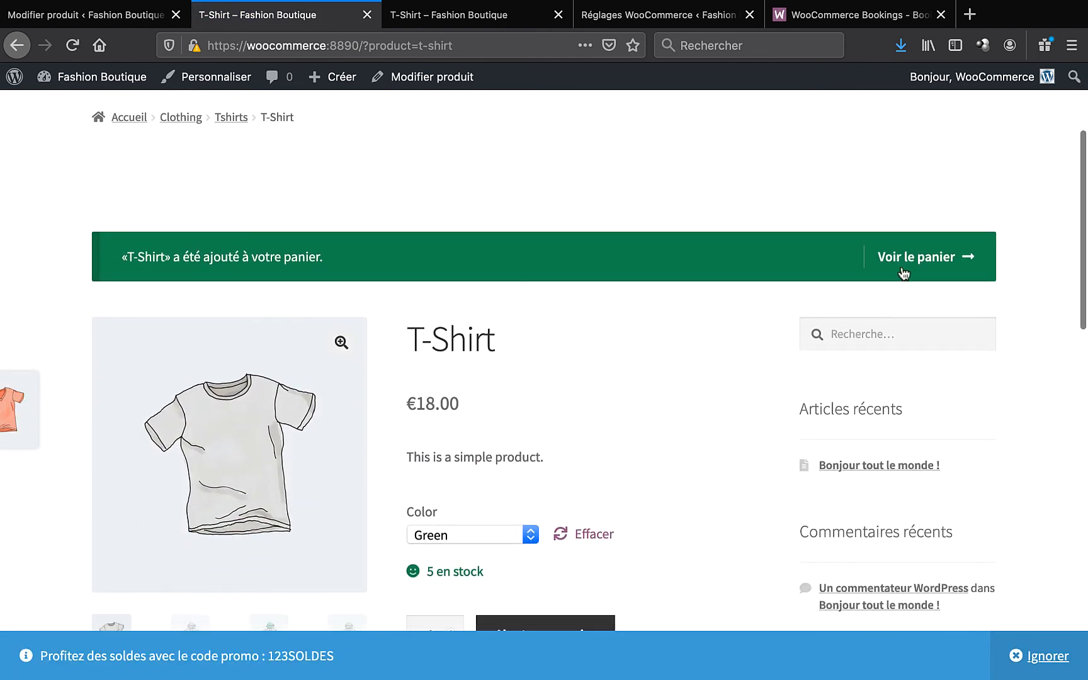
- Open the cart and paste the sale code 123SOLDES from the notice into Code promo
left_click(918, 265)
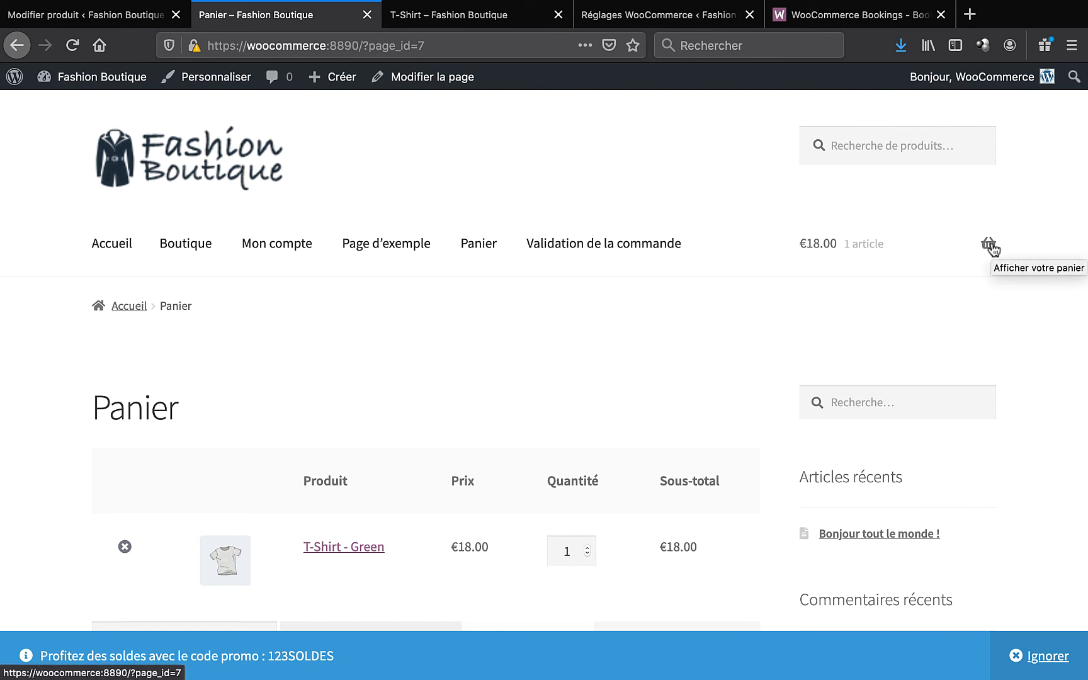
scroll(403, 410, "down", 3)
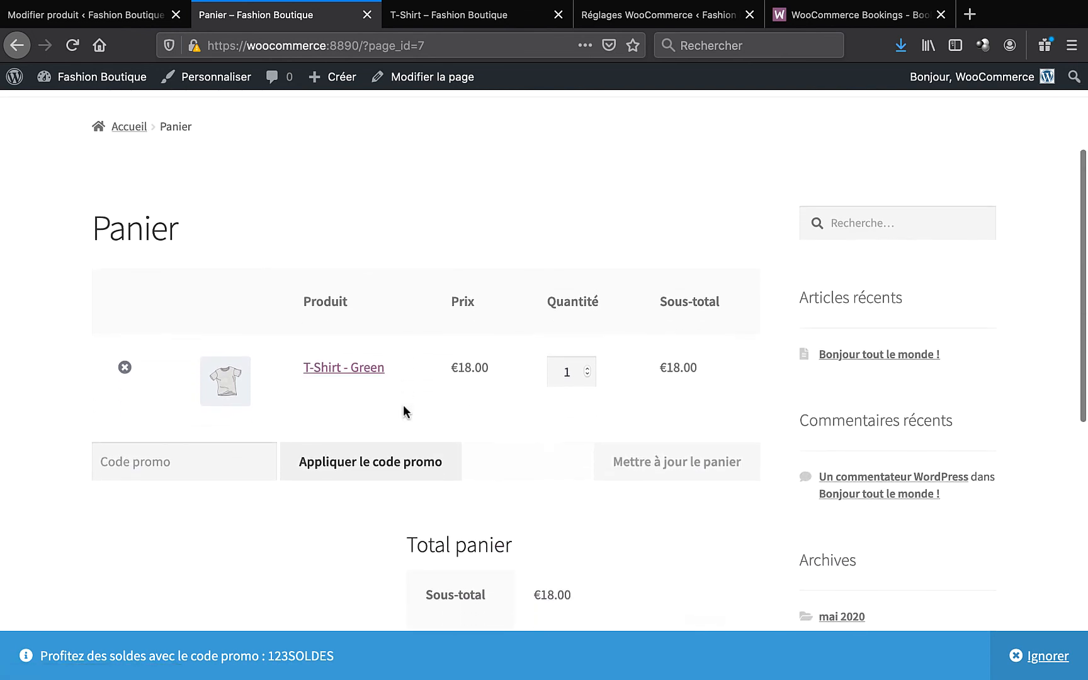
scroll(403, 405, "down", 1)
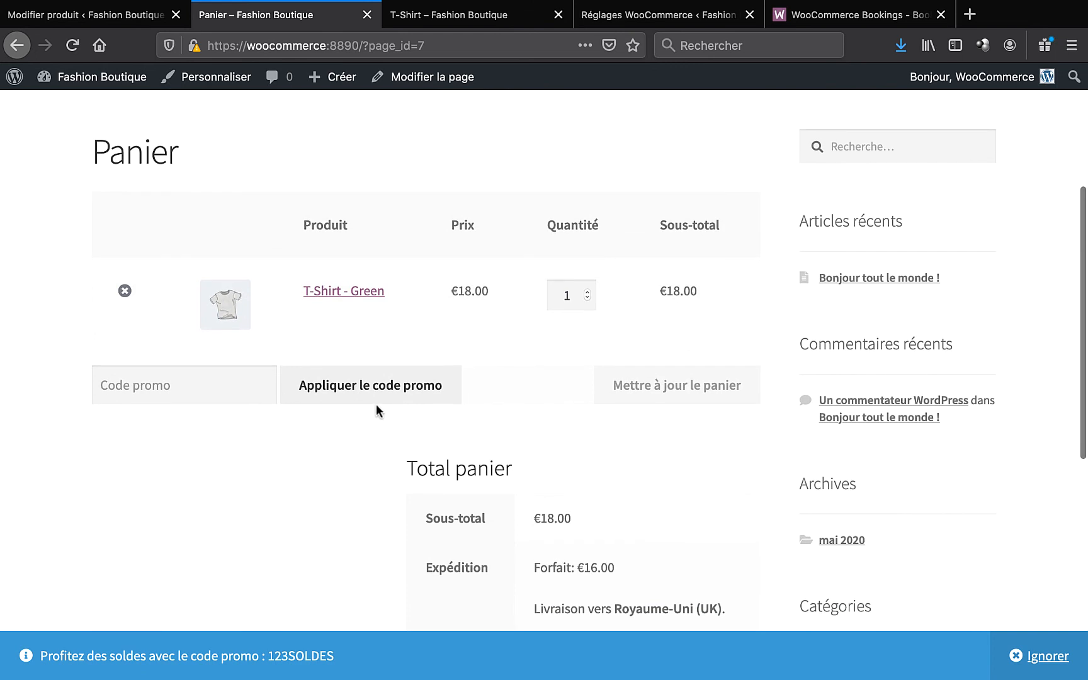
left_click(153, 390)
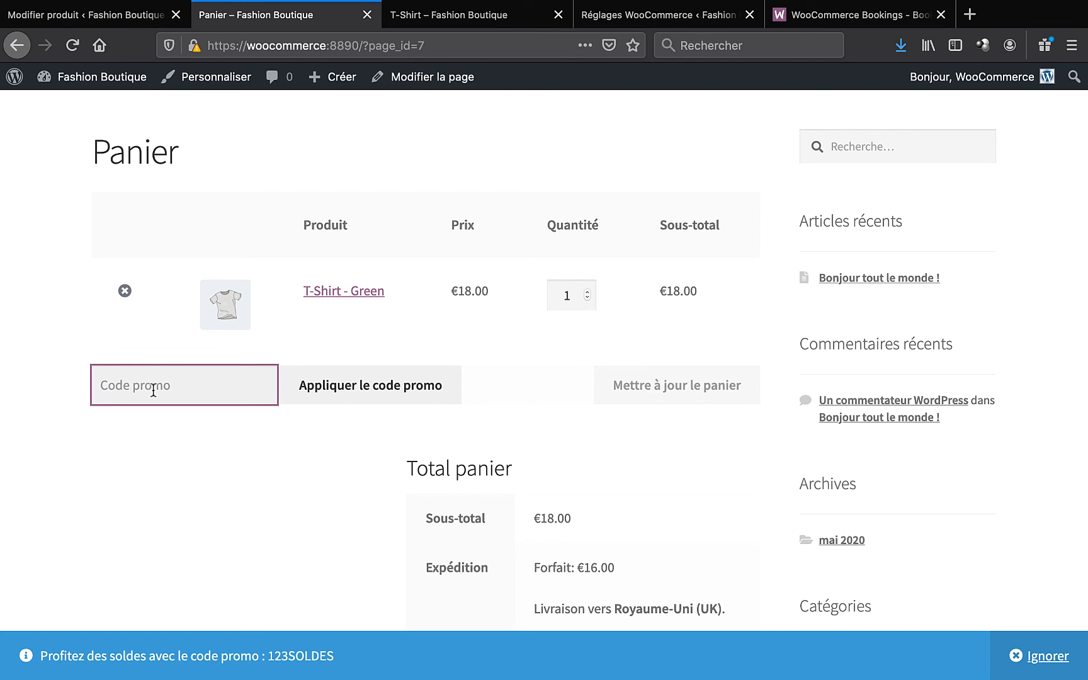
left_click_drag(41, 658, 342, 658)
left_click(251, 657)
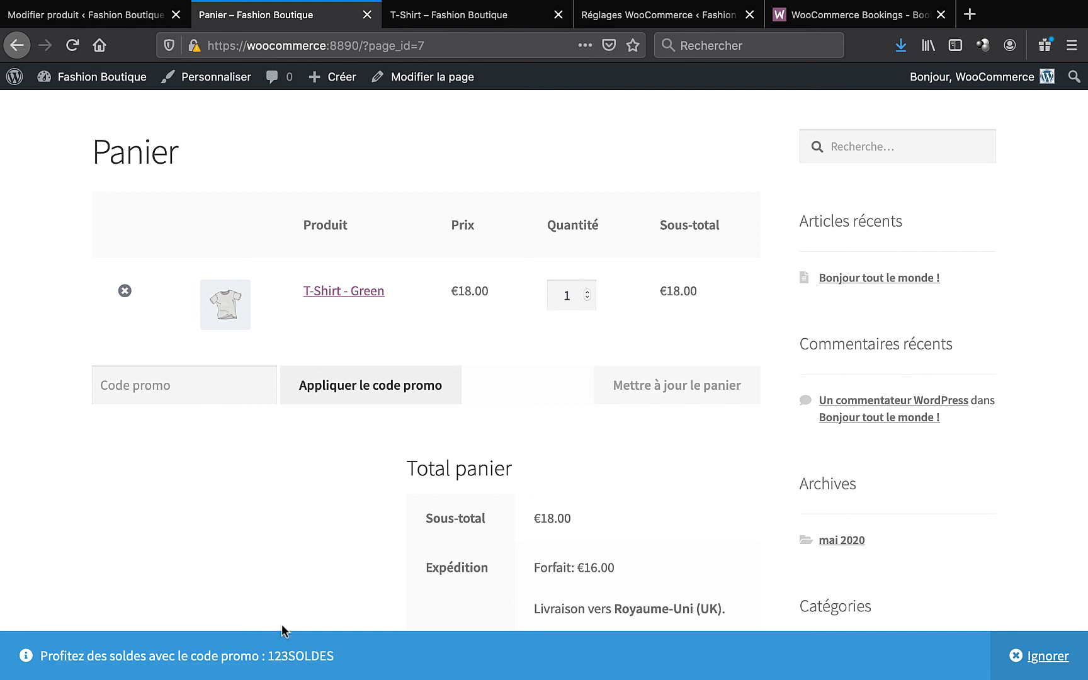
double_click(289, 656)
key("ctrl+c")
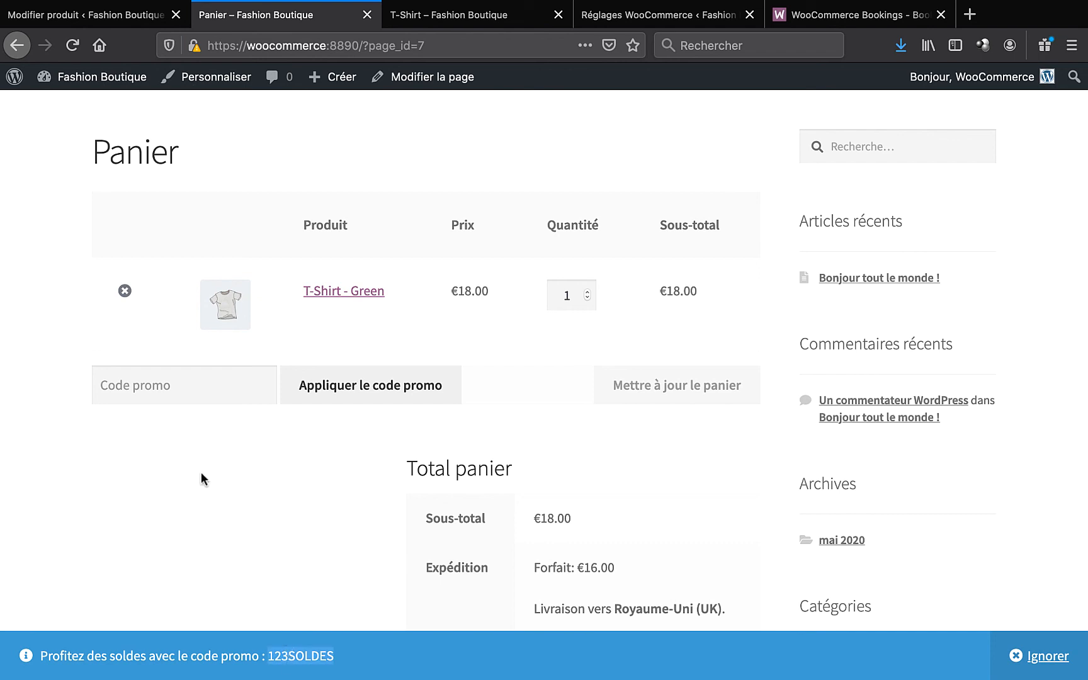
left_click(163, 393)
key("ctrl+v")
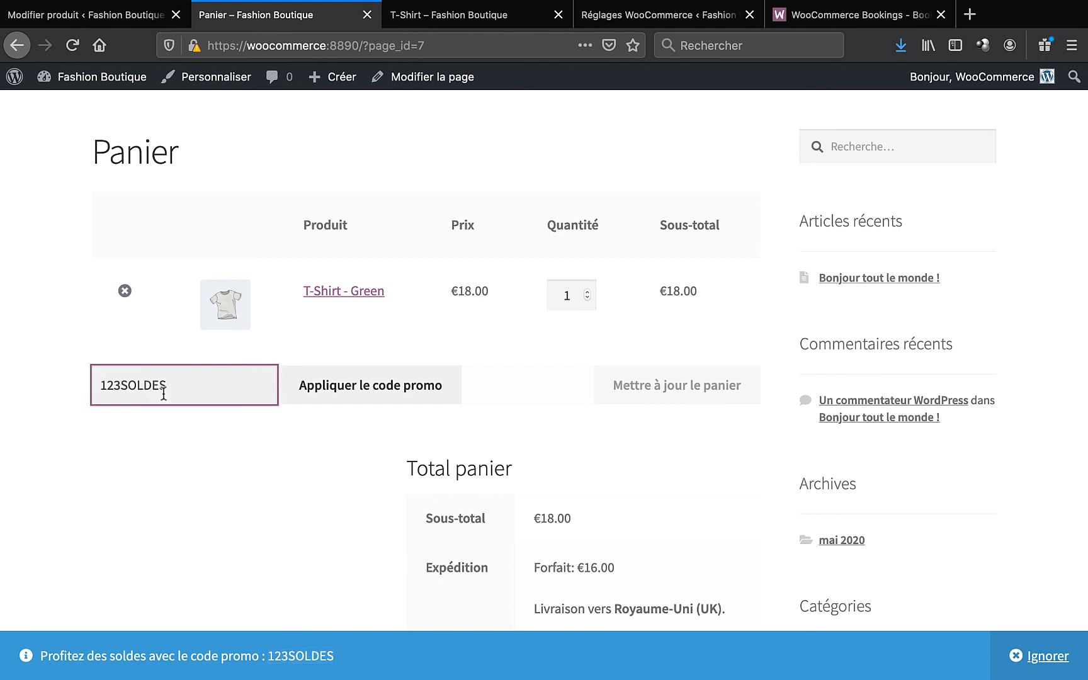
left_click(227, 475)
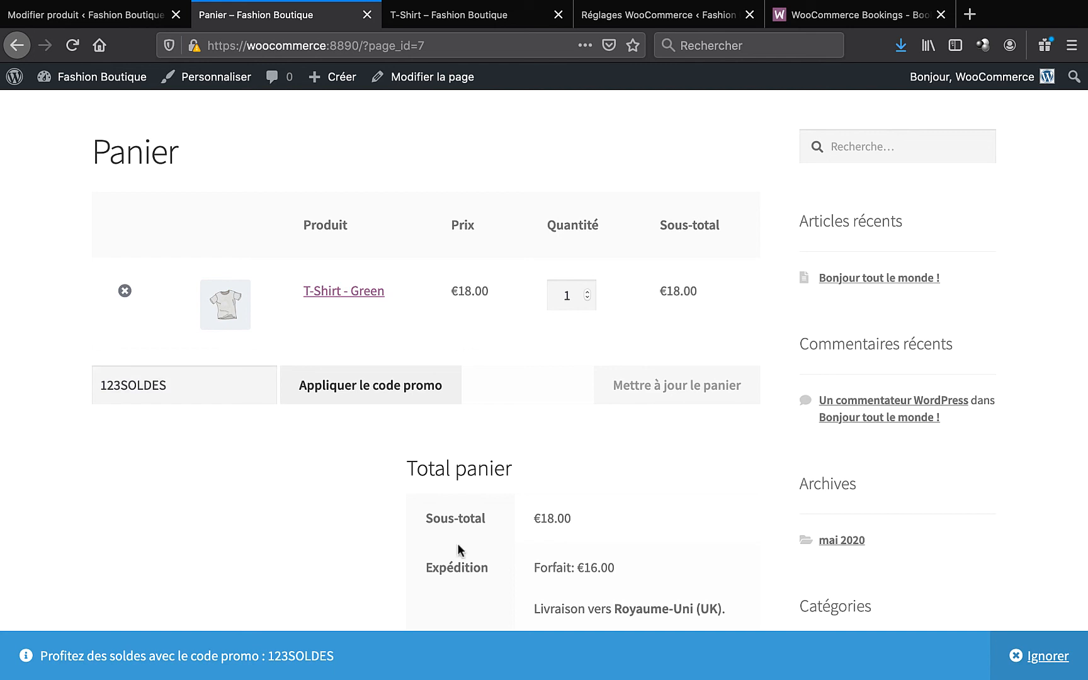
- Dismiss the sale notice and apply 123SOLDES, which is rejected as nonexistent
left_click(1039, 656)
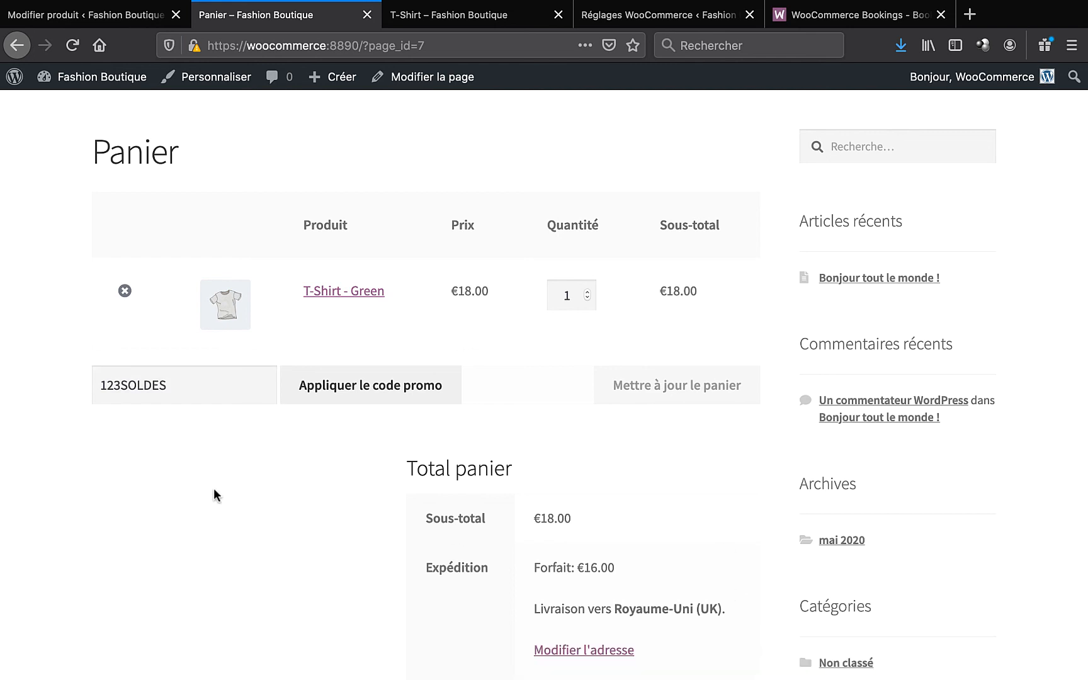
double_click(107, 385)
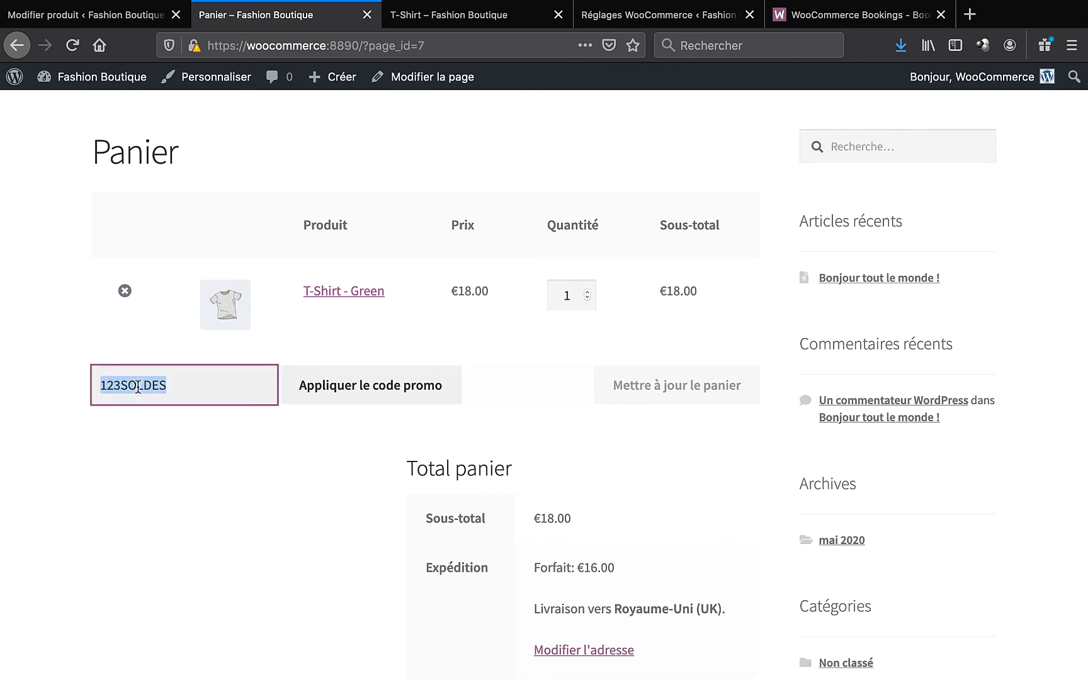
left_click(322, 469)
left_click(359, 385)
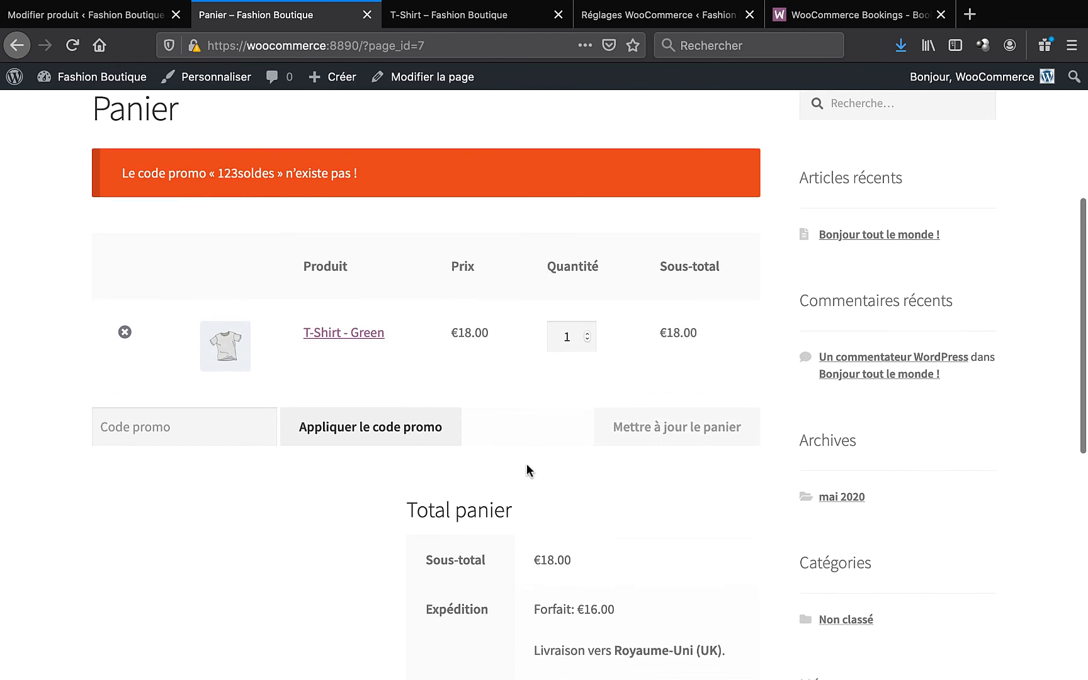
scroll(528, 469, "down", 5)
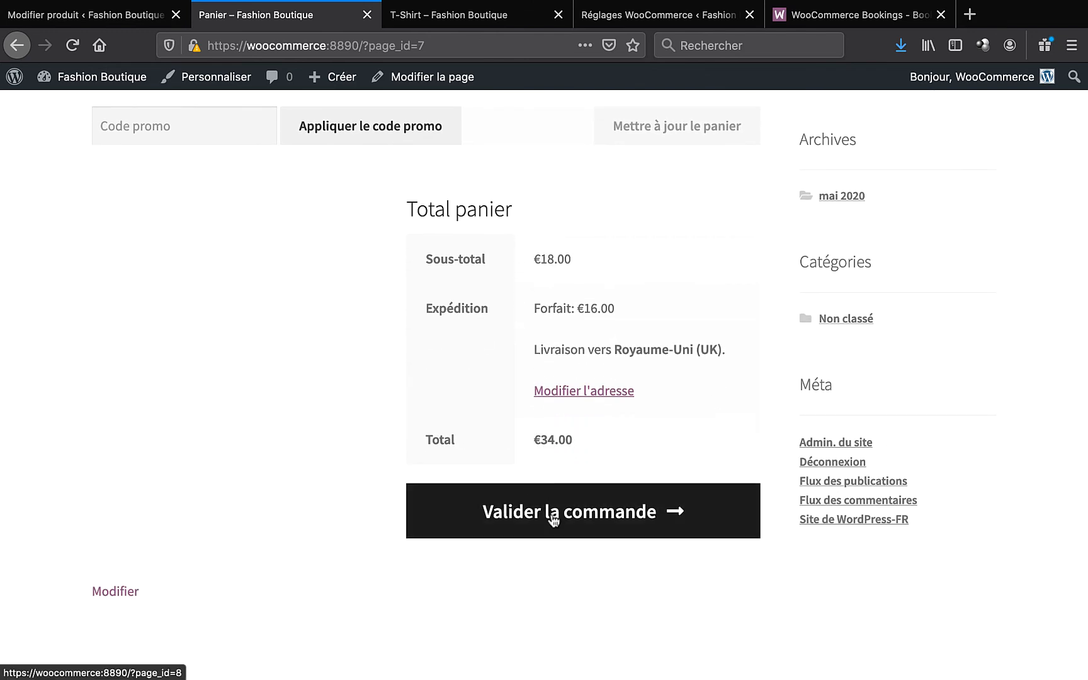
- Move from the cart to checkout and fill Prénom and Nom from saved entries
left_click(611, 513)
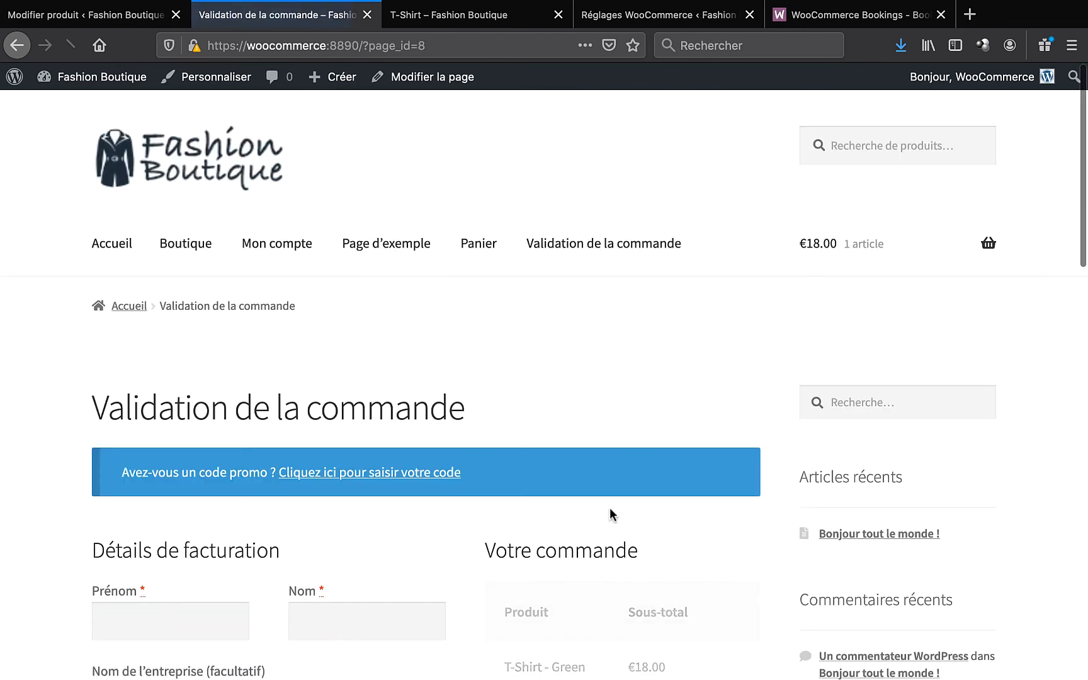
scroll(544, 293, "down", 5)
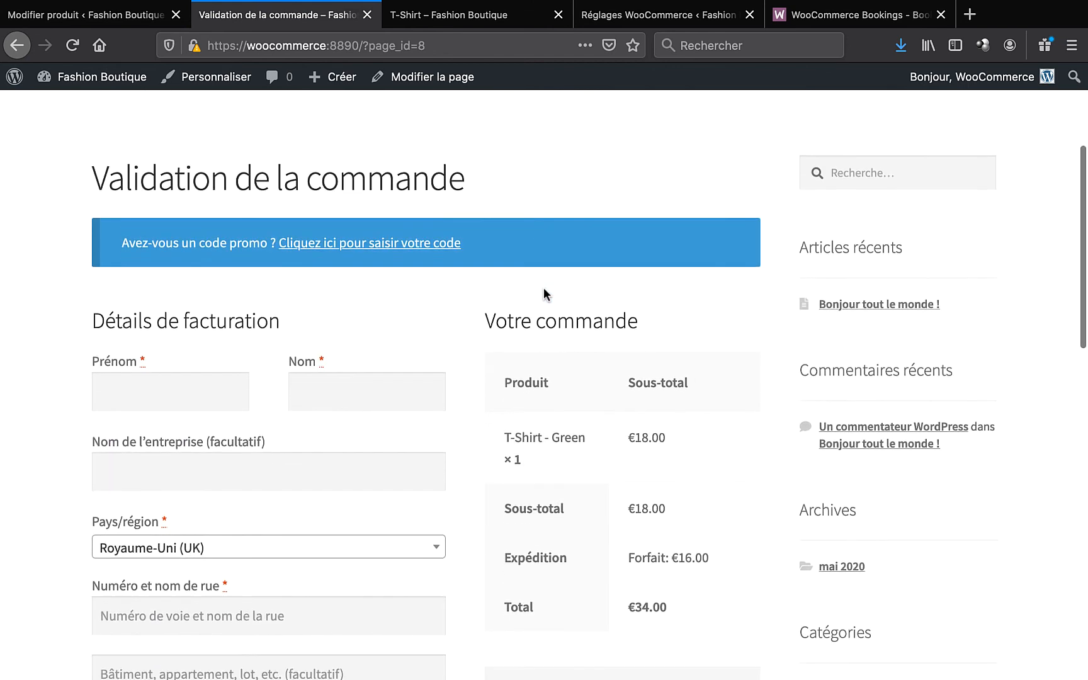
left_click(185, 353)
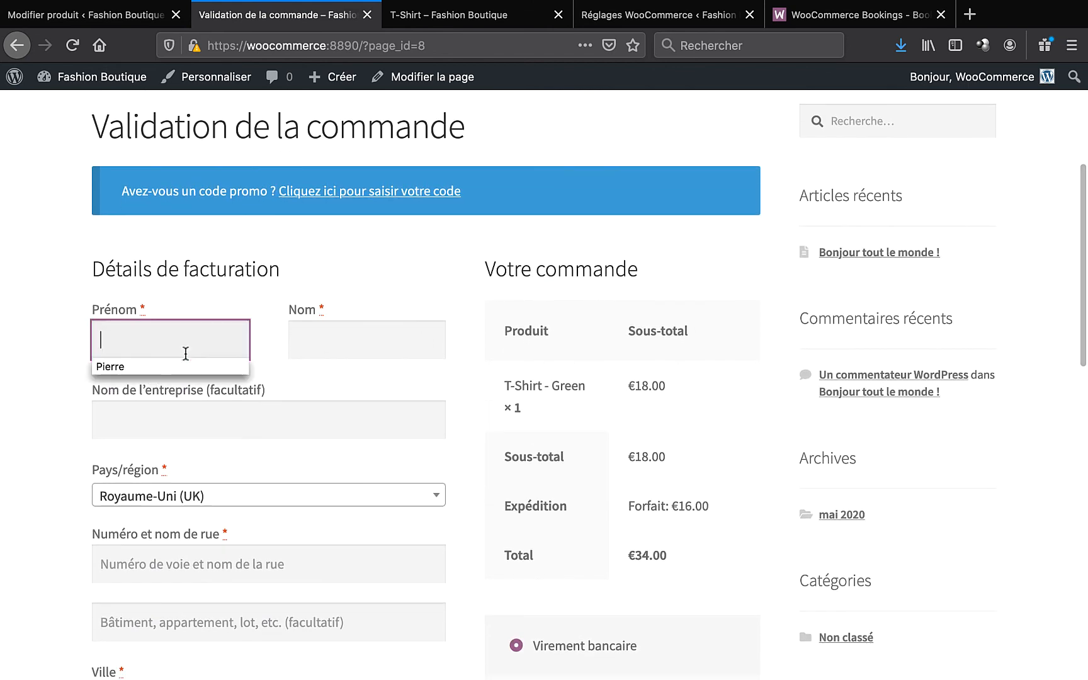
left_click(184, 371)
left_click(333, 334)
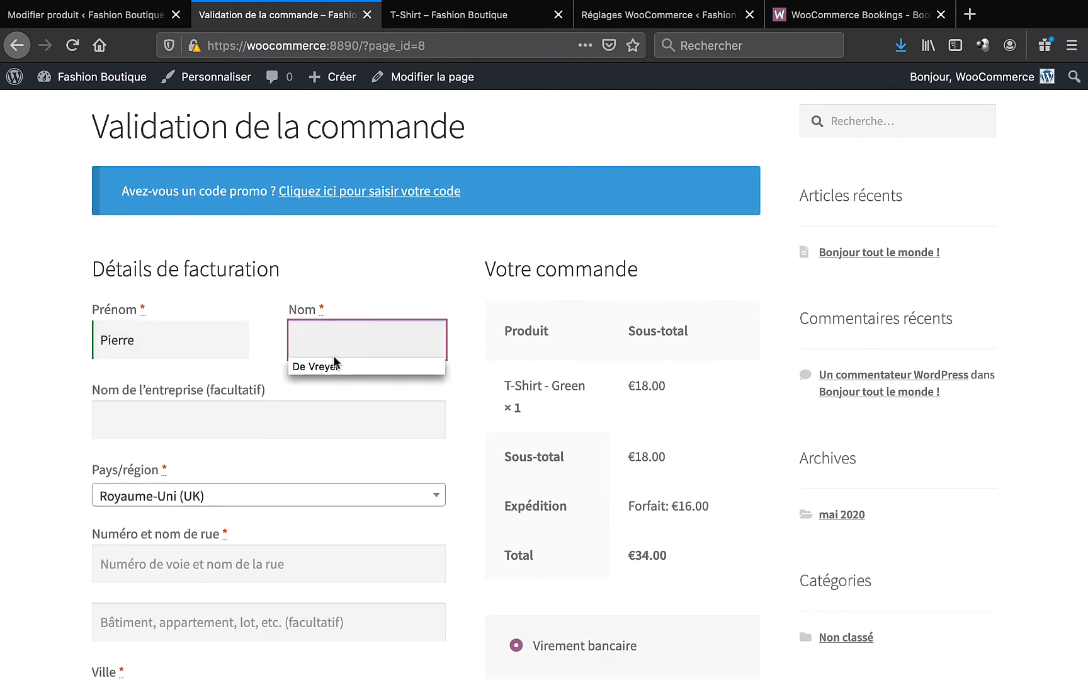
left_click(333, 364)
- Set the billing Pays/région to France
scroll(333, 362, "down", 3)
left_click(265, 292)
type("frfra")
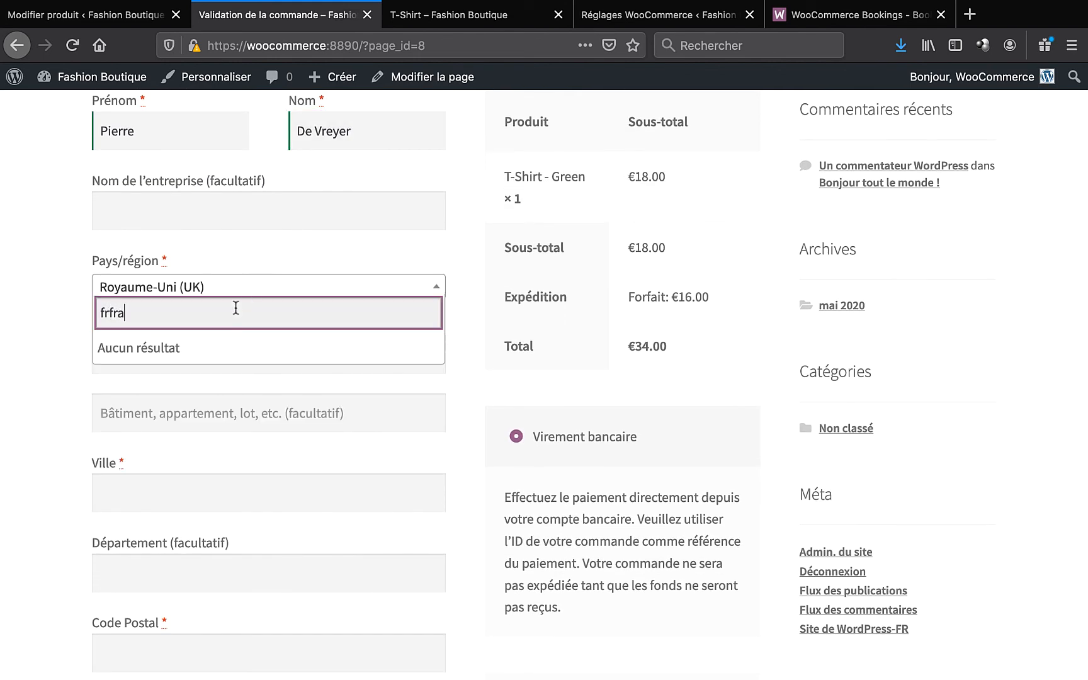
key("super+a")
type("fran")
key("Return")
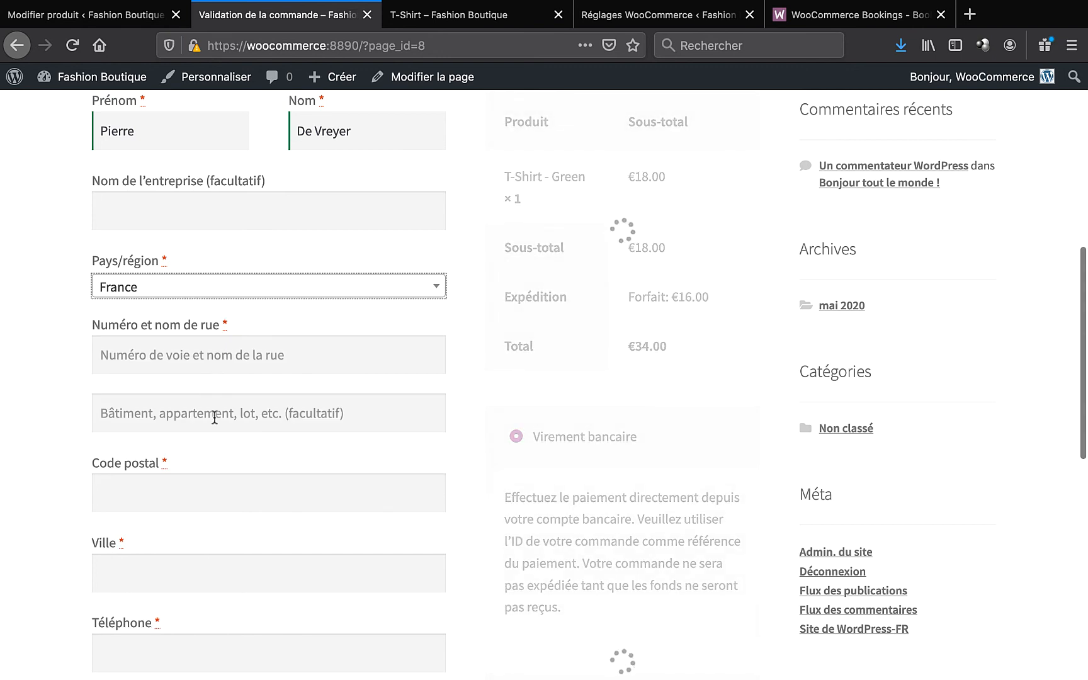
- Fill street address, postal code, city and phone from suggestions, bringing shipping to €8.00 and total €26.00
scroll(214, 418, "down", 1)
left_click(215, 291)
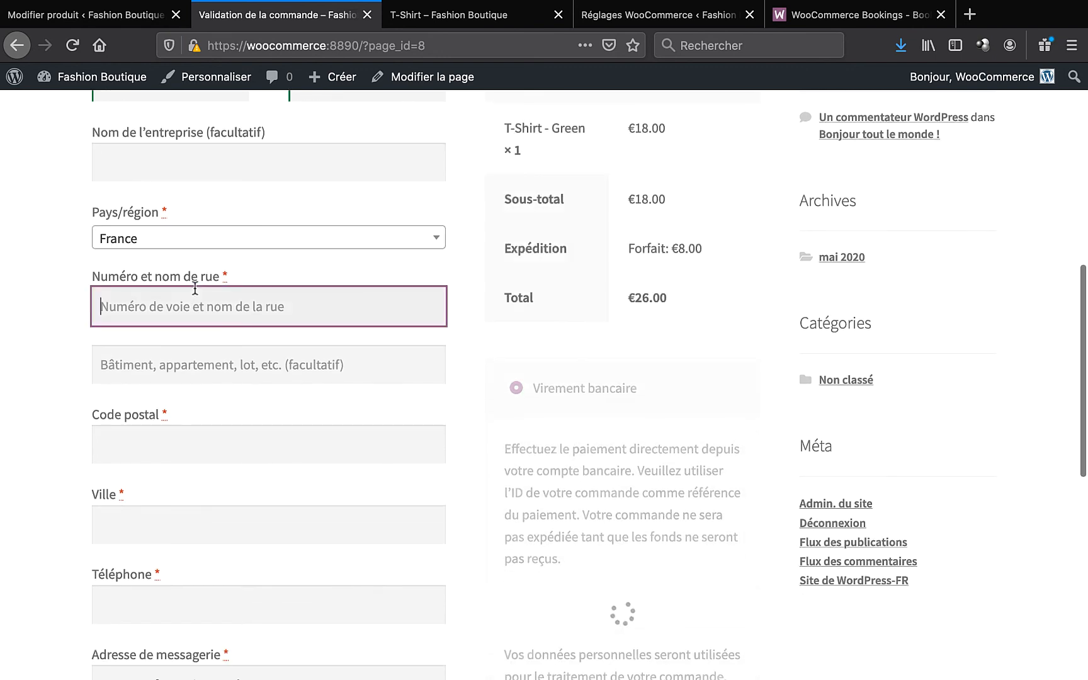
left_click(164, 340)
left_click(158, 439)
left_click(156, 473)
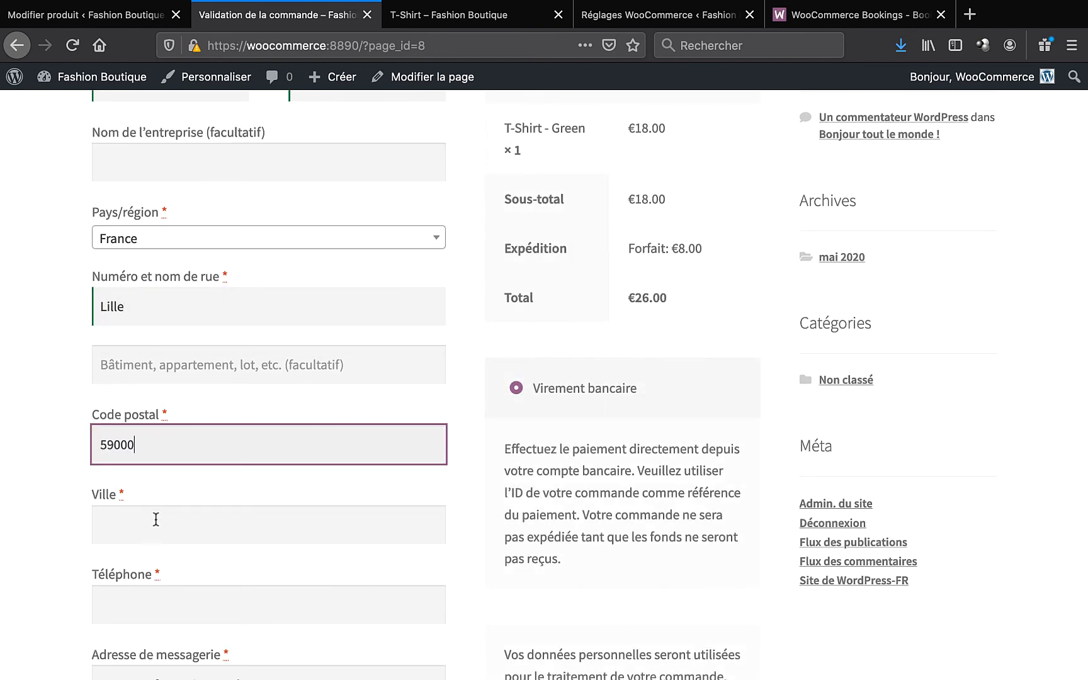
left_click(156, 521)
left_click(156, 558)
left_click(163, 616)
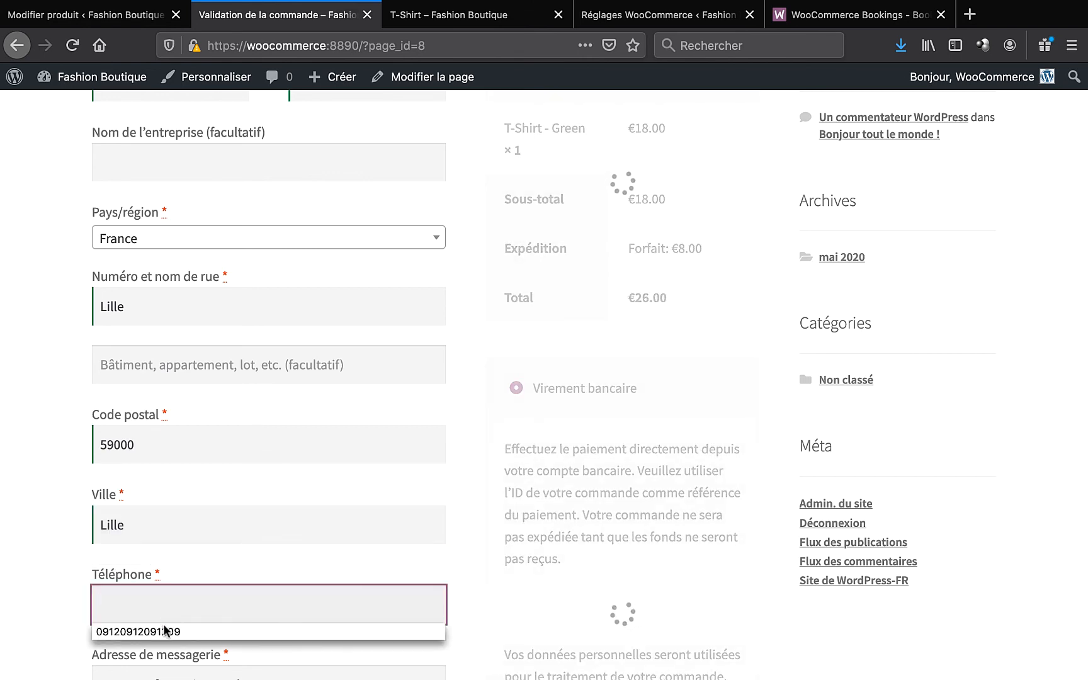
left_click(163, 632)
scroll(165, 624, "down", 5)
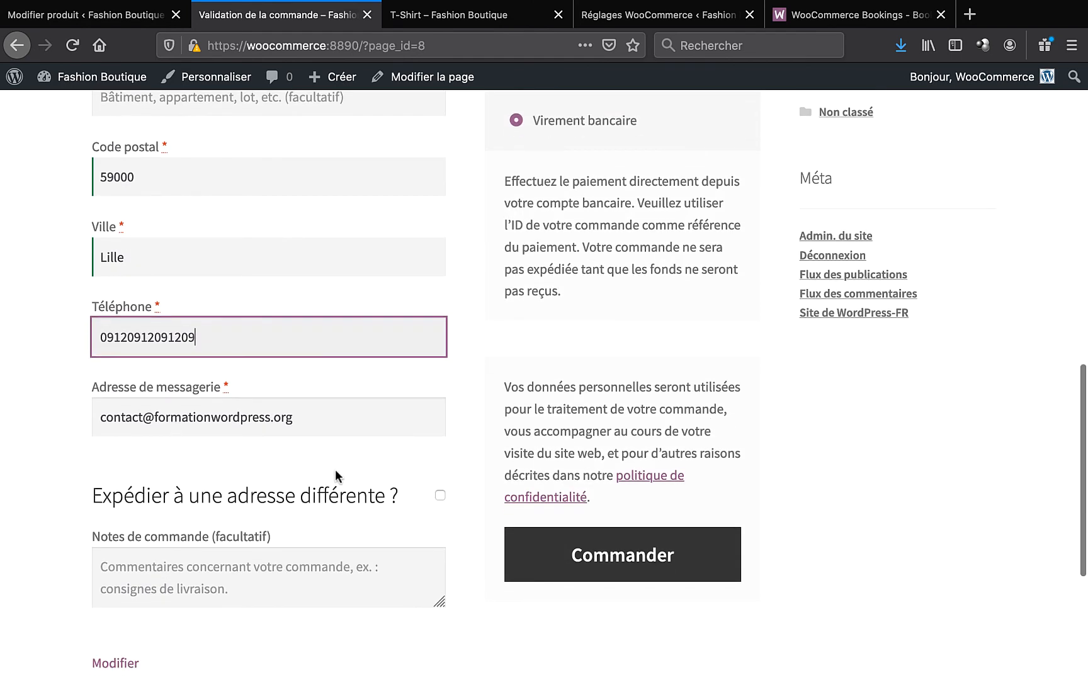
scroll(338, 476, "up", 3)
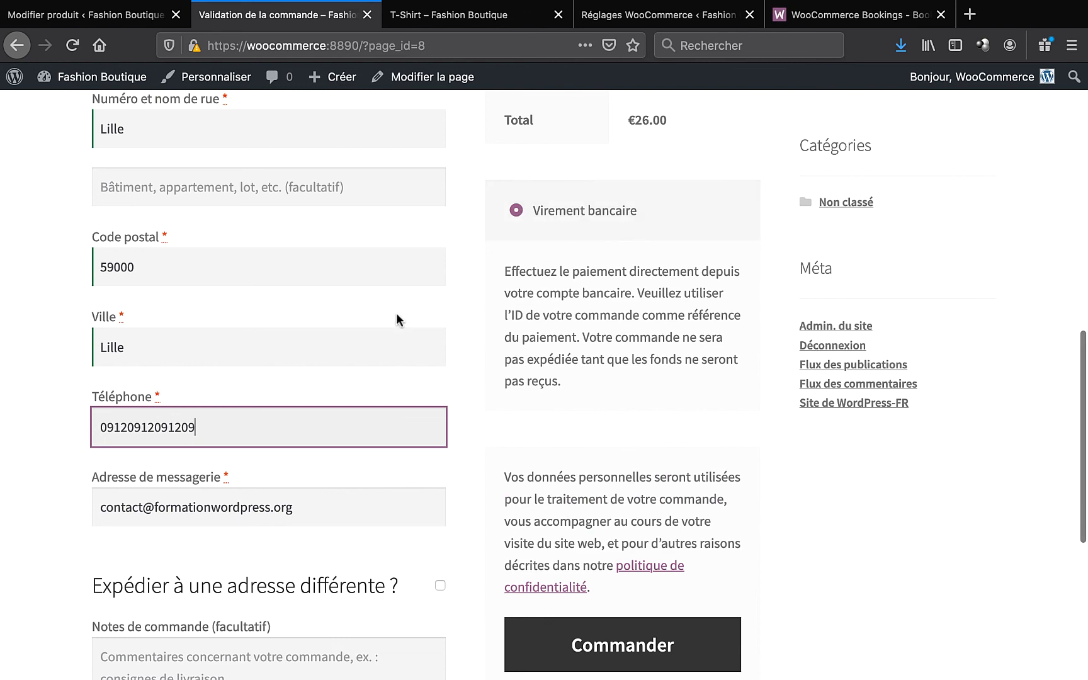
scroll(396, 311, "down", 2)
scroll(397, 312, "up", 5)
scroll(396, 312, "down", 5)
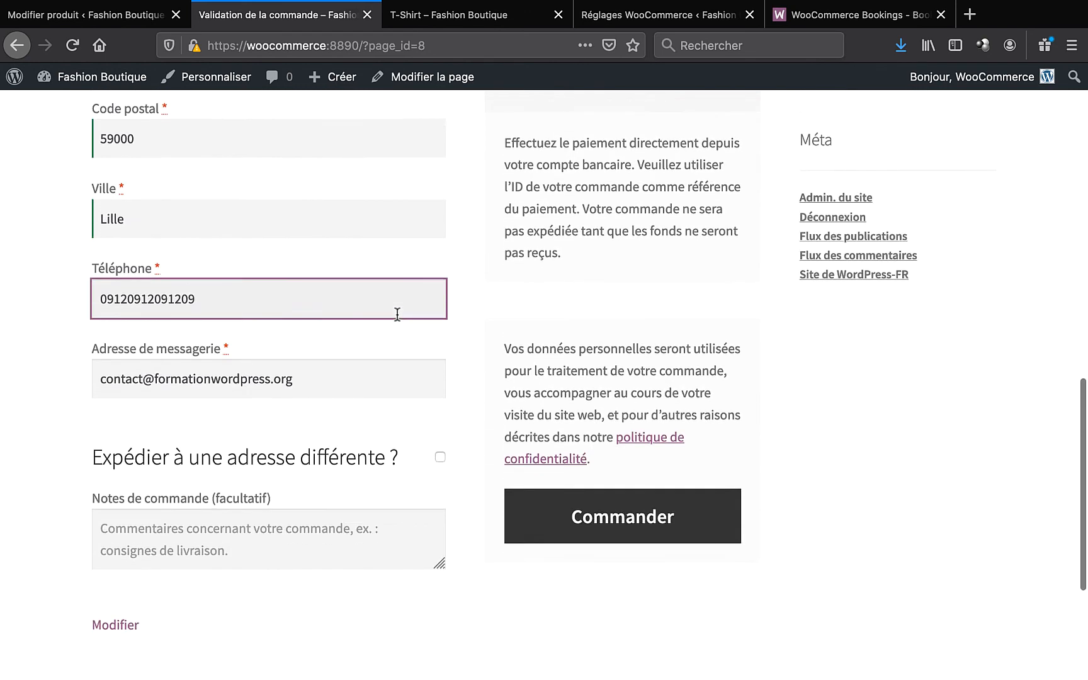
scroll(397, 313, "down", 3)
- Click Commander, then review the Commande reçue details: €26.00 by Virement bancaire, plus addresses
left_click(605, 429)
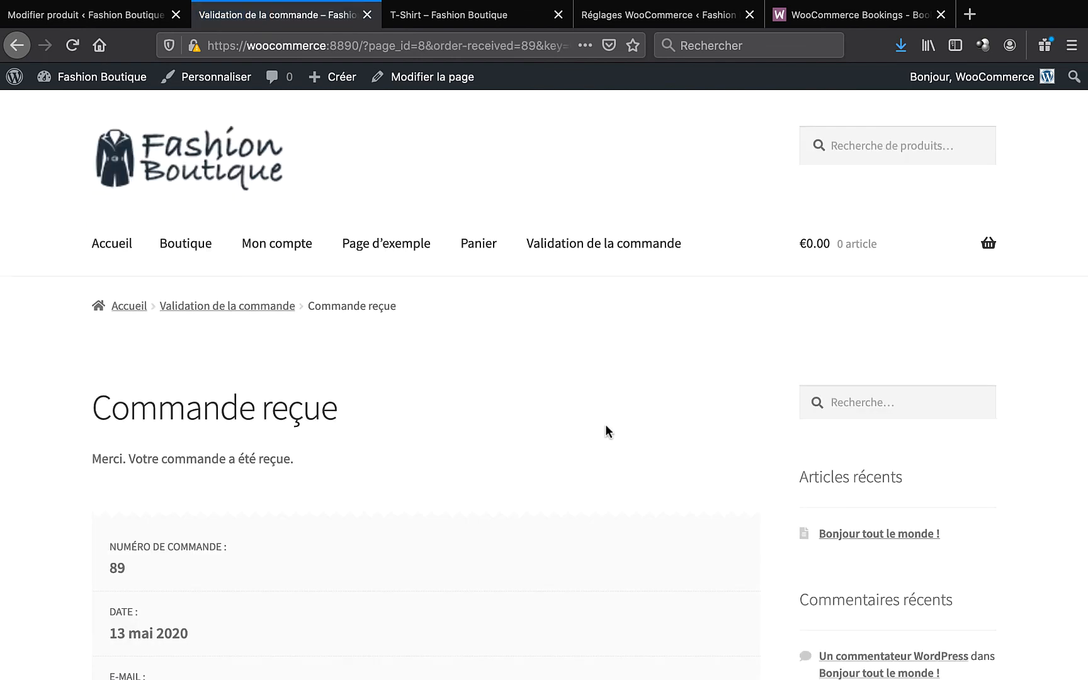
scroll(606, 425, "down", 5)
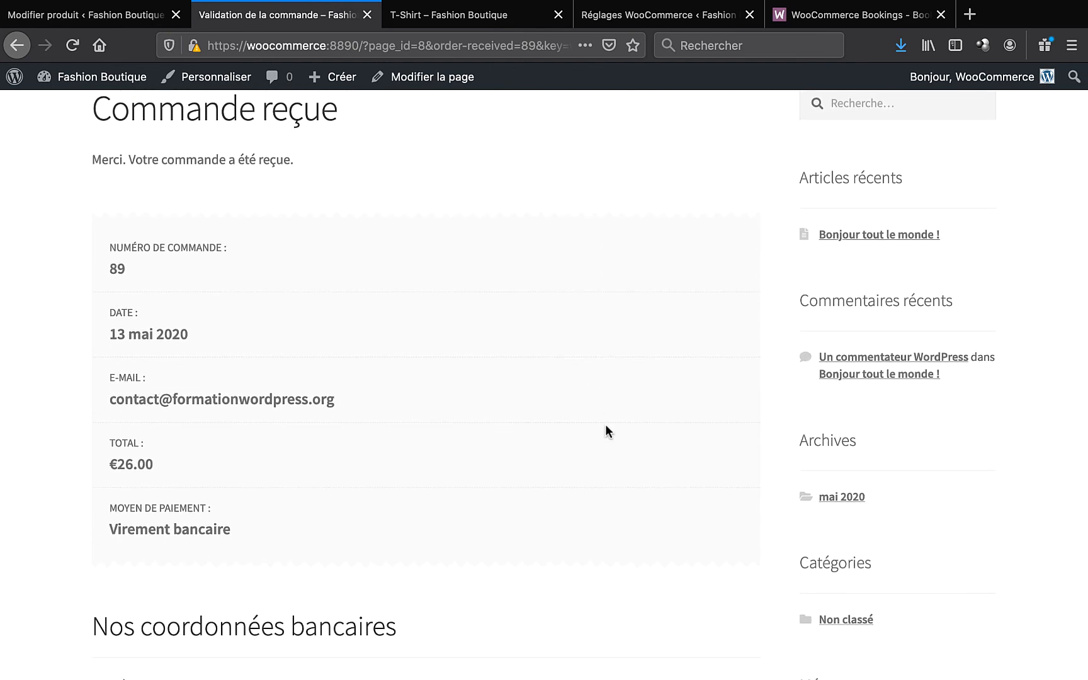
scroll(605, 424, "down", 8)
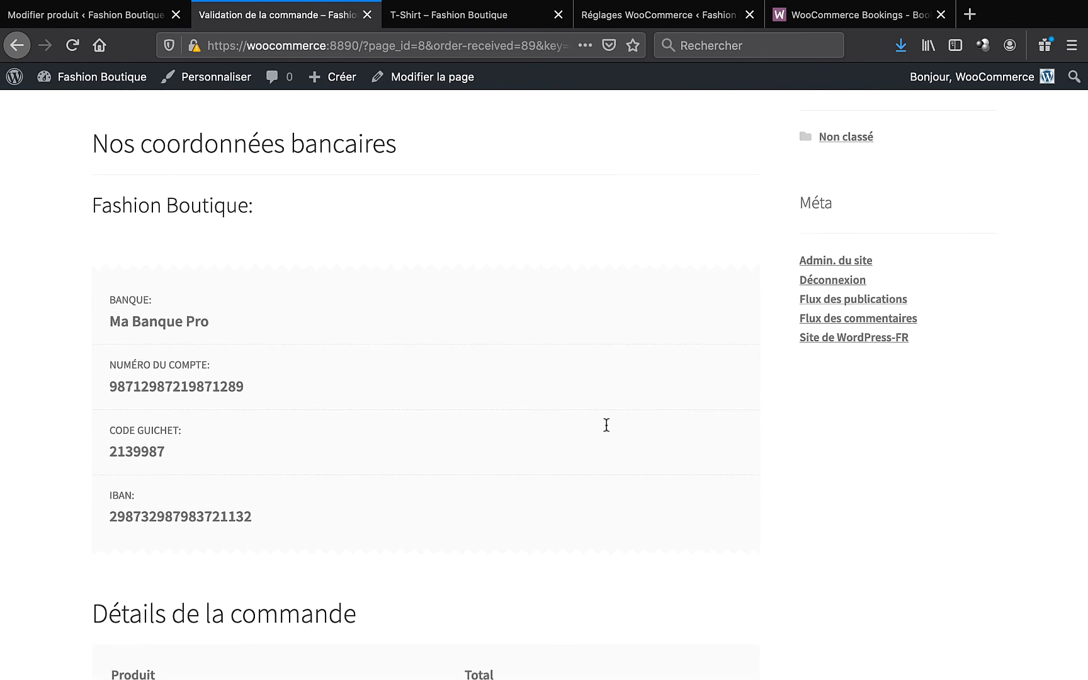
scroll(133, 312, "down", 1)
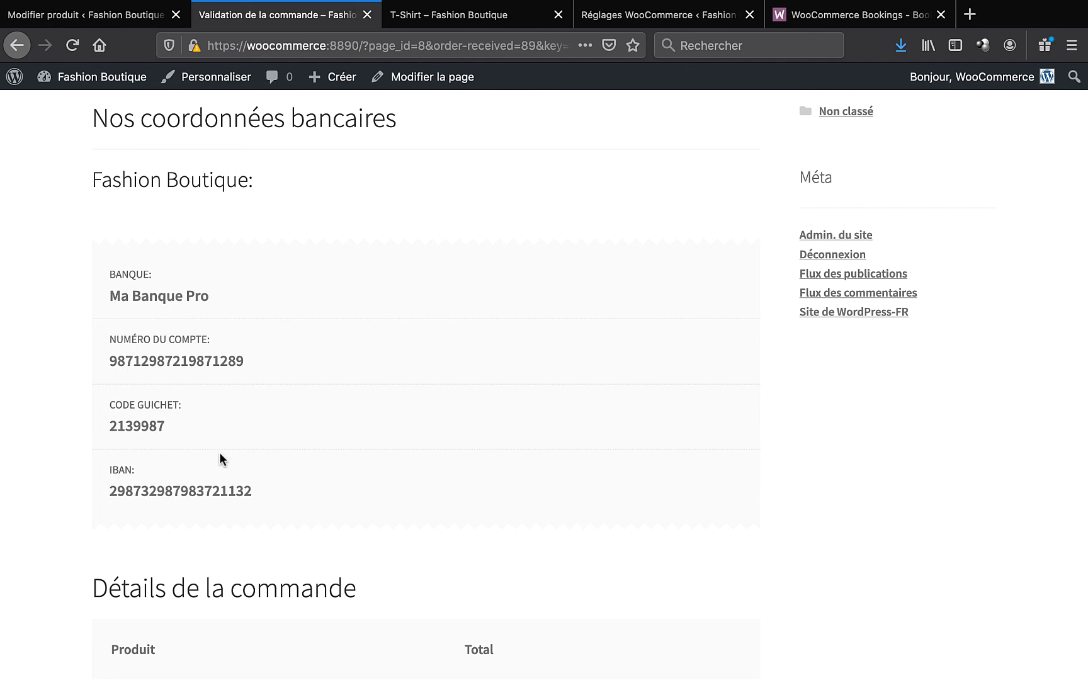
scroll(220, 452, "down", 6)
scroll(219, 452, "down", 2)
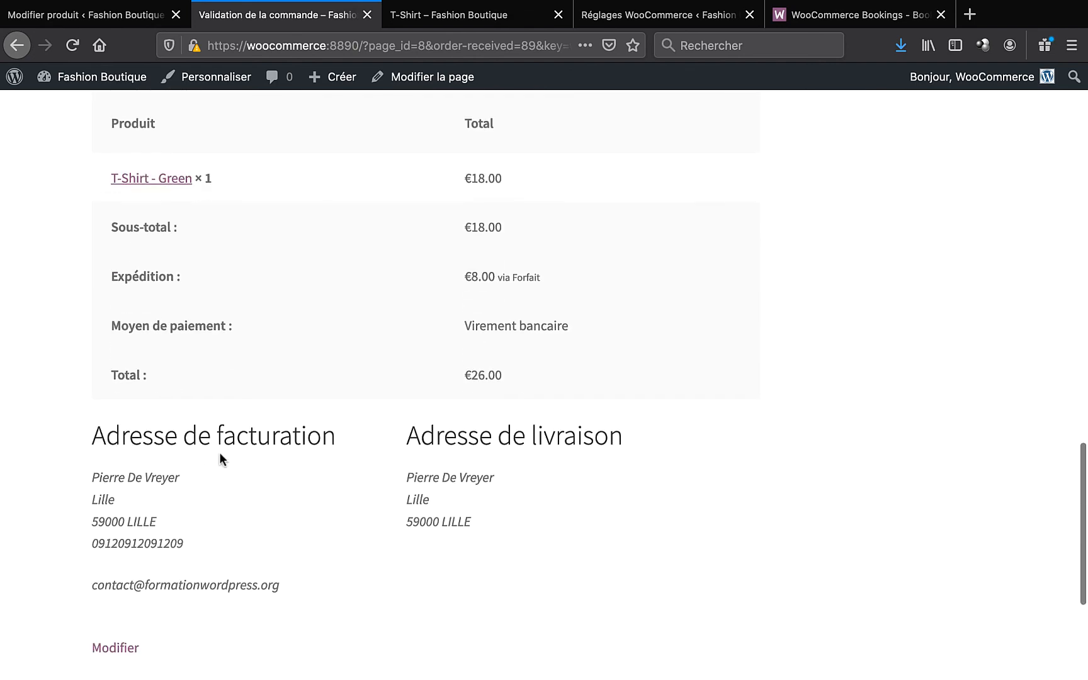
scroll(219, 452, "down", 2)
scroll(220, 453, "up", 10)
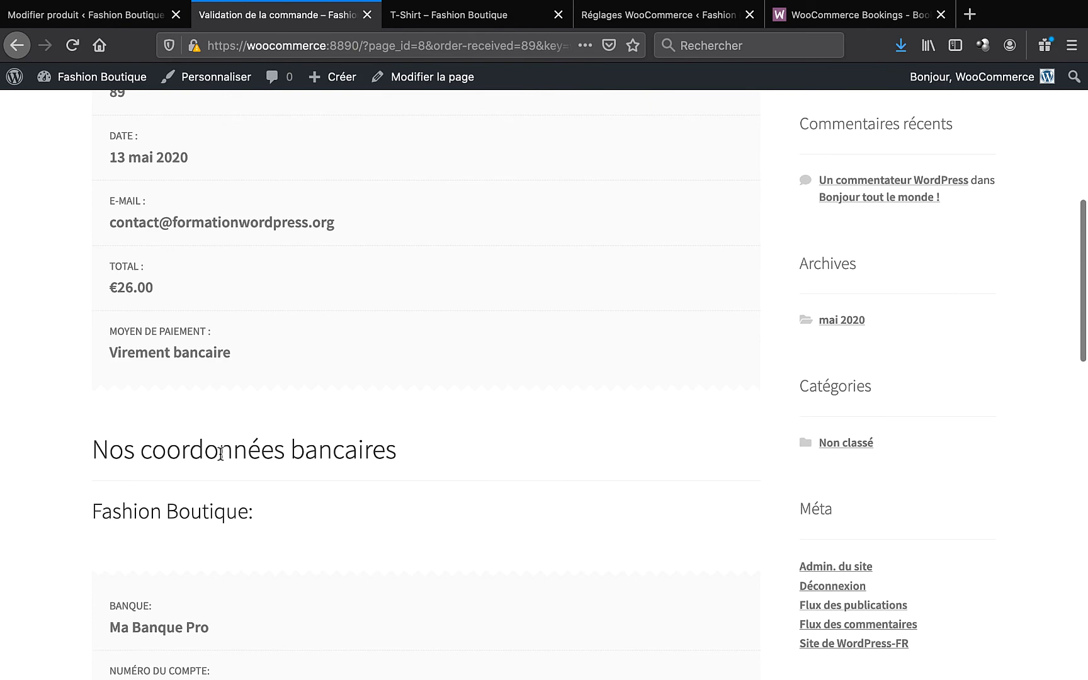
scroll(221, 453, "up", 8)
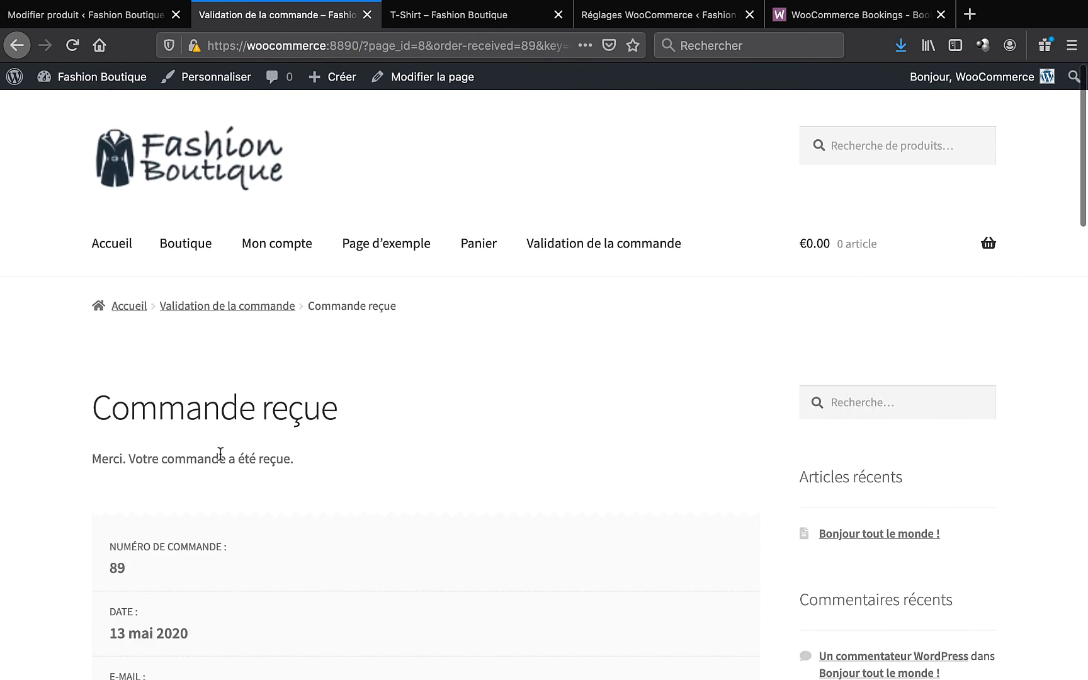